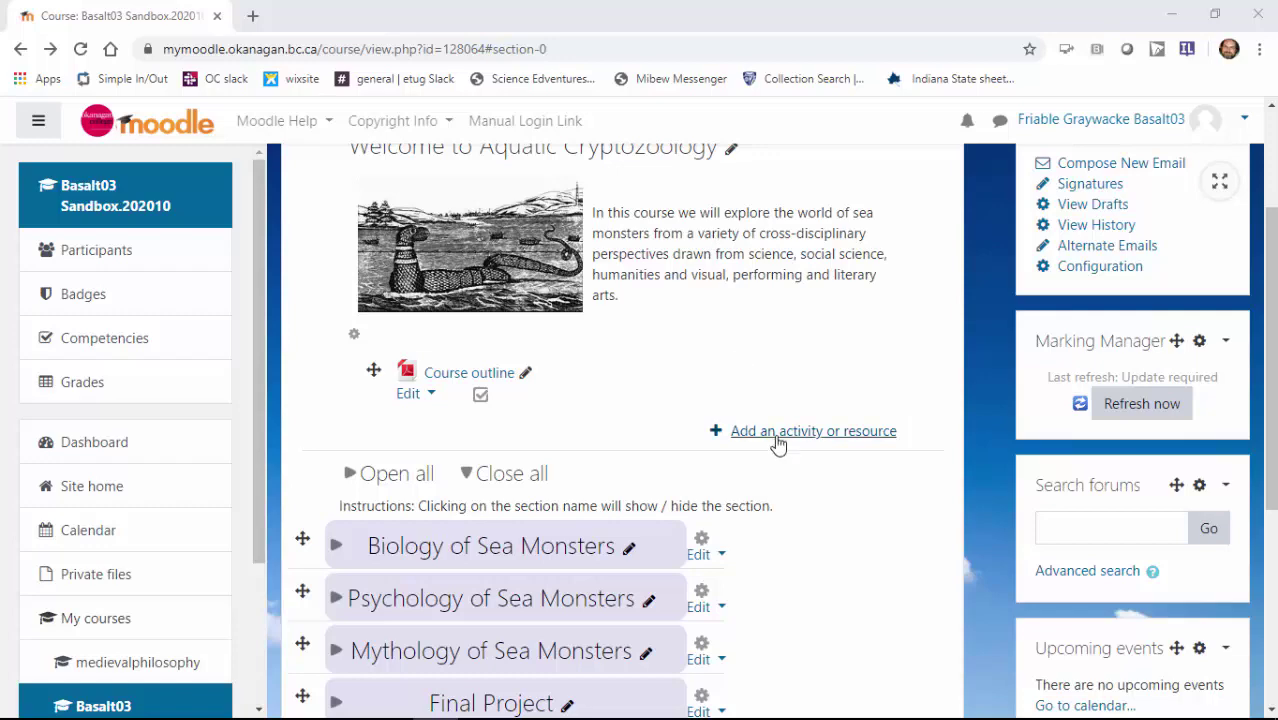
Add a URL resource to the course's welcome section and name it Incidental Comics.
{"action": "left_click", "coordinate": [778, 433]}
{"action": "left_click_drag", "start_coordinate": [864, 340], "coordinate": [870, 708]}
{"action": "left_click_drag", "start_coordinate": [1270, 371], "coordinate": [1270, 537]}
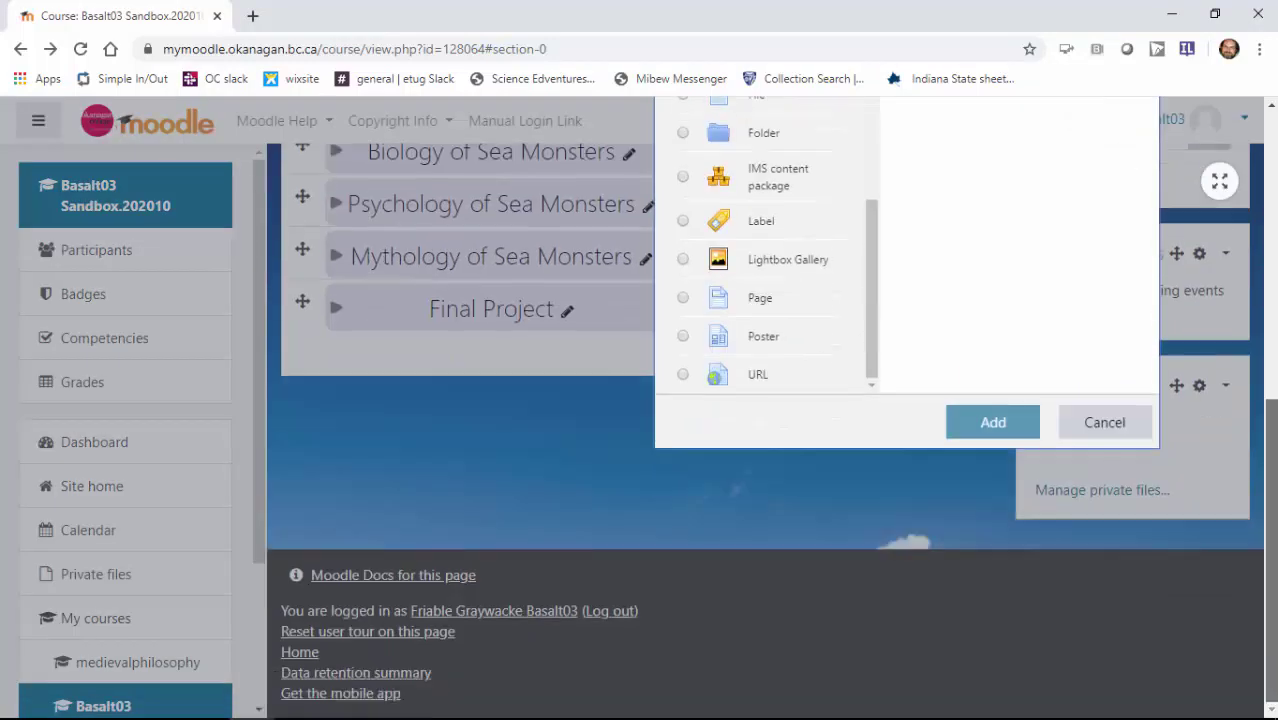
{"action": "left_click", "coordinate": [757, 375]}
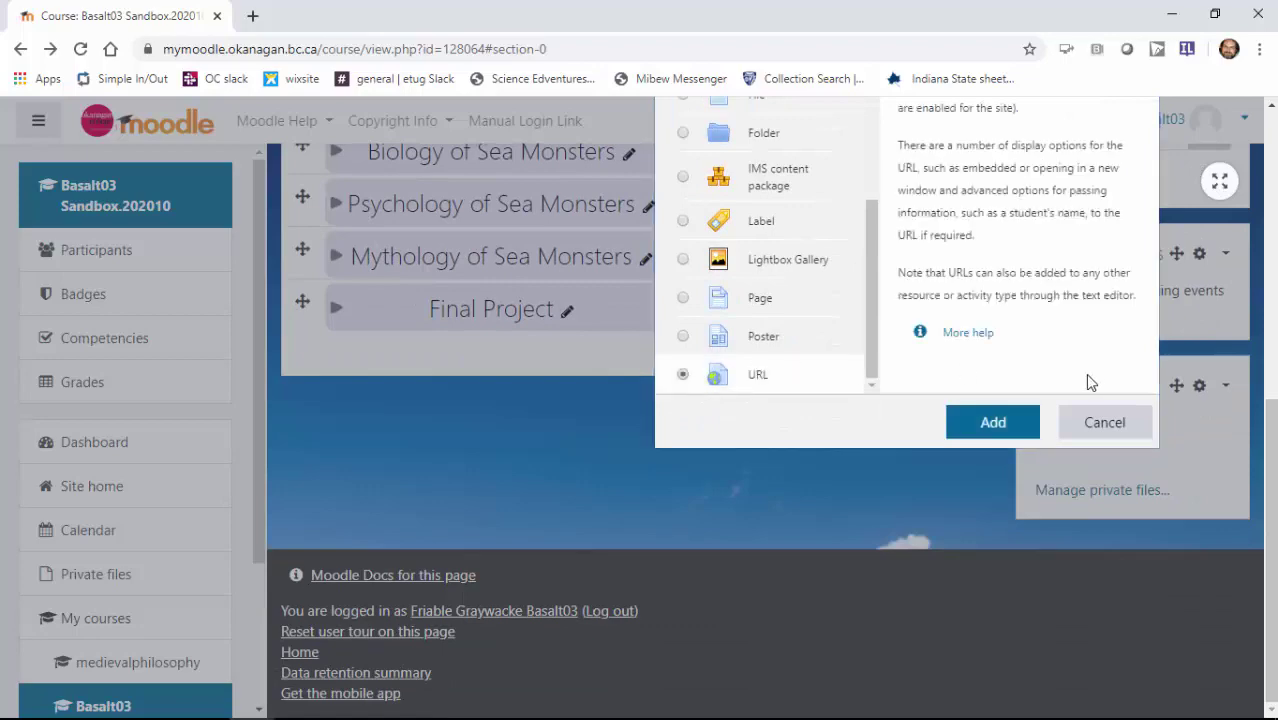
{"action": "left_click", "coordinate": [993, 422]}
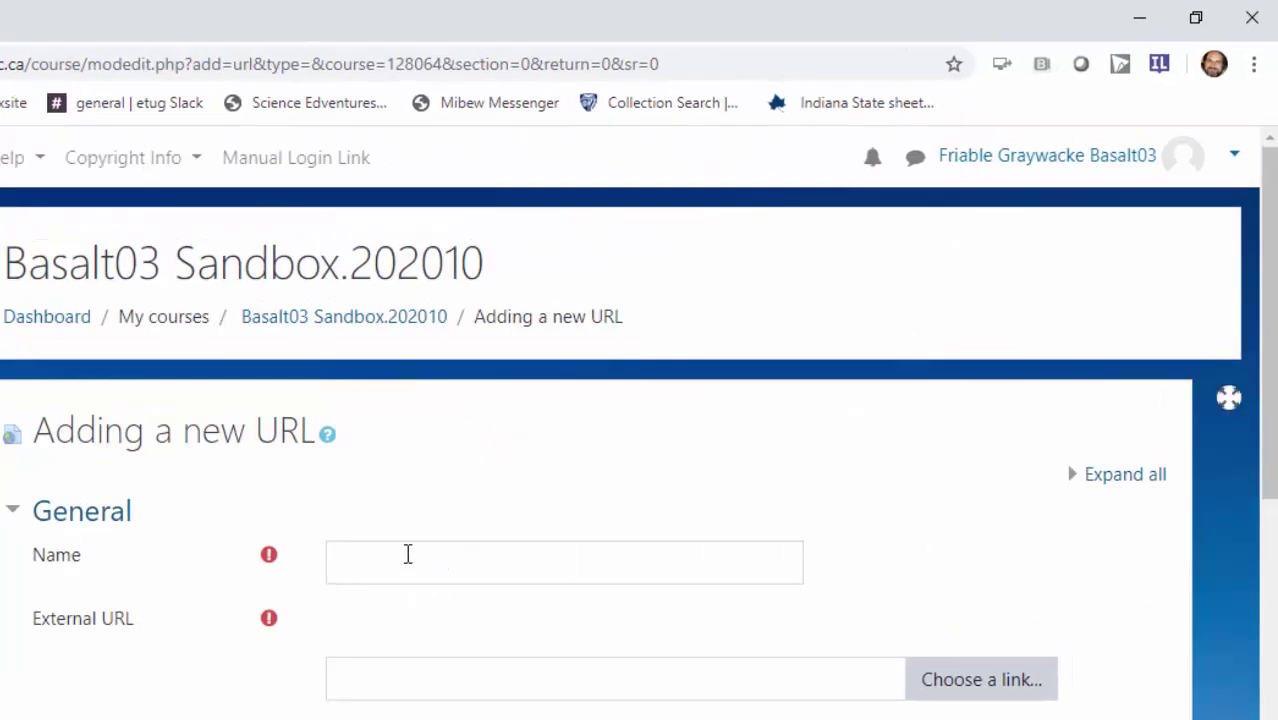
{"action": "left_click", "coordinate": [386, 556]}
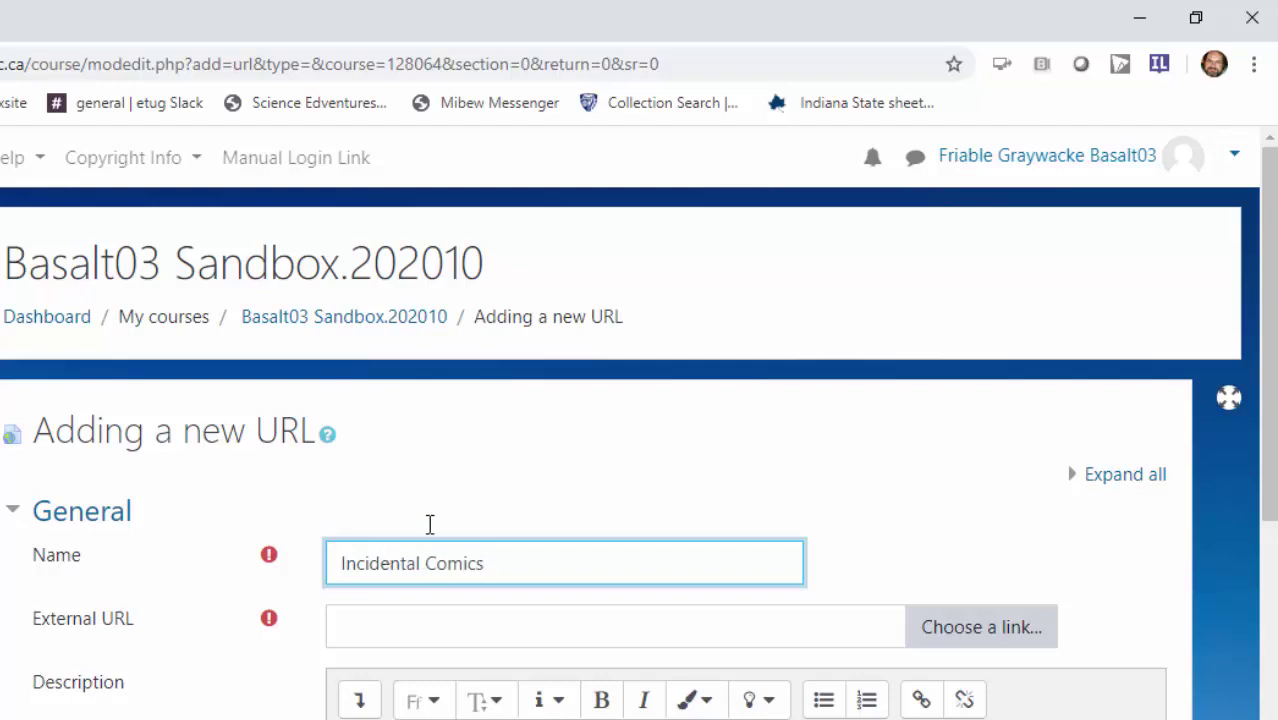
Copy the incidentalcomics.com address from the other browser window and paste it as the resource's external URL.
{"action": "left_click", "coordinate": [1196, 18]}
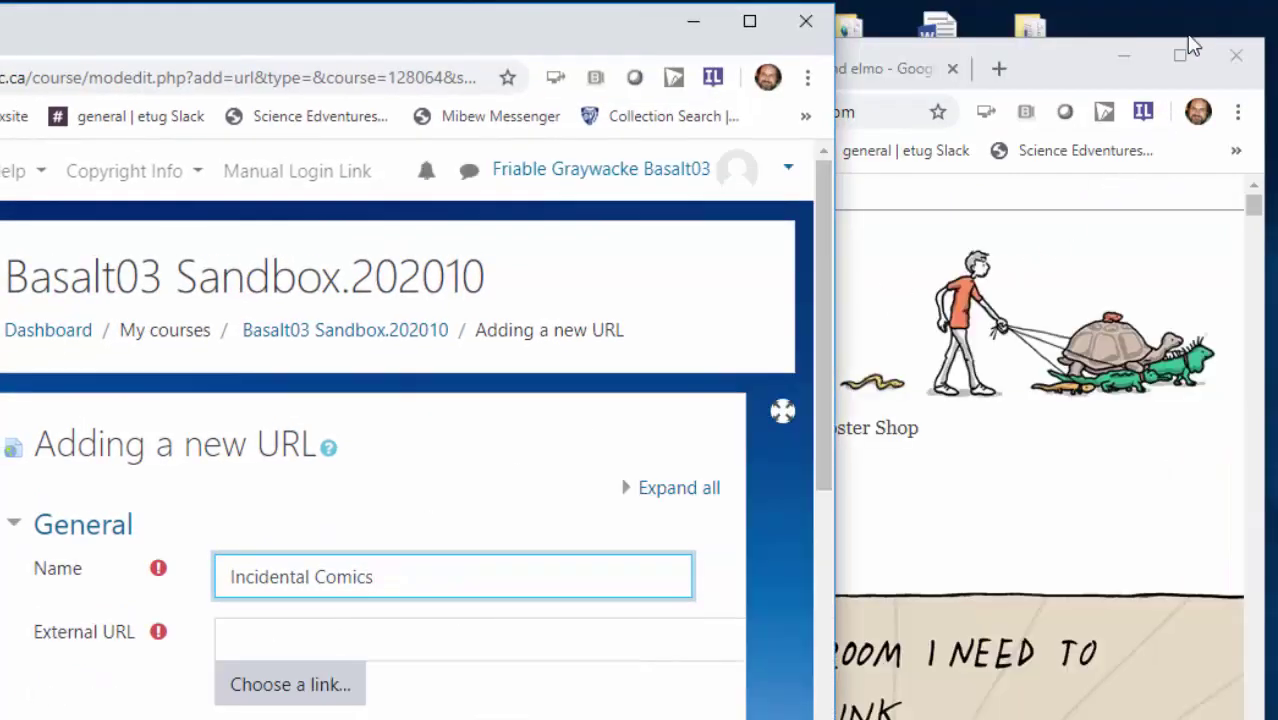
{"action": "left_click", "coordinate": [1084, 80]}
{"action": "left_click", "coordinate": [877, 121]}
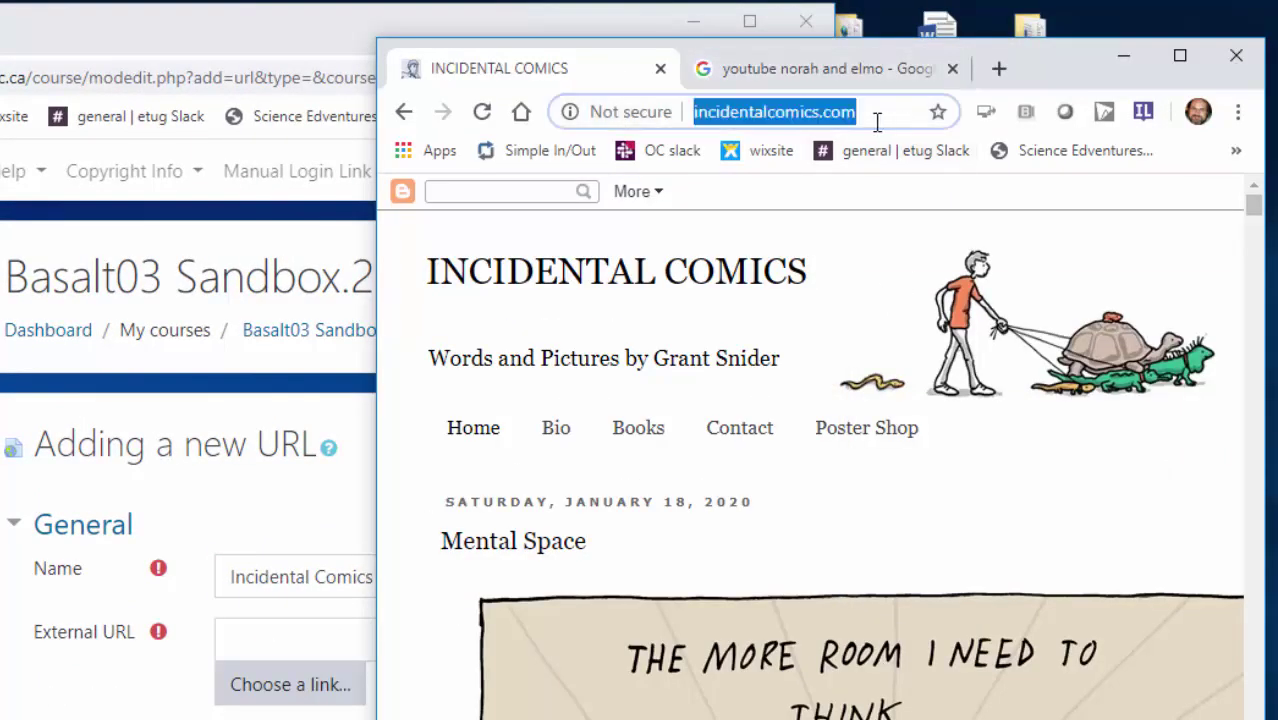
{"action": "right_click", "coordinate": [877, 122]}
{"action": "left_click", "coordinate": [829, 207]}
{"action": "left_click", "coordinate": [200, 600]}
{"action": "left_click", "coordinate": [322, 638]}
{"action": "right_click", "coordinate": [332, 638]}
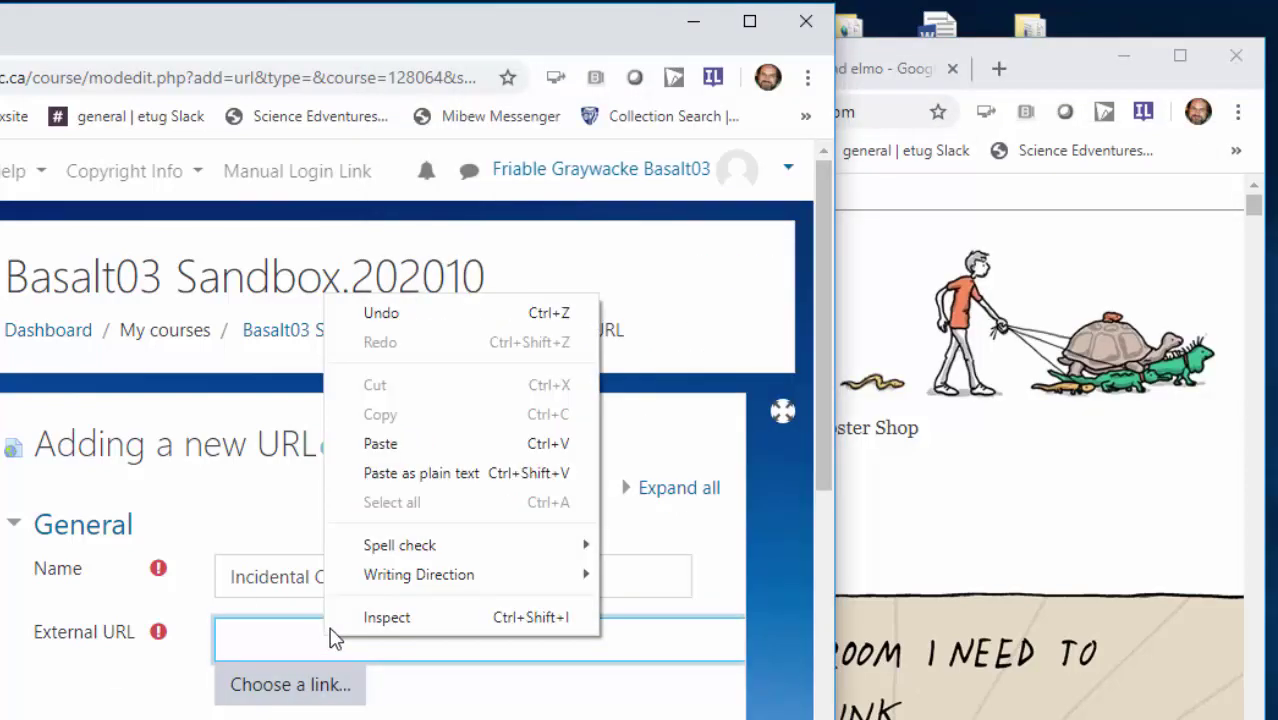
{"action": "left_click", "coordinate": [398, 446]}
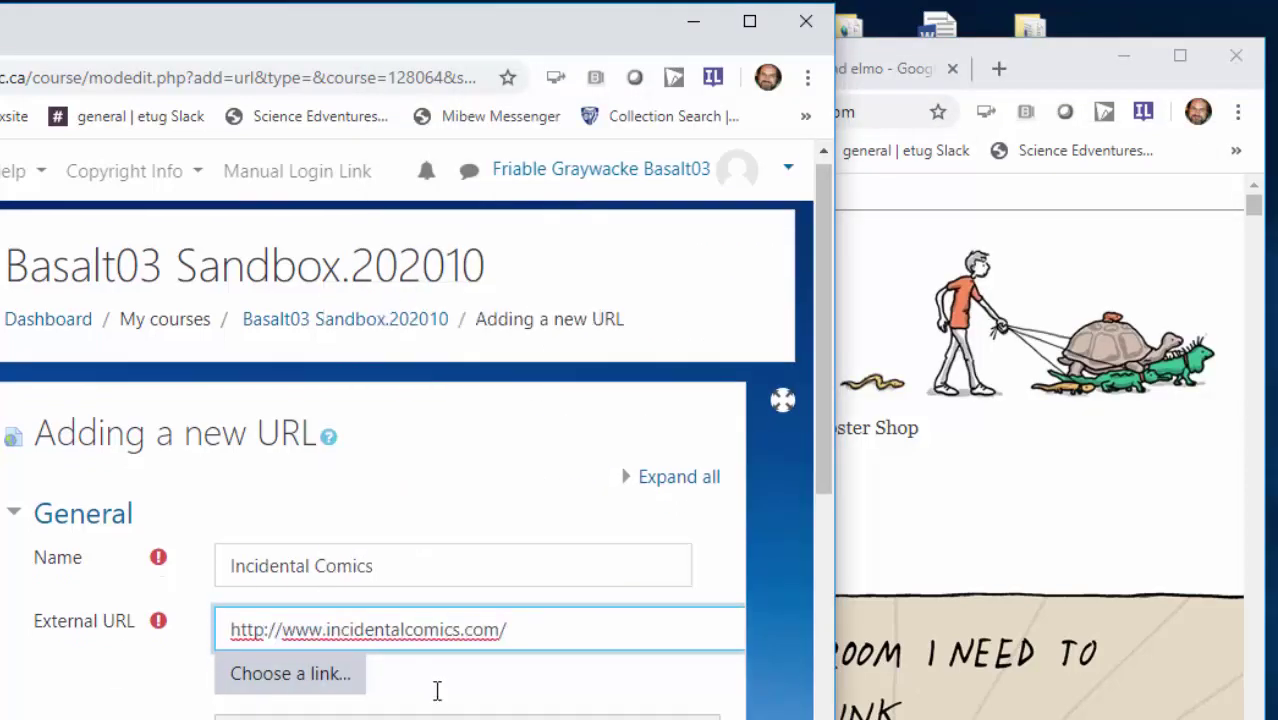
Save the URL resource, returning to the course, and test the Incidental Comics link before closing the opened site.
{"action": "scroll", "coordinate": [437, 690], "scroll_direction": "down", "scroll_amount": 10}
{"action": "left_click", "coordinate": [357, 573]}
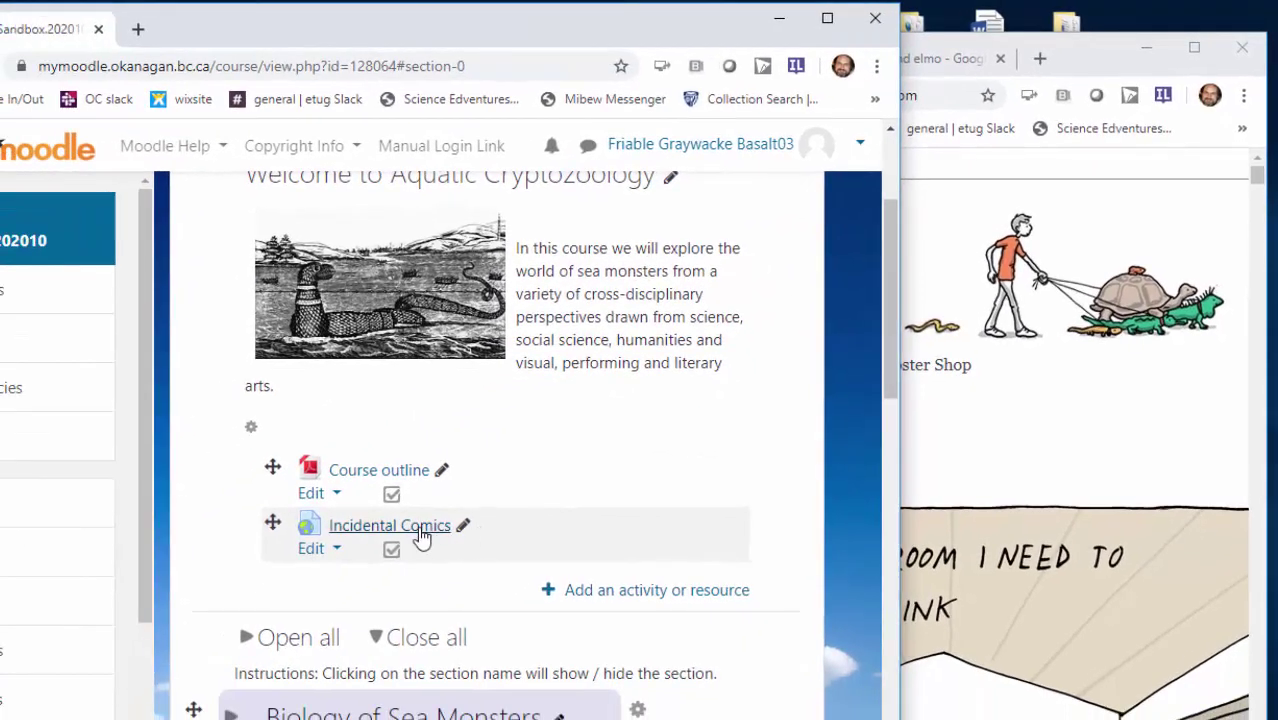
{"action": "left_click", "coordinate": [421, 537]}
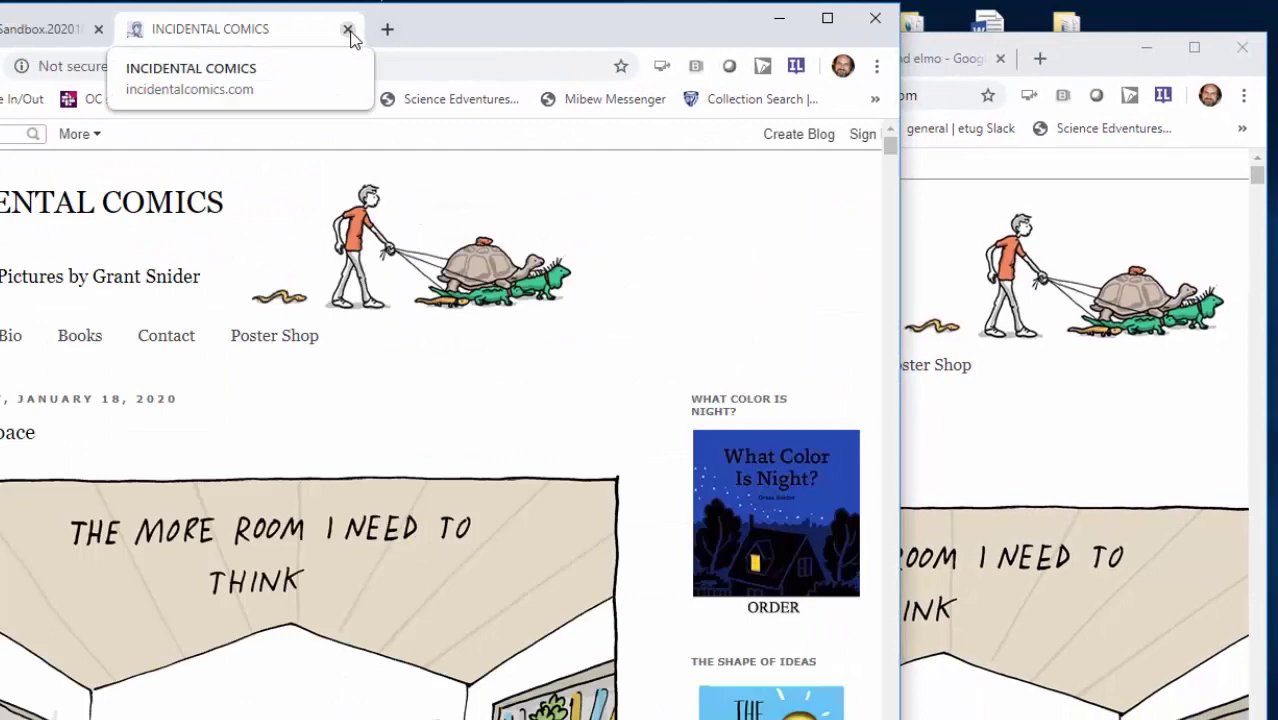
{"action": "left_click", "coordinate": [348, 31]}
Drop the Incidental Comics site's address from the other browser window onto the course's welcome section and upload it as a link named Incidental Comics.
{"action": "left_click", "coordinate": [964, 219]}
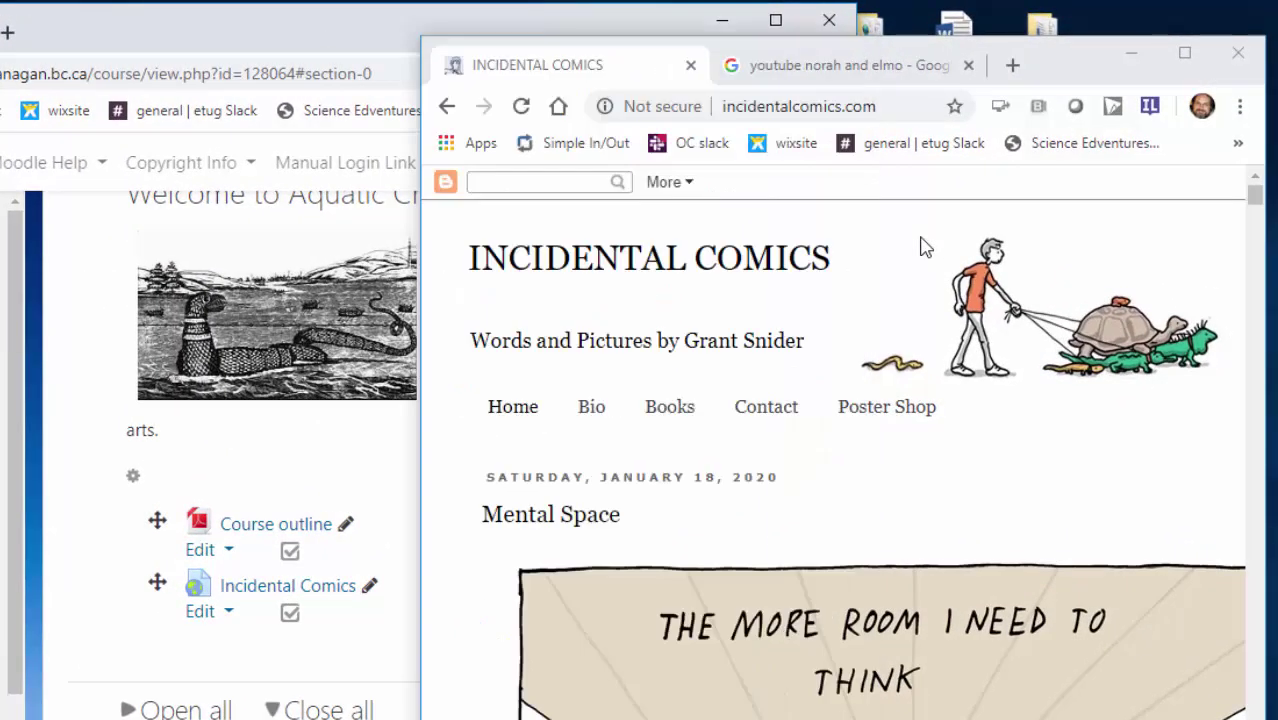
{"action": "left_click", "coordinate": [926, 247]}
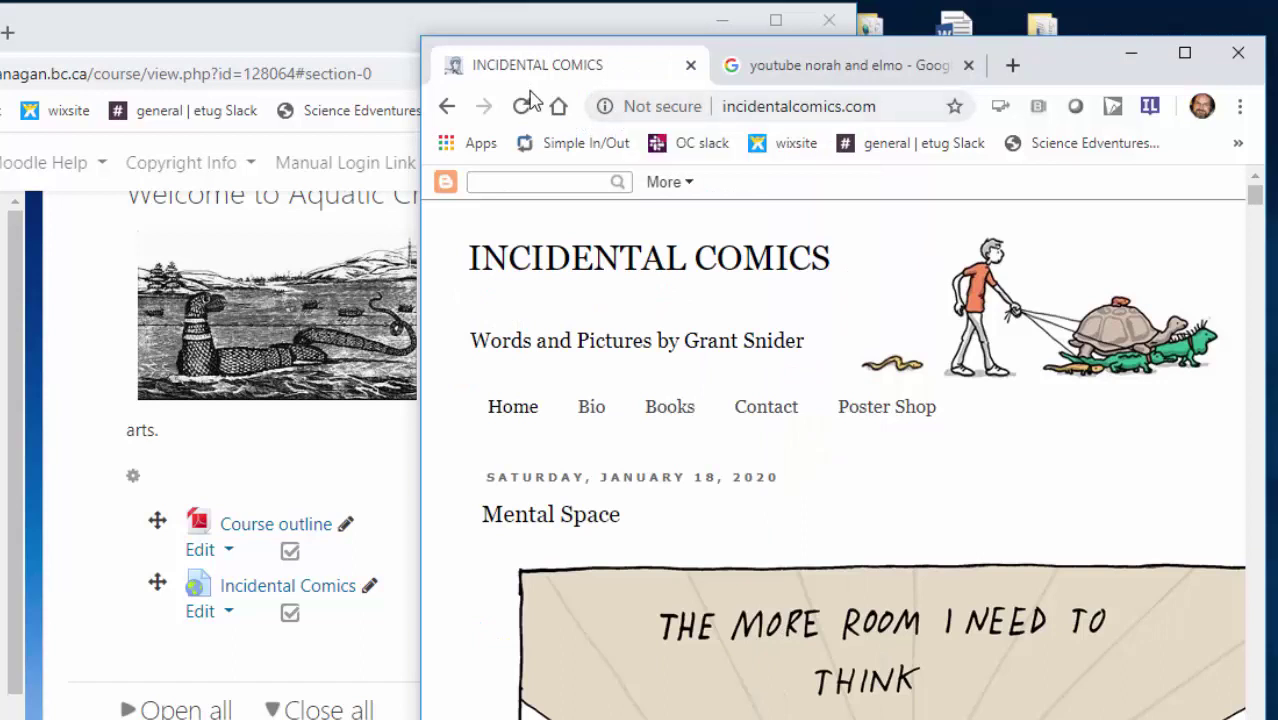
{"action": "left_click_drag", "start_coordinate": [604, 106], "coordinate": [260, 641]}
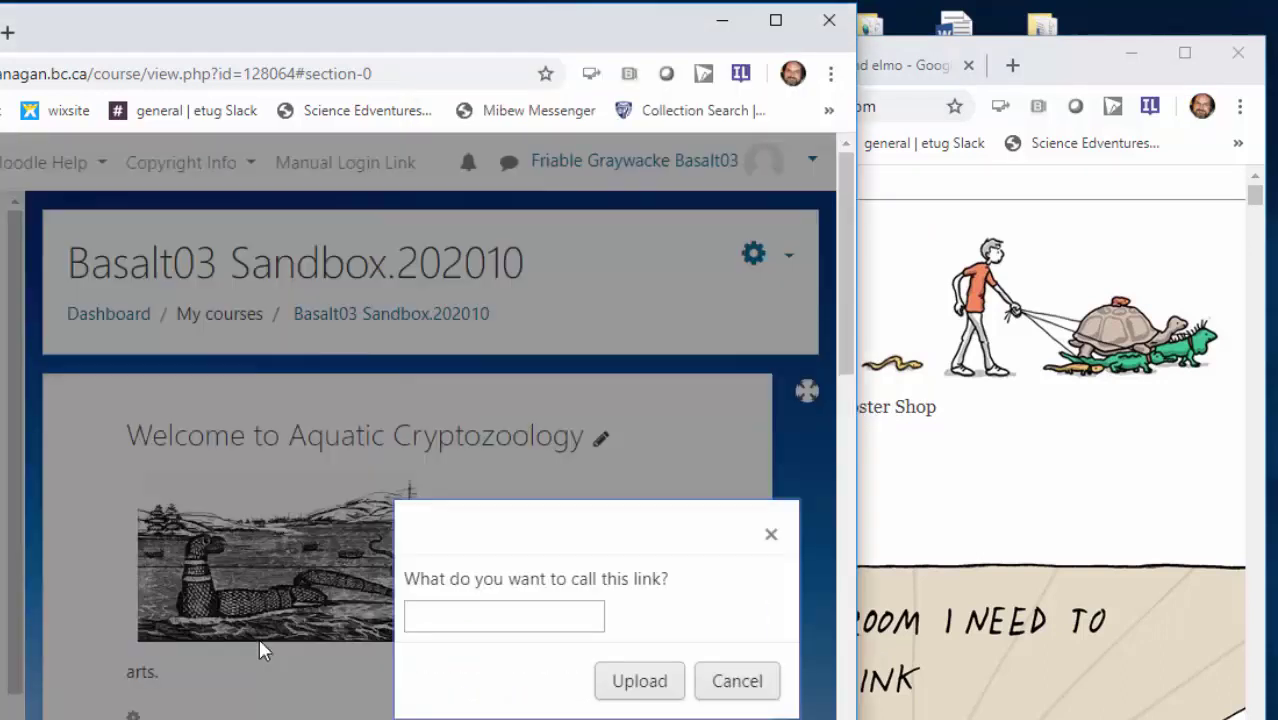
{"action": "left_click", "coordinate": [436, 614]}
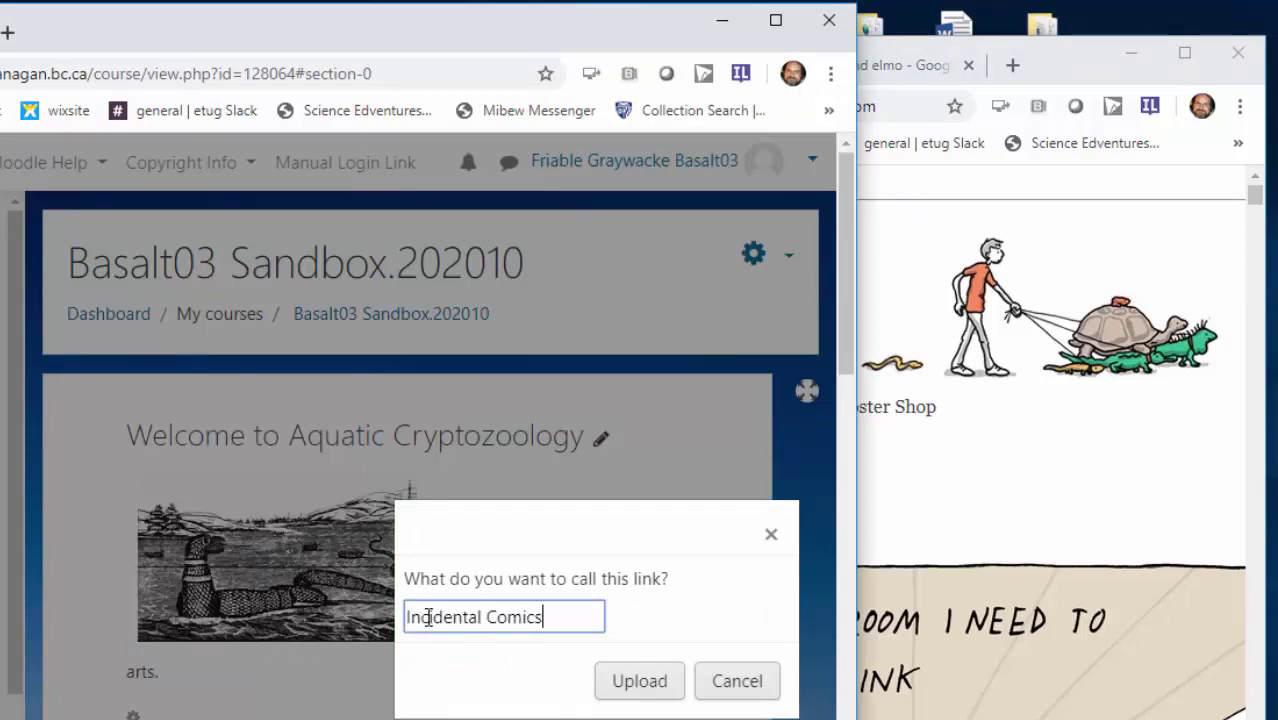
{"action": "type", "text": "Incidental Comics"}
{"action": "left_click", "coordinate": [650, 684]}
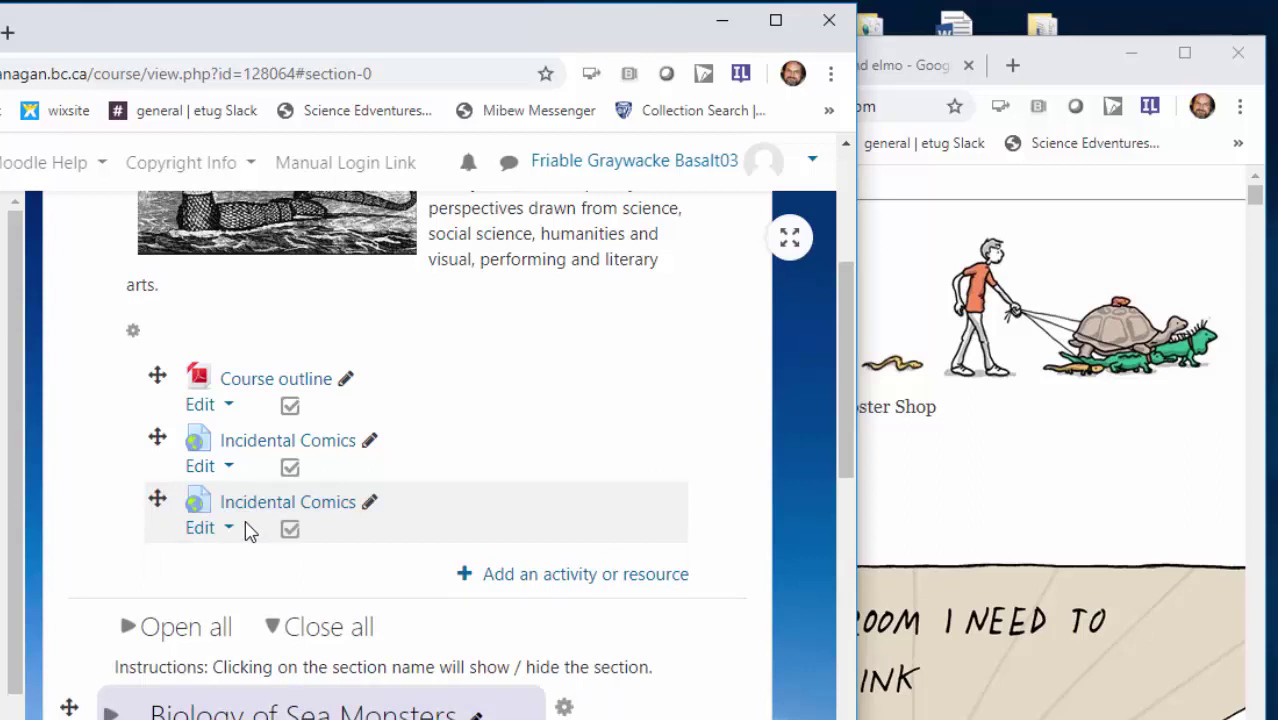
Open the YouTube video "Sesame Street: Norah Jones Sings Don't Know Y" from the Google results in the other window and pause it.
{"action": "left_click", "coordinate": [966, 461]}
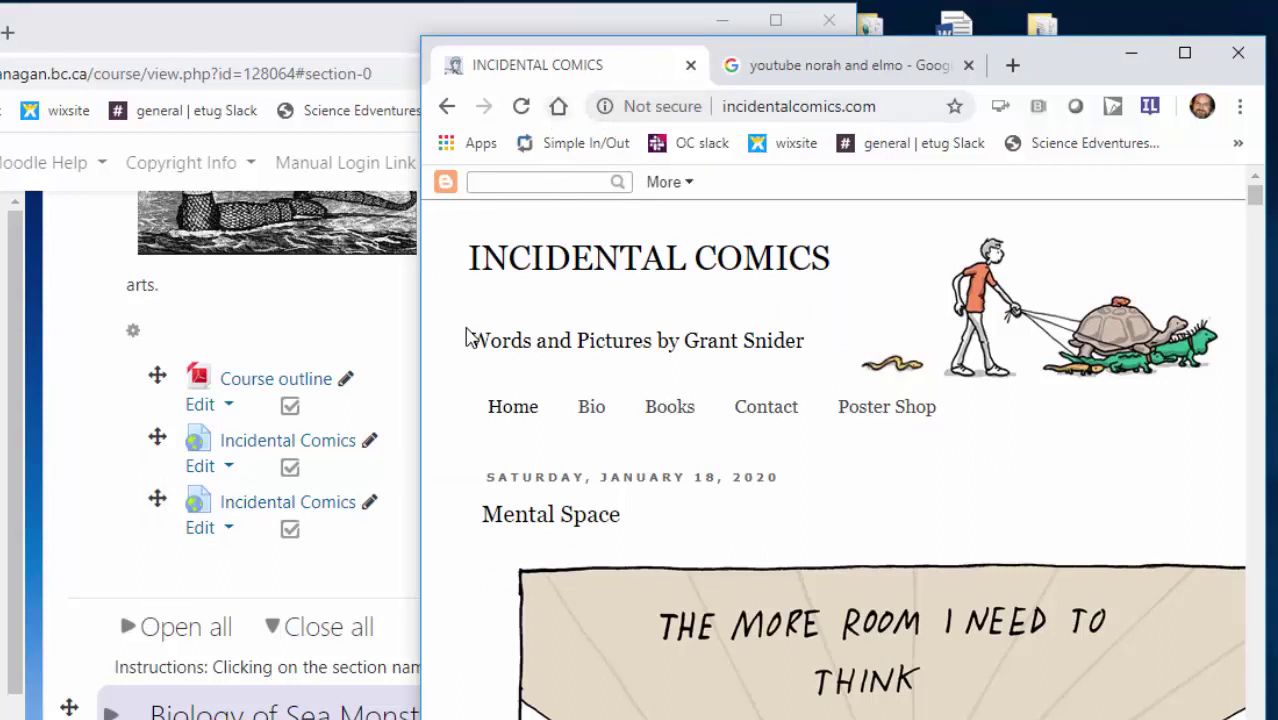
{"action": "left_click", "coordinate": [833, 70]}
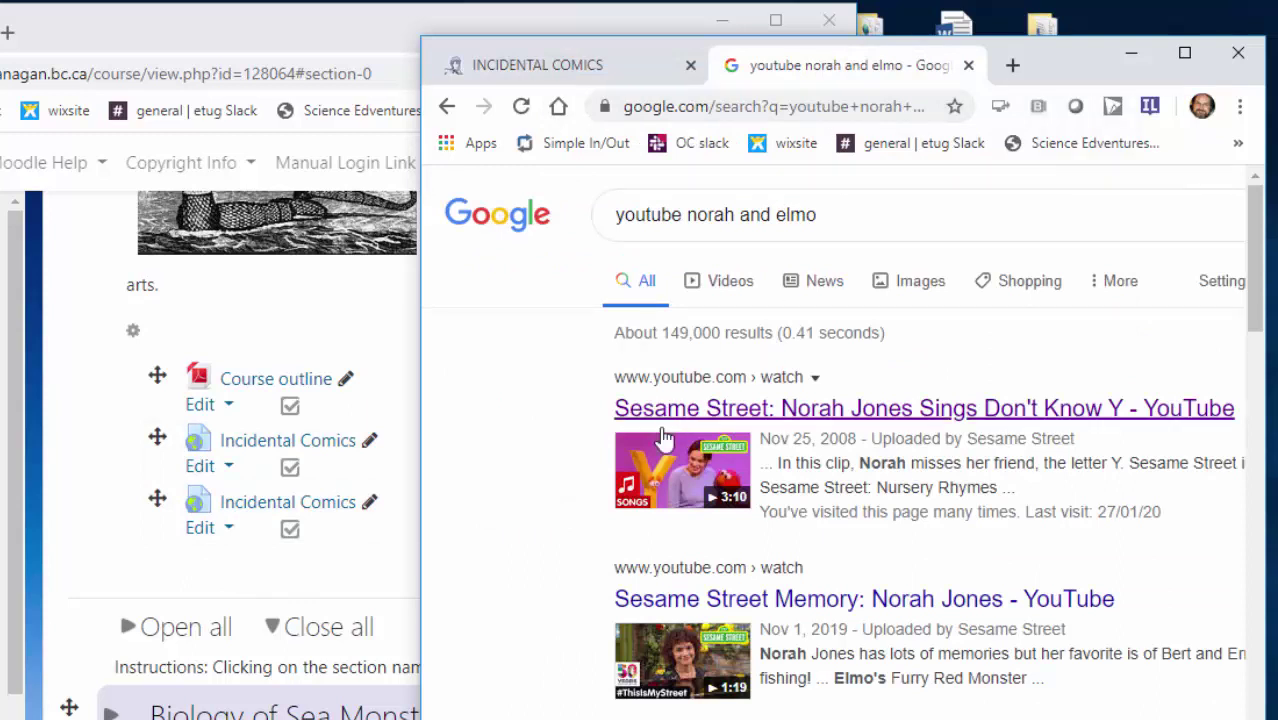
{"action": "left_click", "coordinate": [720, 408]}
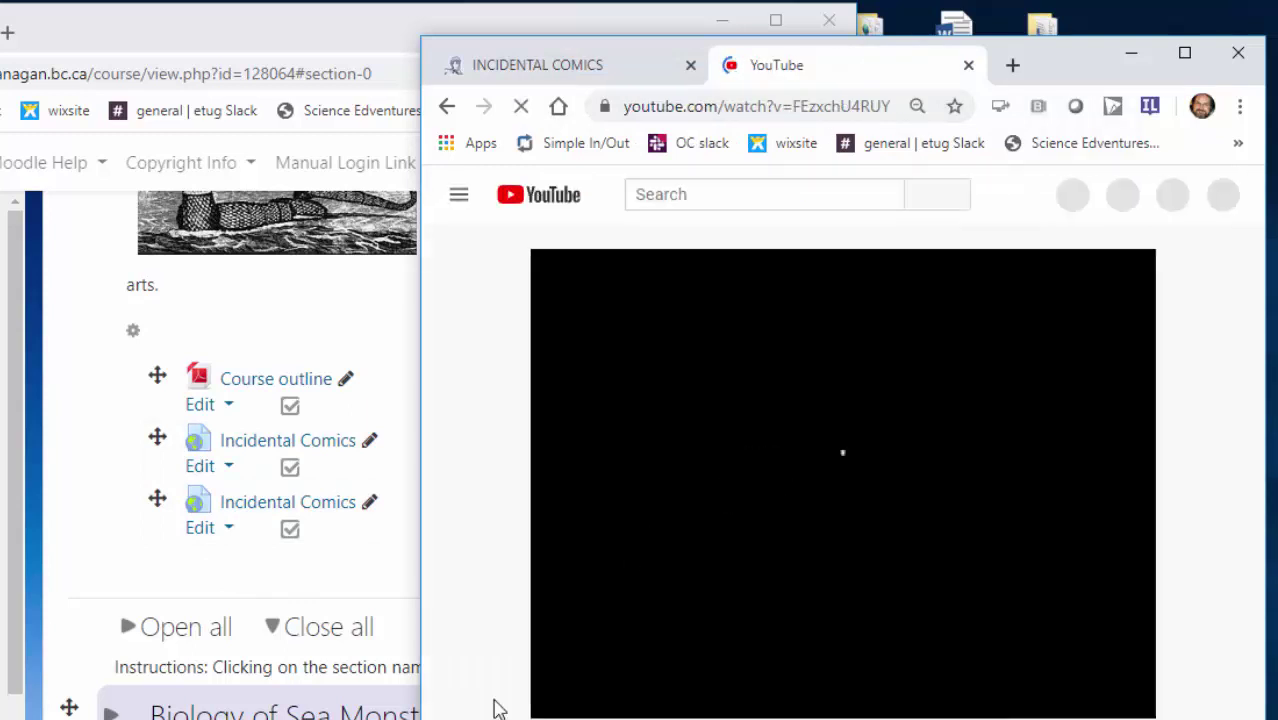
{"action": "left_click", "coordinate": [560, 702]}
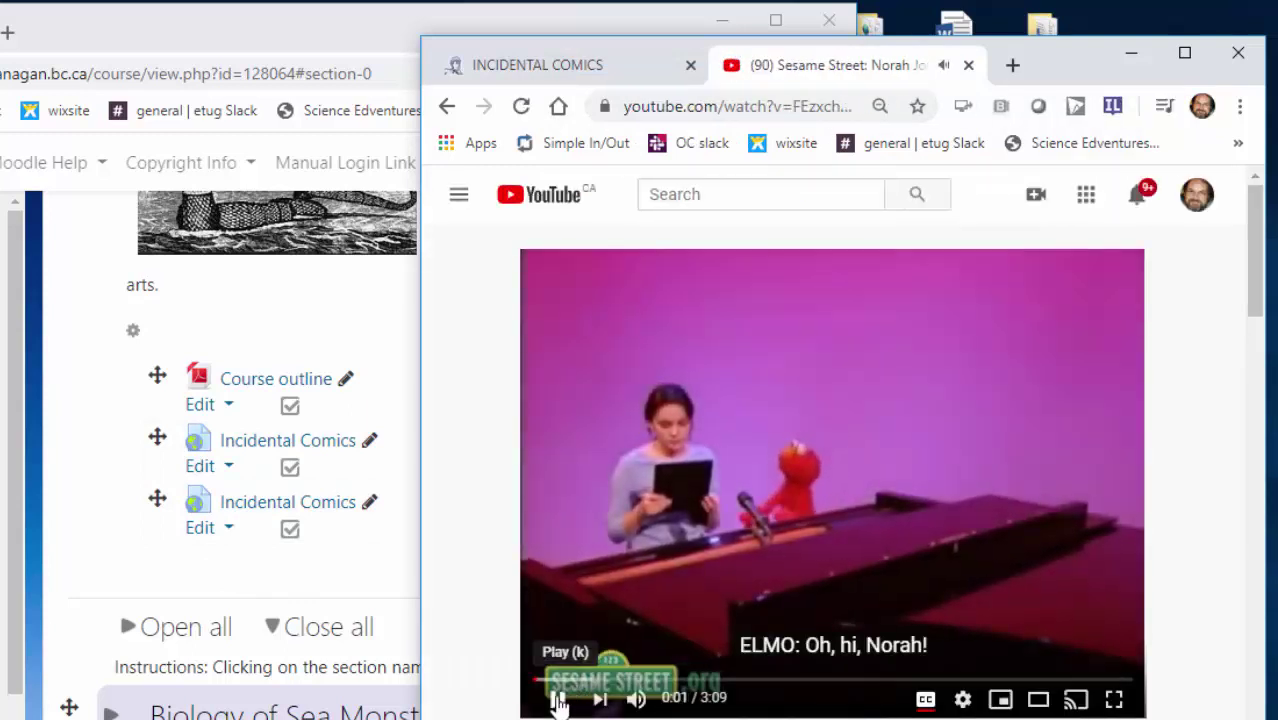
Return to the Moodle course and add another URL resource in the welcome section, named Norah and Elmo.
{"action": "left_click", "coordinate": [60, 560]}
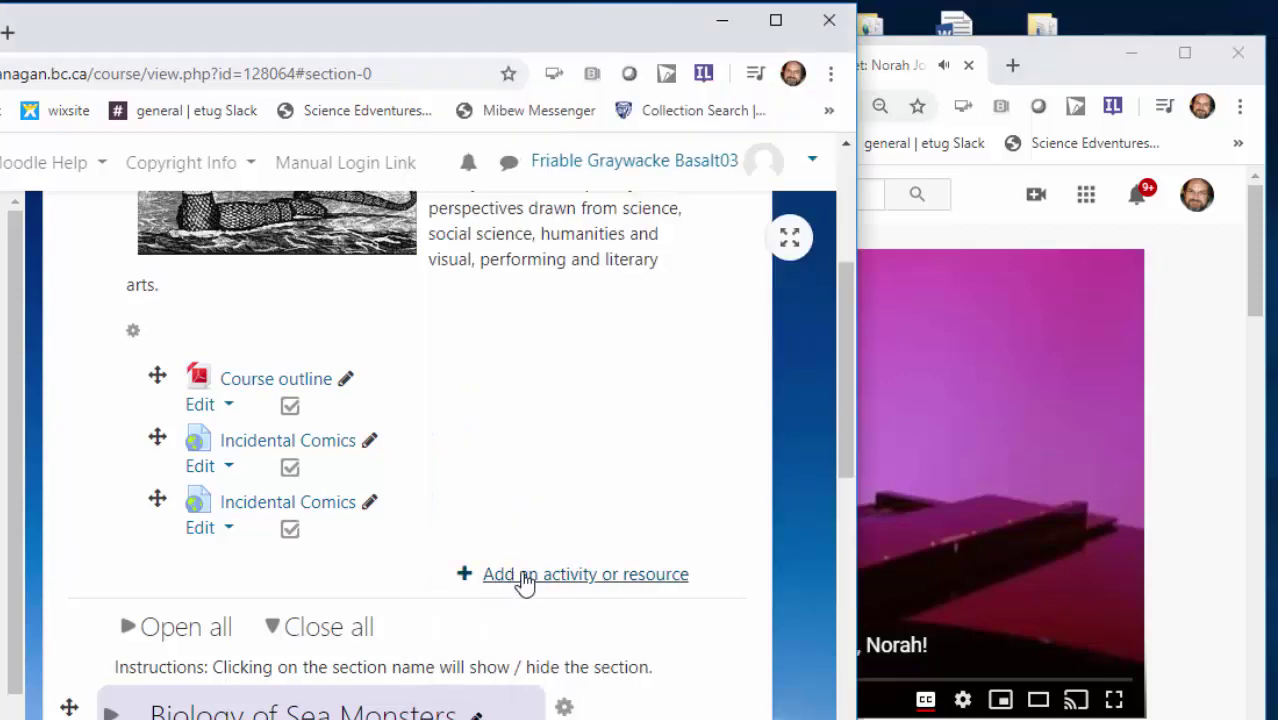
{"action": "left_click", "coordinate": [522, 579]}
{"action": "left_click_drag", "start_coordinate": [565, 437], "coordinate": [563, 715]}
{"action": "left_click_drag", "start_coordinate": [843, 488], "coordinate": [793, 588]}
{"action": "double_click", "coordinate": [414, 371]}
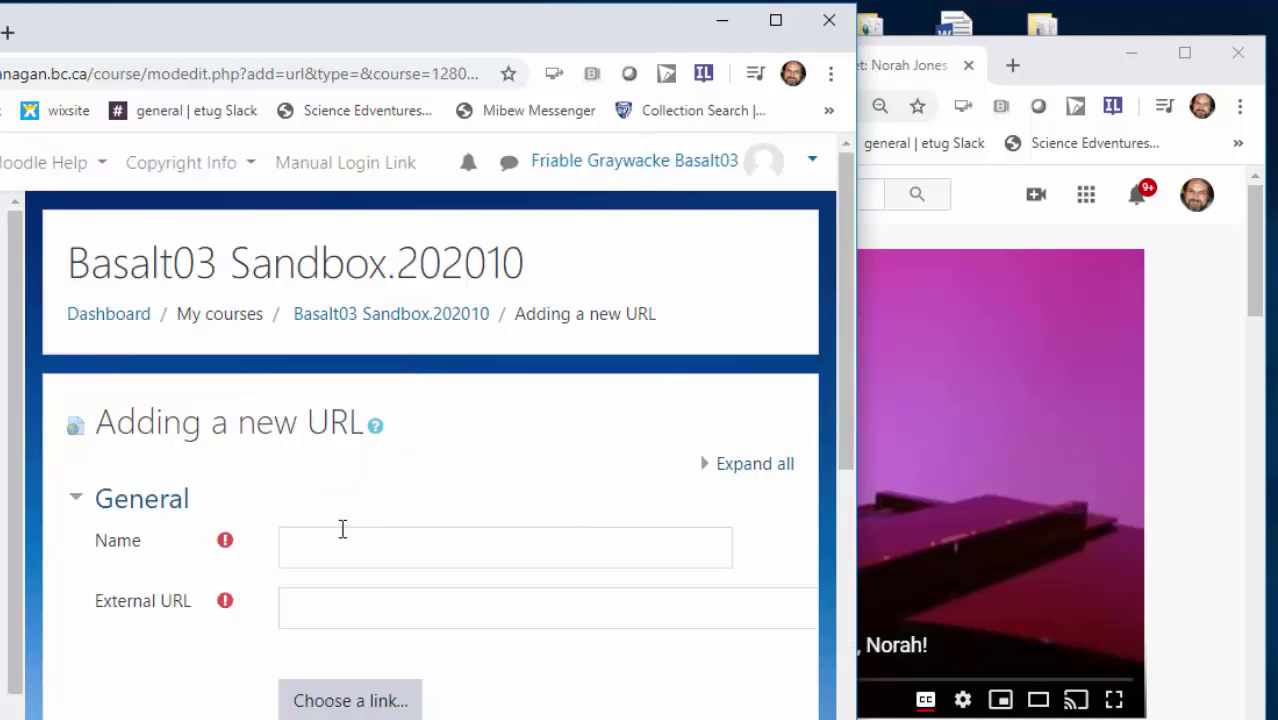
{"action": "left_click", "coordinate": [332, 539]}
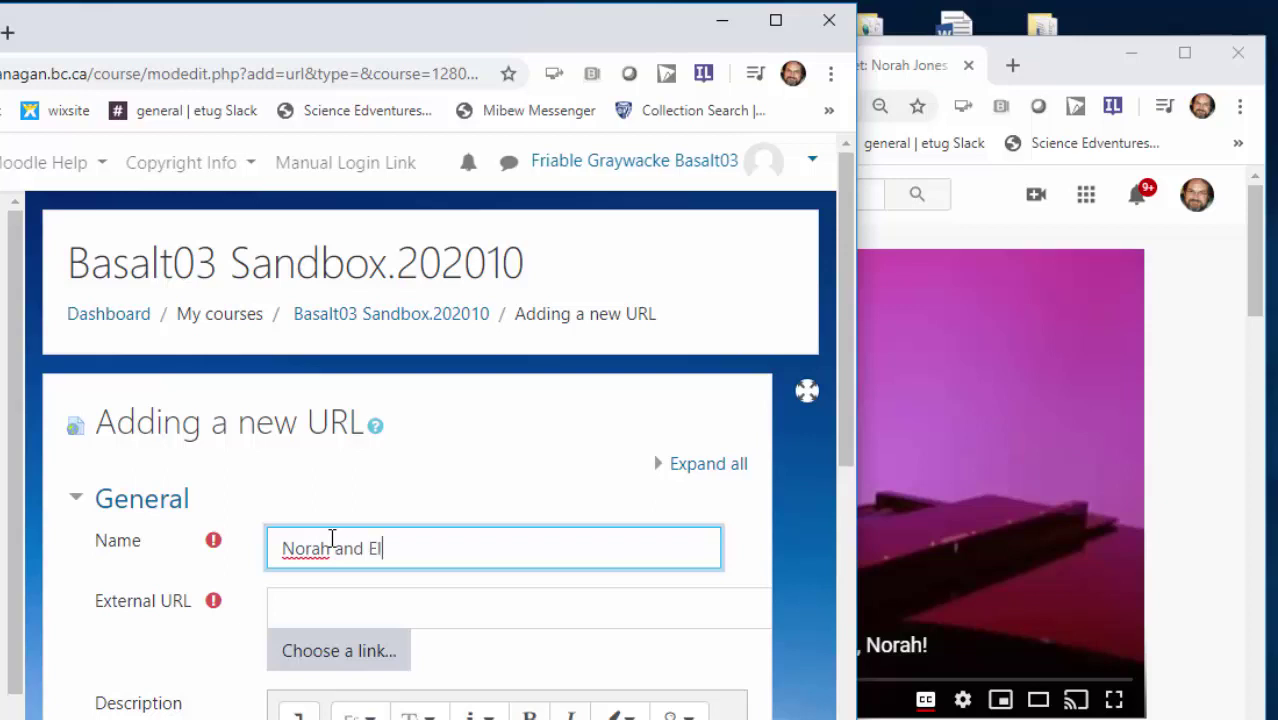
Switch back to the YouTube window and pause the Sesame Street video's playback.
{"action": "left_click", "coordinate": [1036, 443]}
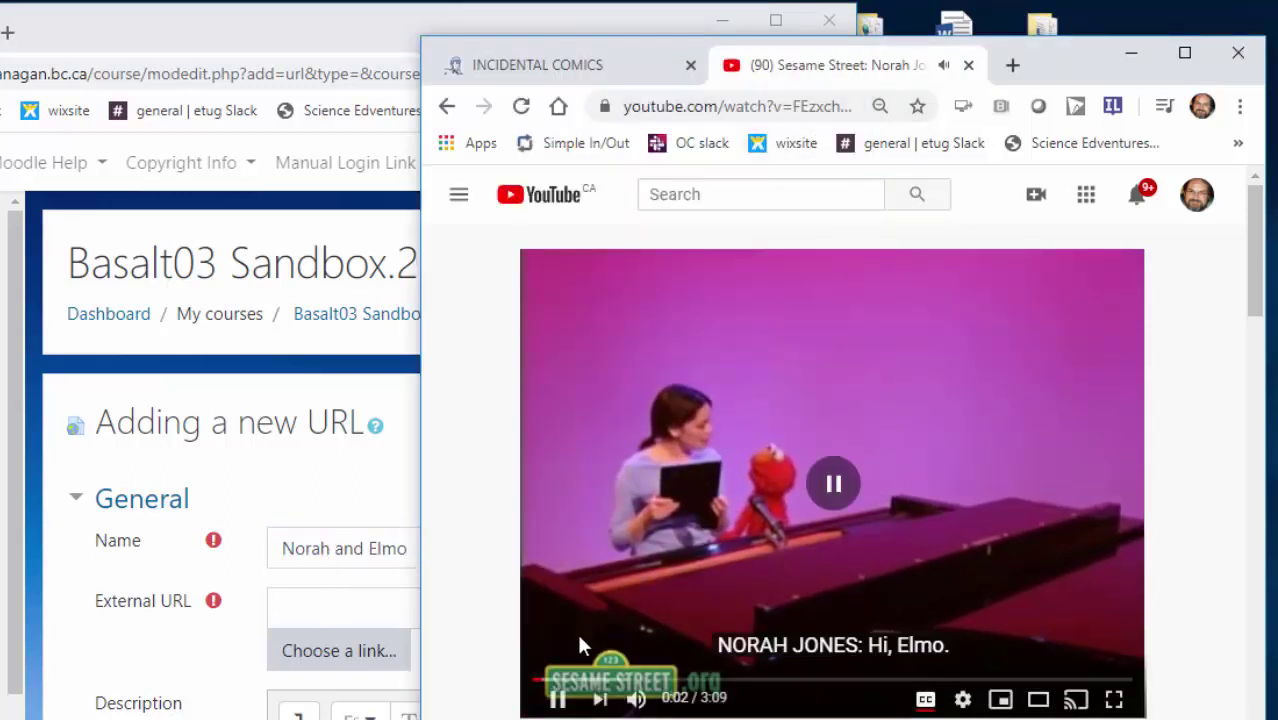
{"action": "left_click", "coordinate": [557, 697]}
{"action": "left_click", "coordinate": [557, 697]}
{"action": "left_click", "coordinate": [557, 697]}
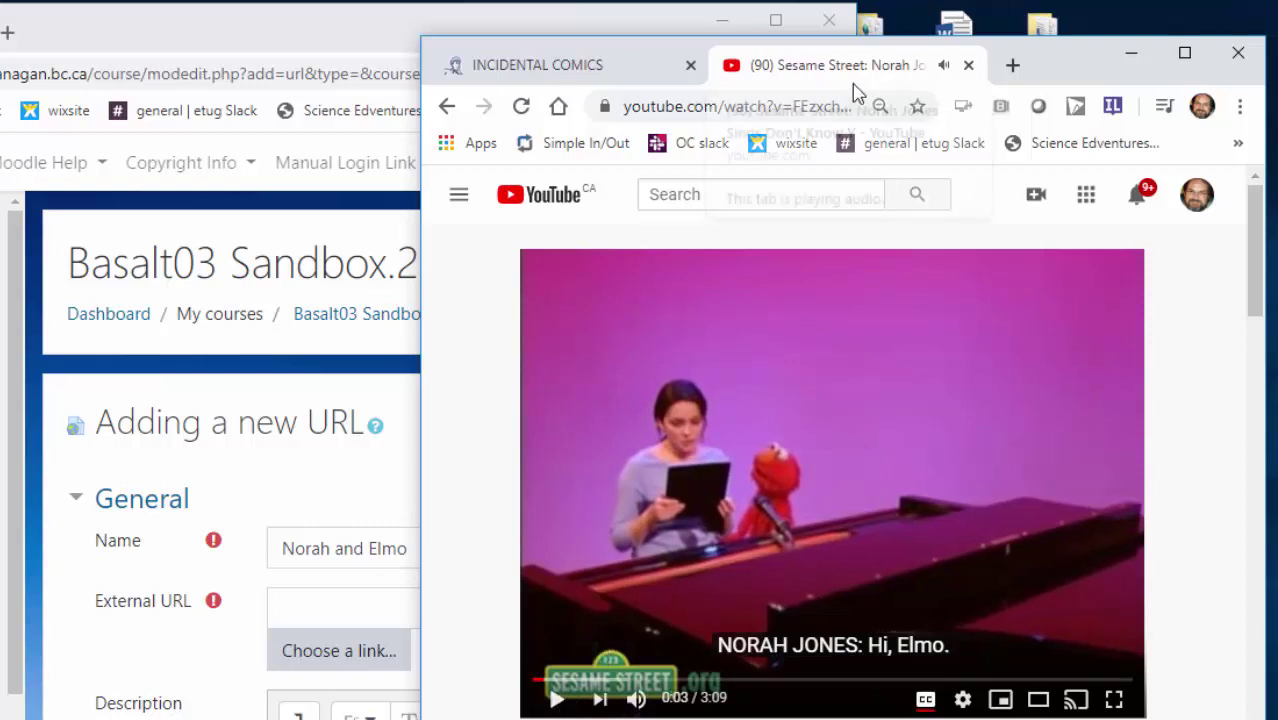
Copy the YouTube video's address and paste it as the external URL of the Norah and Elmo resource.
{"action": "left_click", "coordinate": [830, 105]}
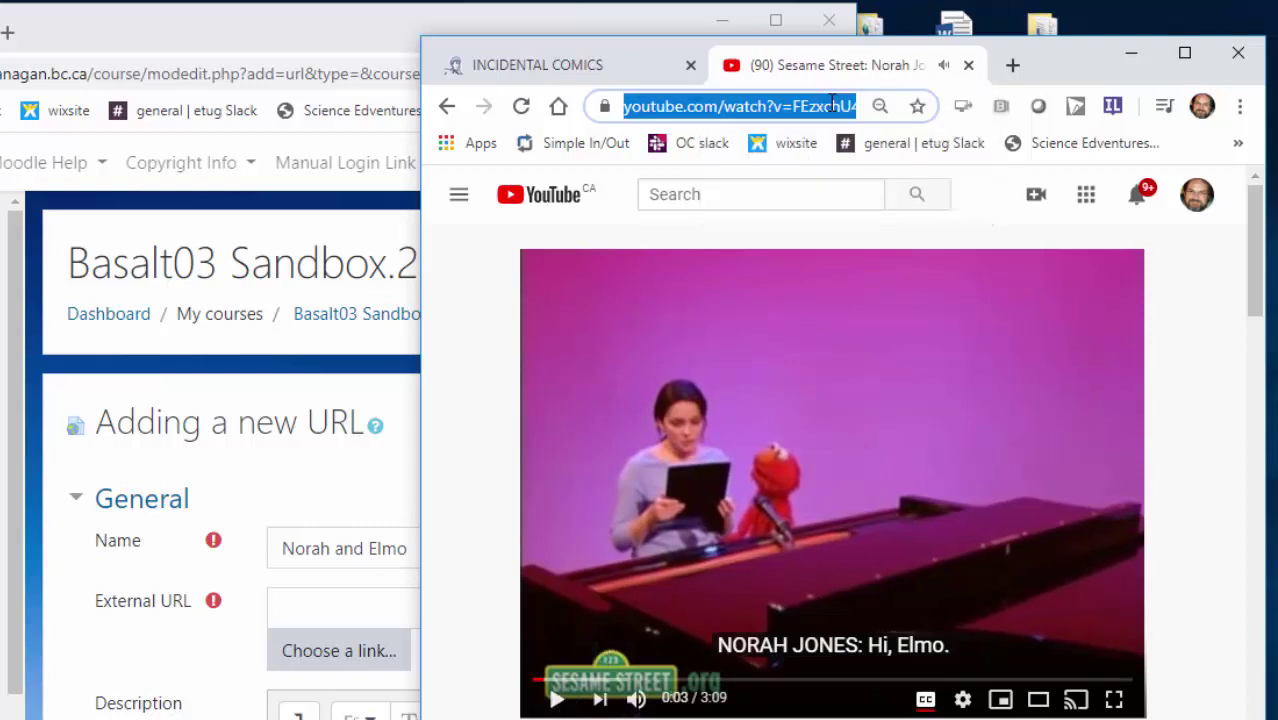
{"action": "right_click", "coordinate": [832, 106]}
{"action": "left_click", "coordinate": [870, 190]}
{"action": "left_click", "coordinate": [290, 608]}
{"action": "right_click", "coordinate": [296, 608]}
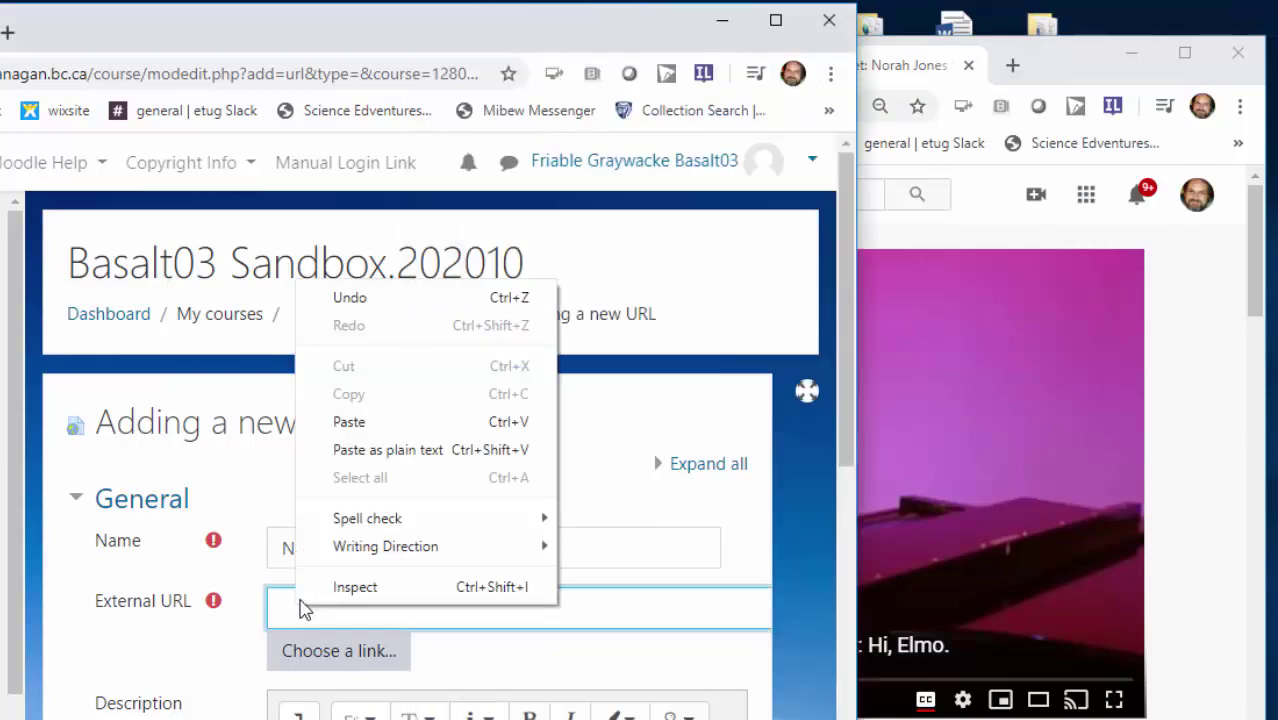
{"action": "left_click", "coordinate": [366, 422]}
Save the Norah and Elmo resource, returning to the course, and test its link before closing the opened video.
{"action": "scroll", "coordinate": [510, 610], "scroll_direction": "down", "scroll_amount": 10}
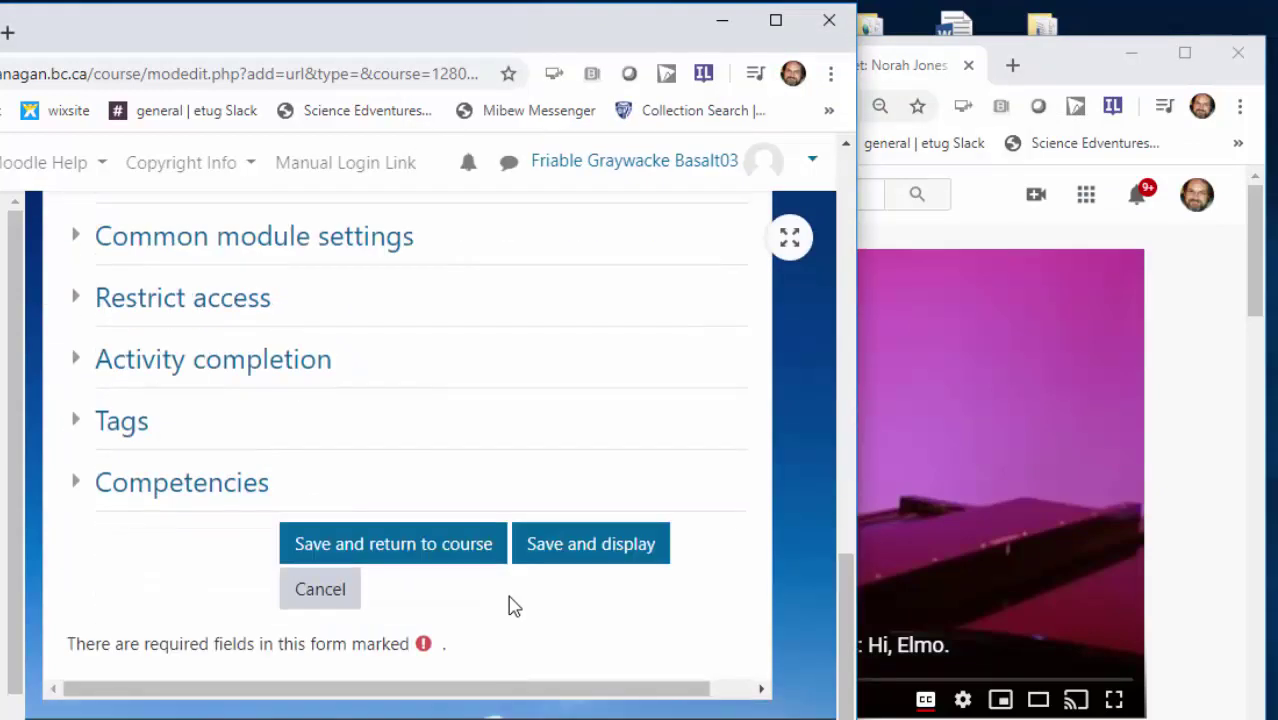
{"action": "left_click", "coordinate": [405, 553]}
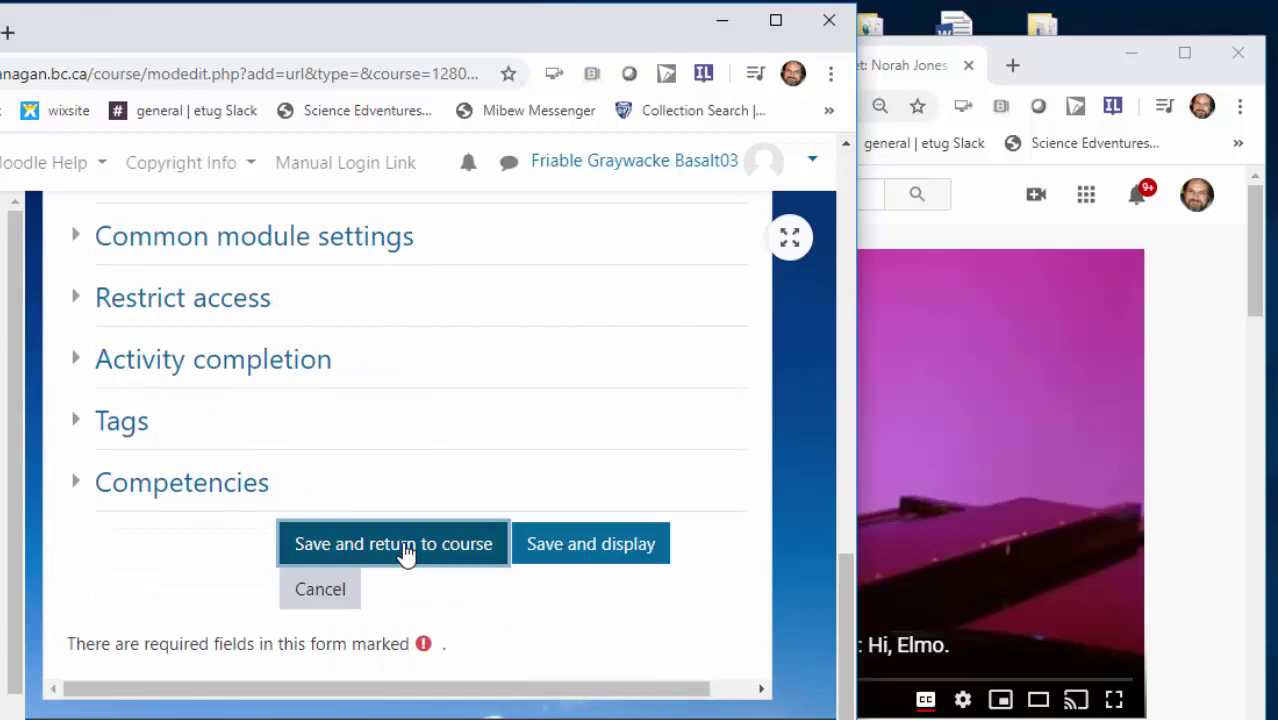
{"action": "left_click", "coordinate": [323, 708]}
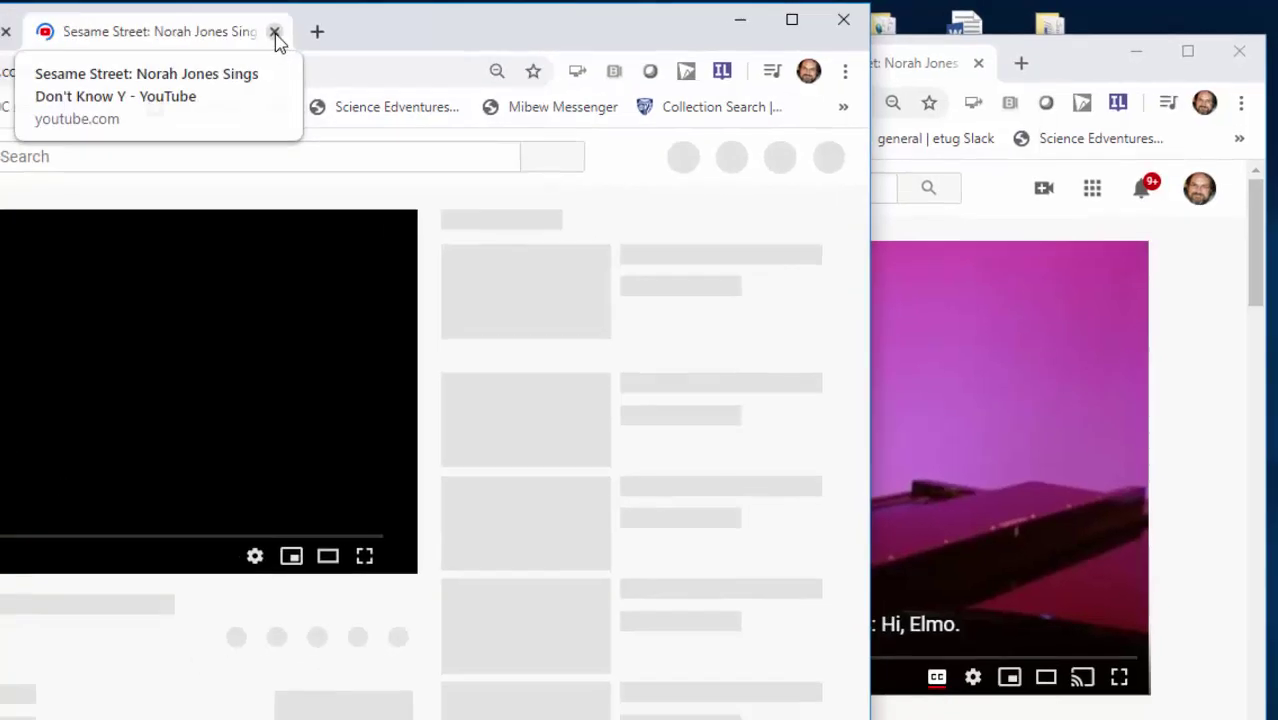
{"action": "left_click", "coordinate": [274, 33]}
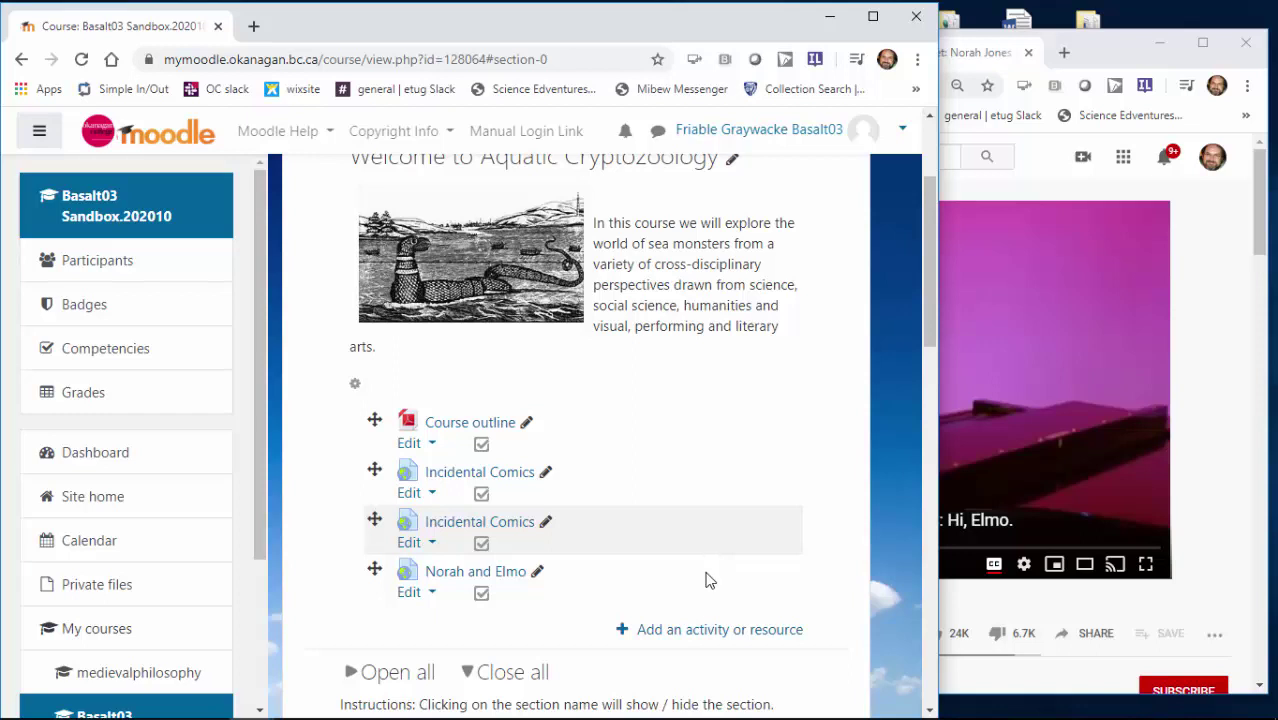
Start adding a Label resource to the course's welcome section.
{"action": "left_click", "coordinate": [692, 632]}
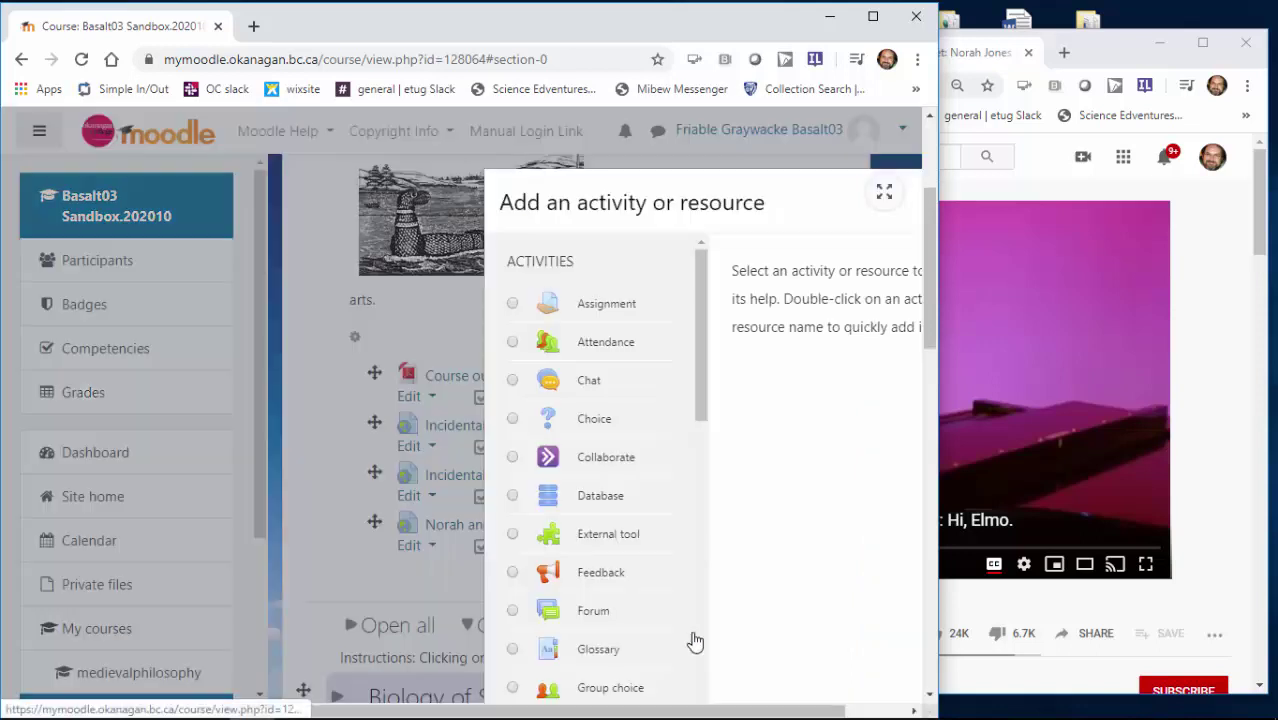
{"action": "left_click_drag", "start_coordinate": [707, 474], "coordinate": [697, 688]}
{"action": "scroll", "coordinate": [683, 463], "scroll_direction": "down", "scroll_amount": 2}
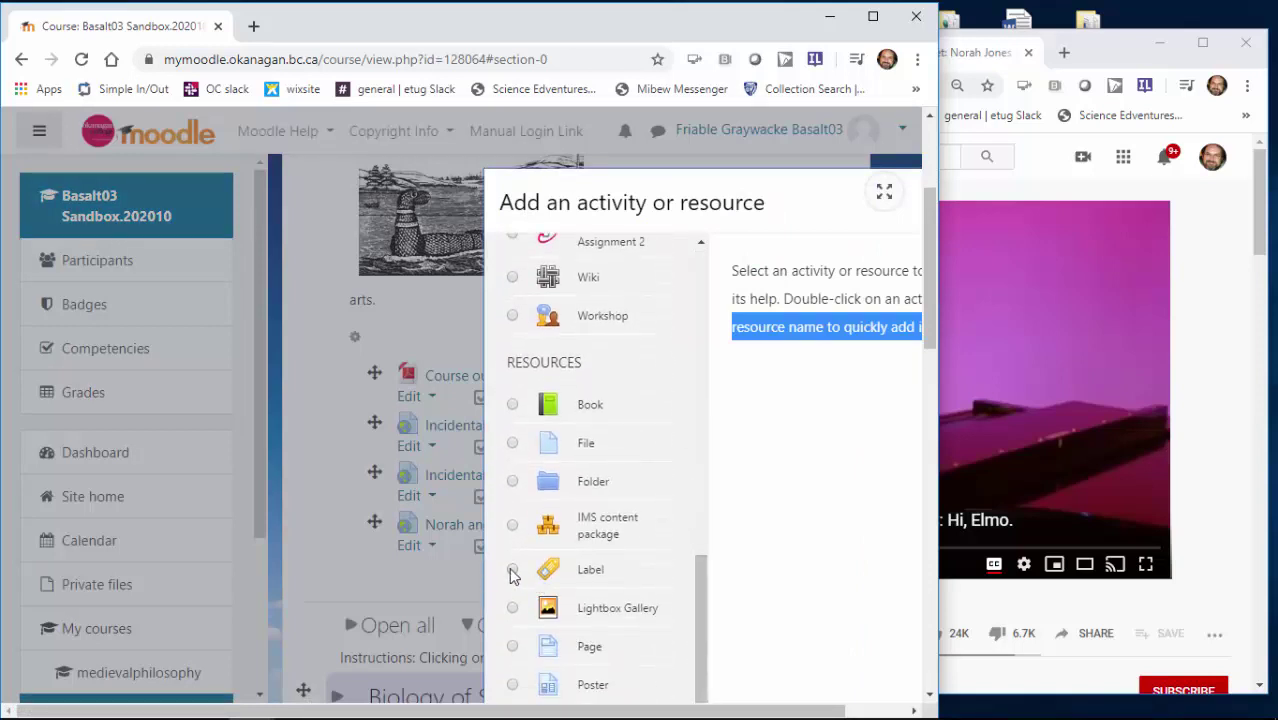
{"action": "left_click", "coordinate": [512, 571]}
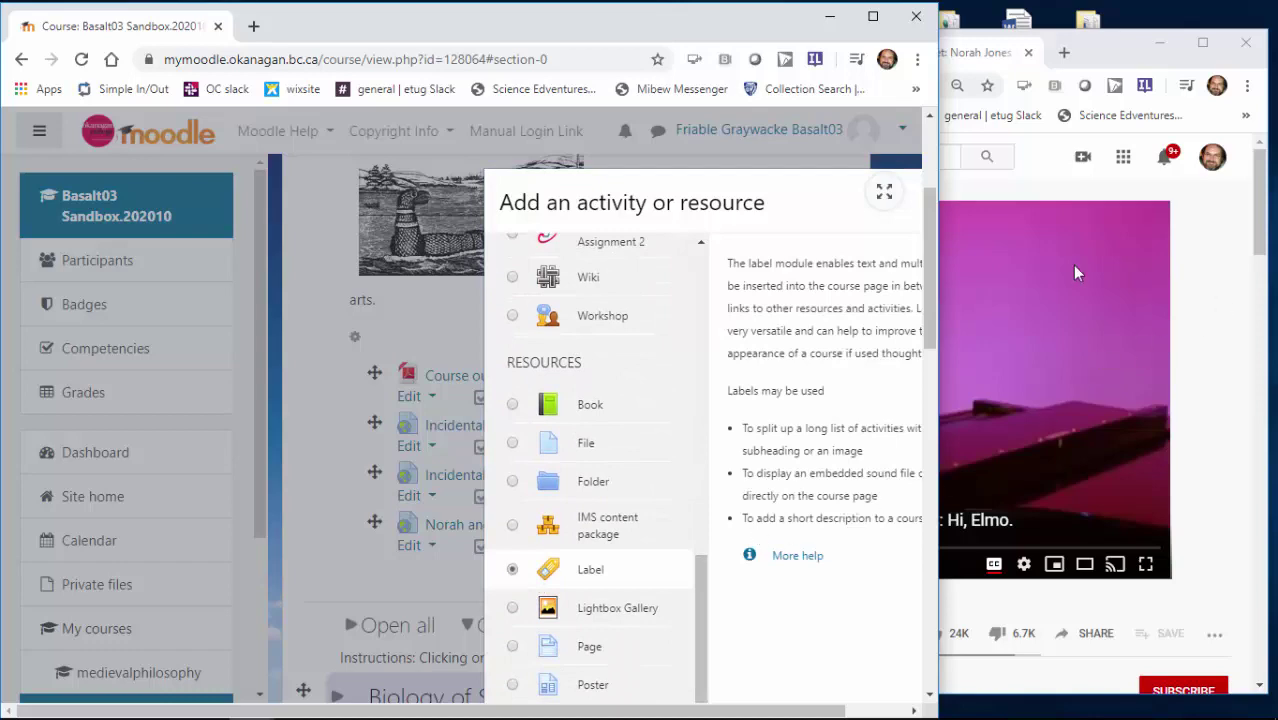
{"action": "scroll", "coordinate": [700, 450], "scroll_direction": "down", "scroll_amount": 5}
{"action": "scroll", "coordinate": [830, 450], "scroll_direction": "up", "scroll_amount": 3}
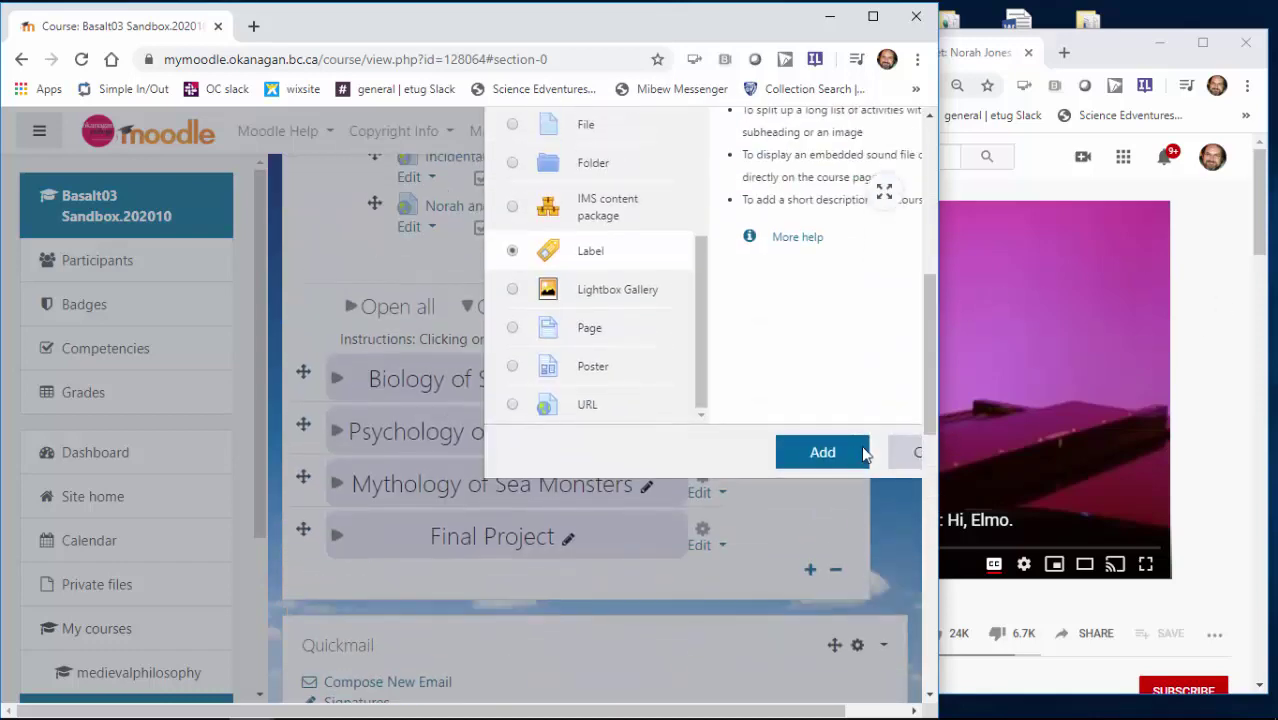
{"action": "left_click", "coordinate": [843, 455]}
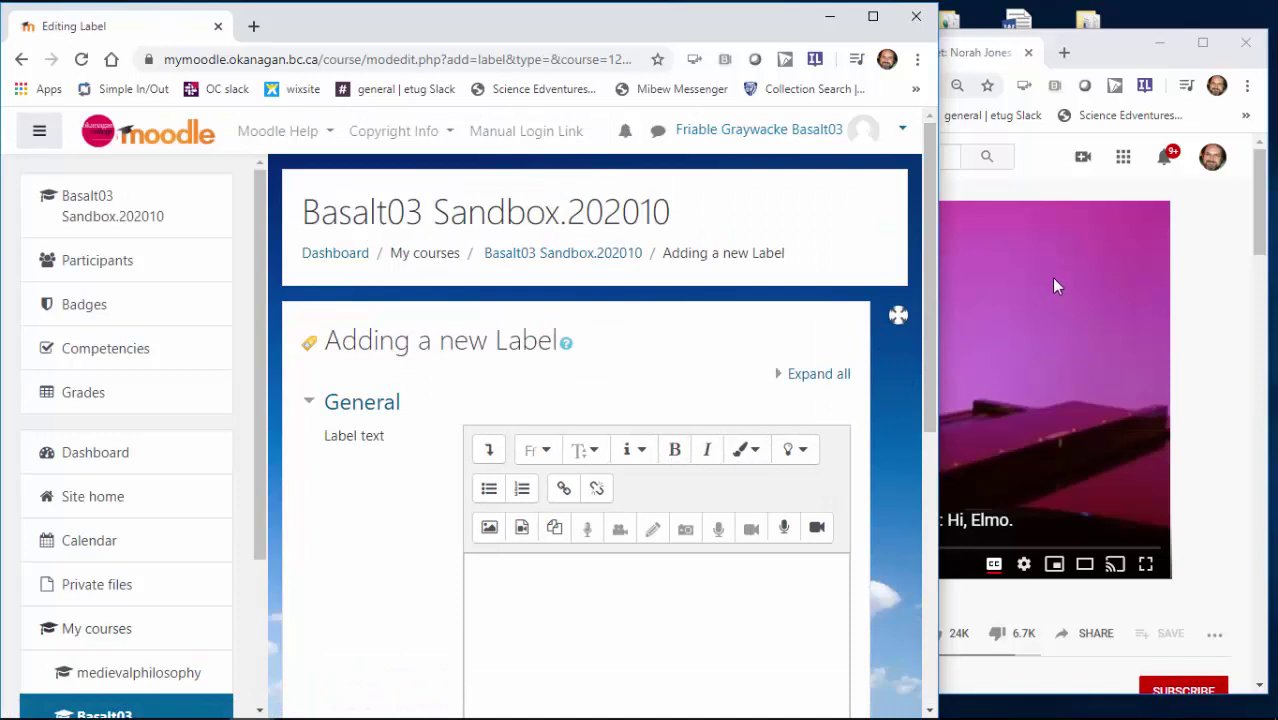
Pause the Sesame Street video, try to drop its address into the label text, and return to the label form.
{"action": "scroll", "coordinate": [598, 512], "scroll_direction": "down", "scroll_amount": 2}
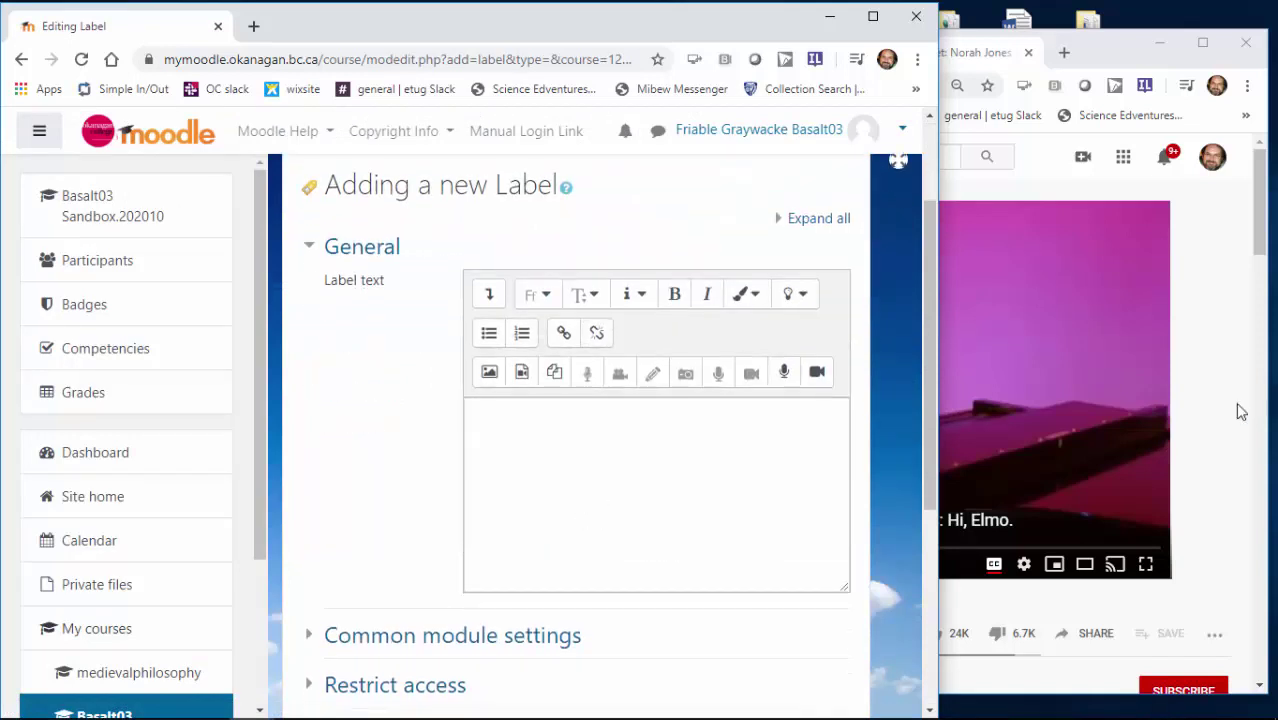
{"action": "left_click", "coordinate": [1140, 415]}
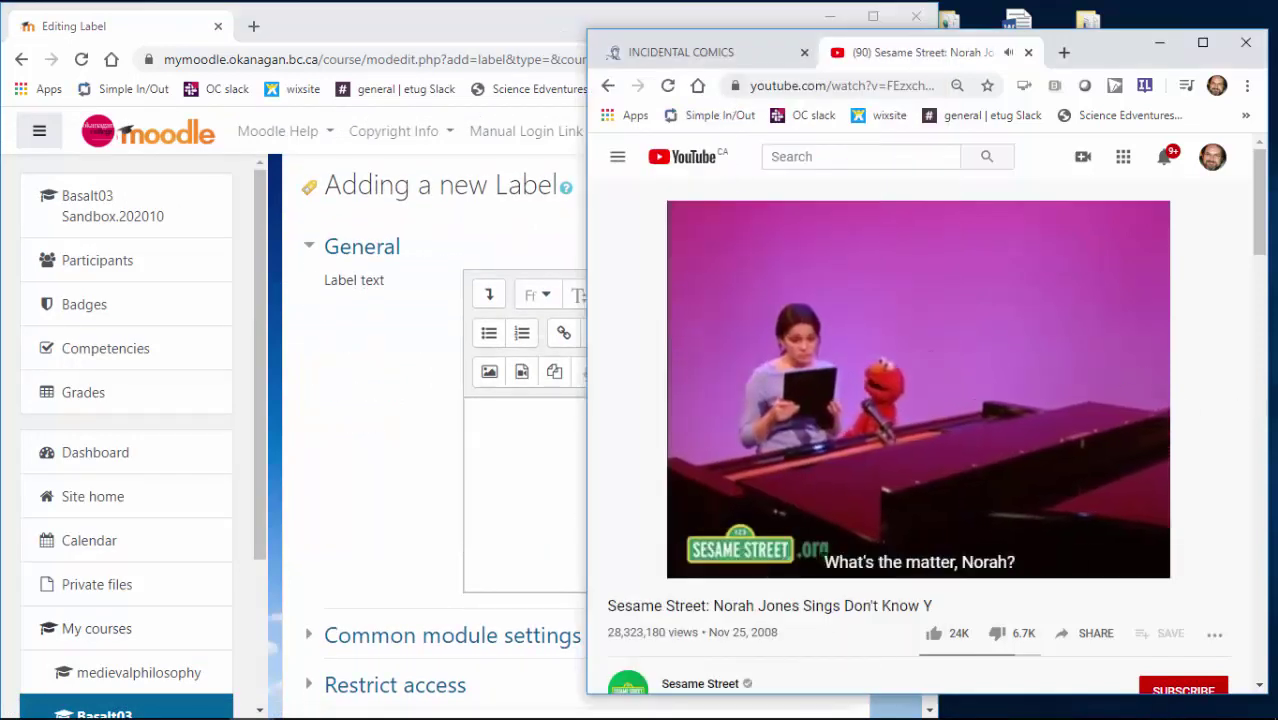
{"action": "left_click", "coordinate": [686, 564]}
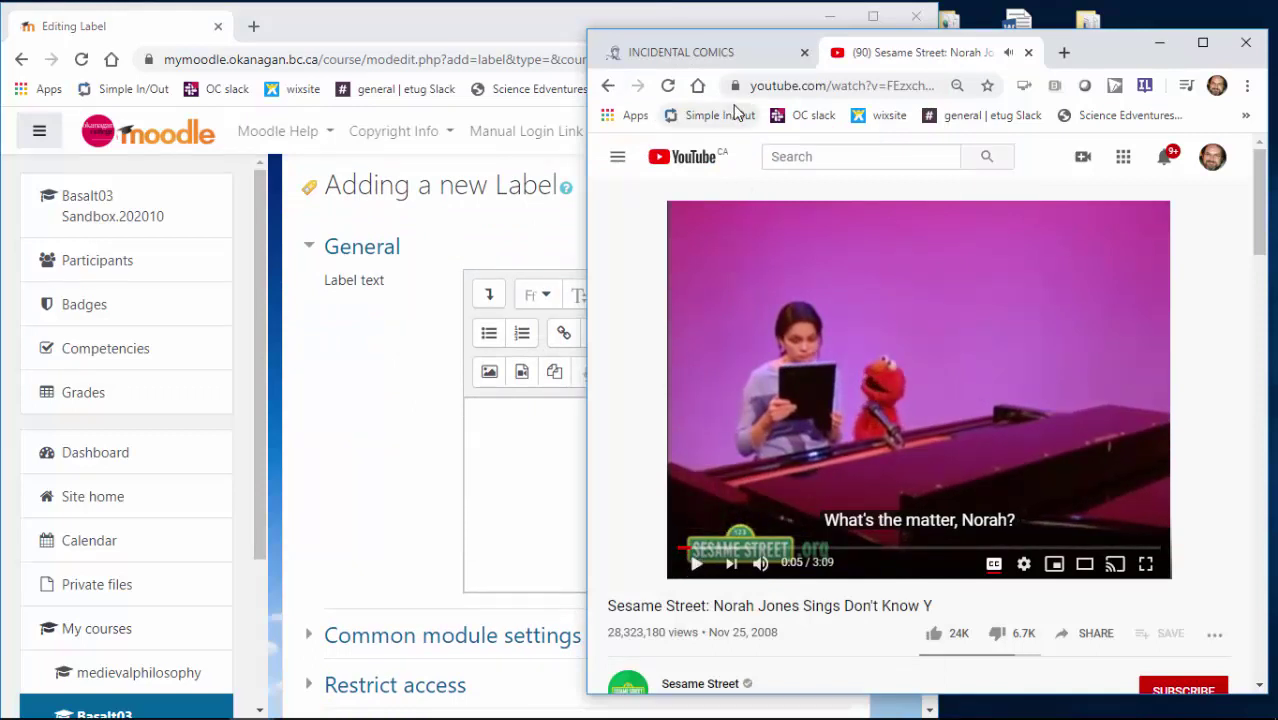
{"action": "left_click_drag", "start_coordinate": [736, 88], "coordinate": [551, 513]}
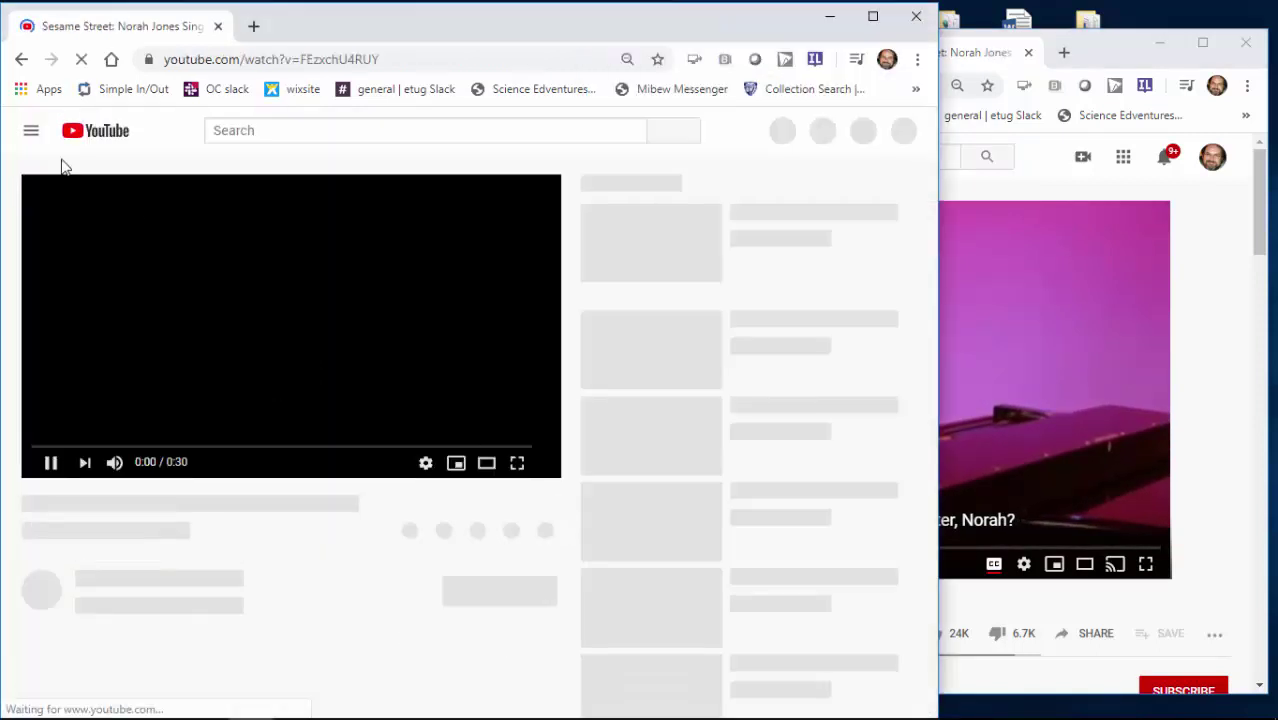
{"action": "left_click", "coordinate": [21, 60]}
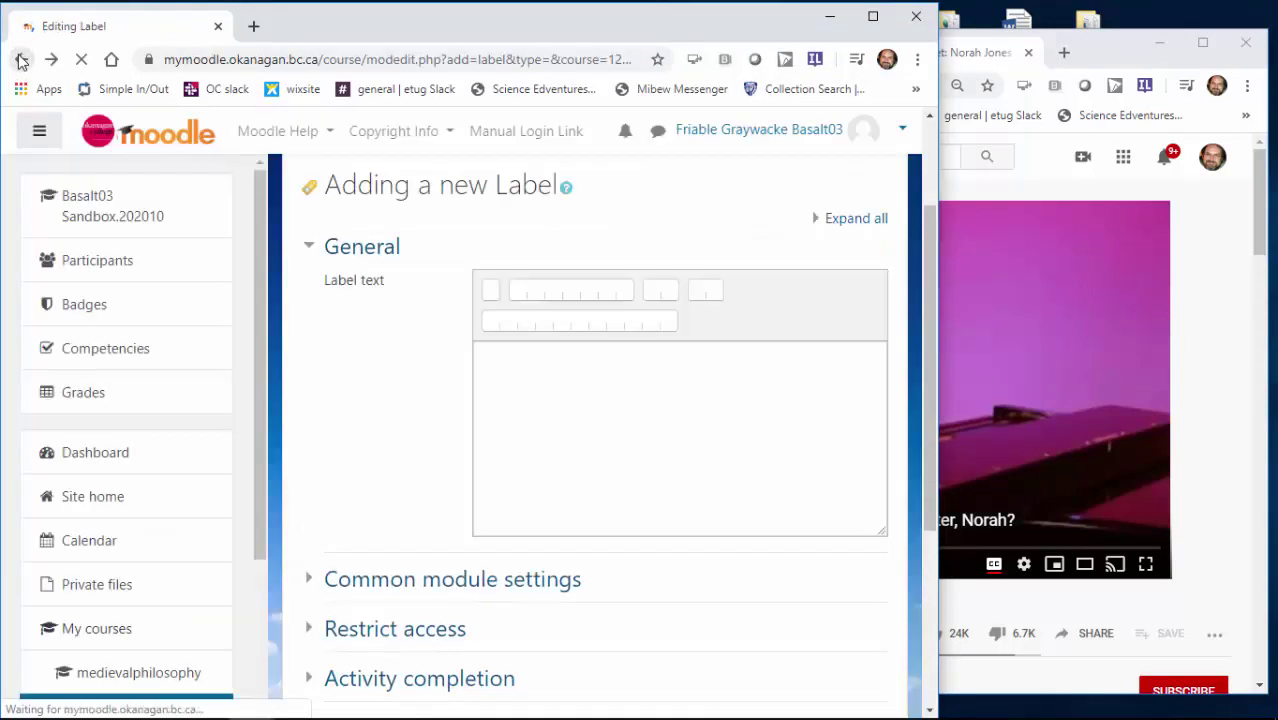
Switch back to the YouTube window, pause the Sesame Street video and select its address.
{"action": "left_click", "coordinate": [1055, 250]}
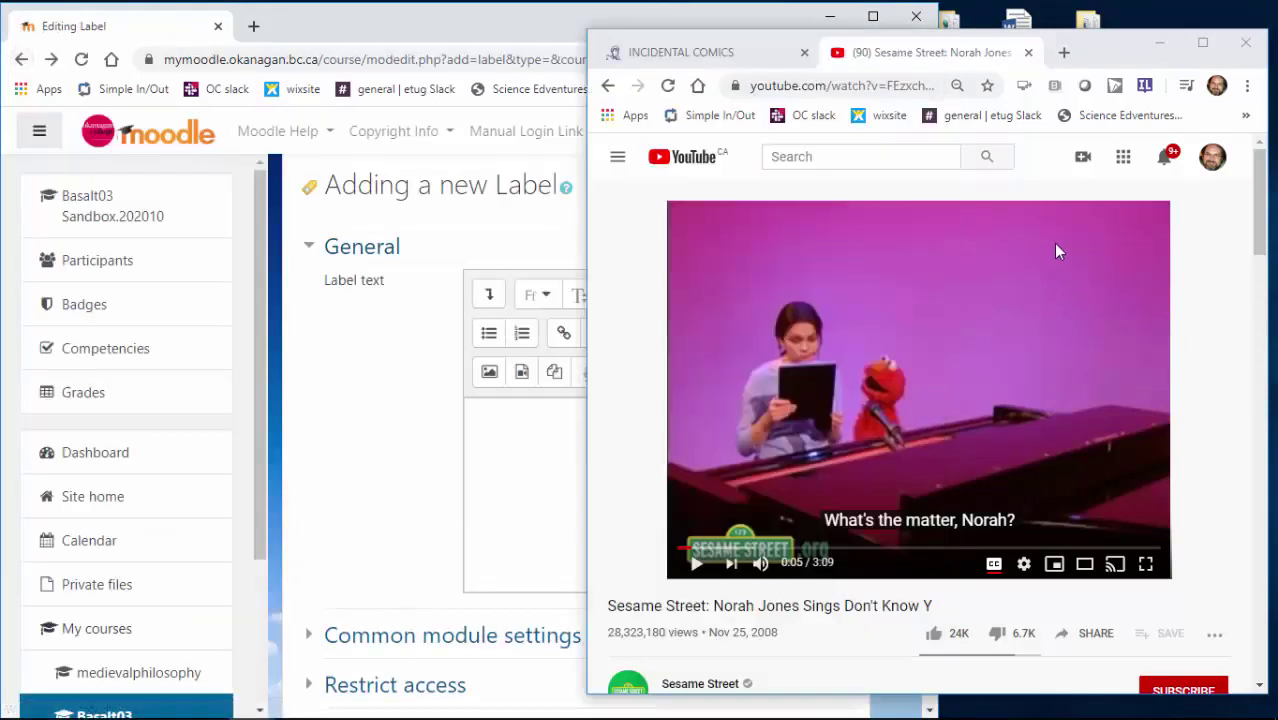
{"action": "left_click", "coordinate": [697, 563]}
{"action": "left_click", "coordinate": [895, 87]}
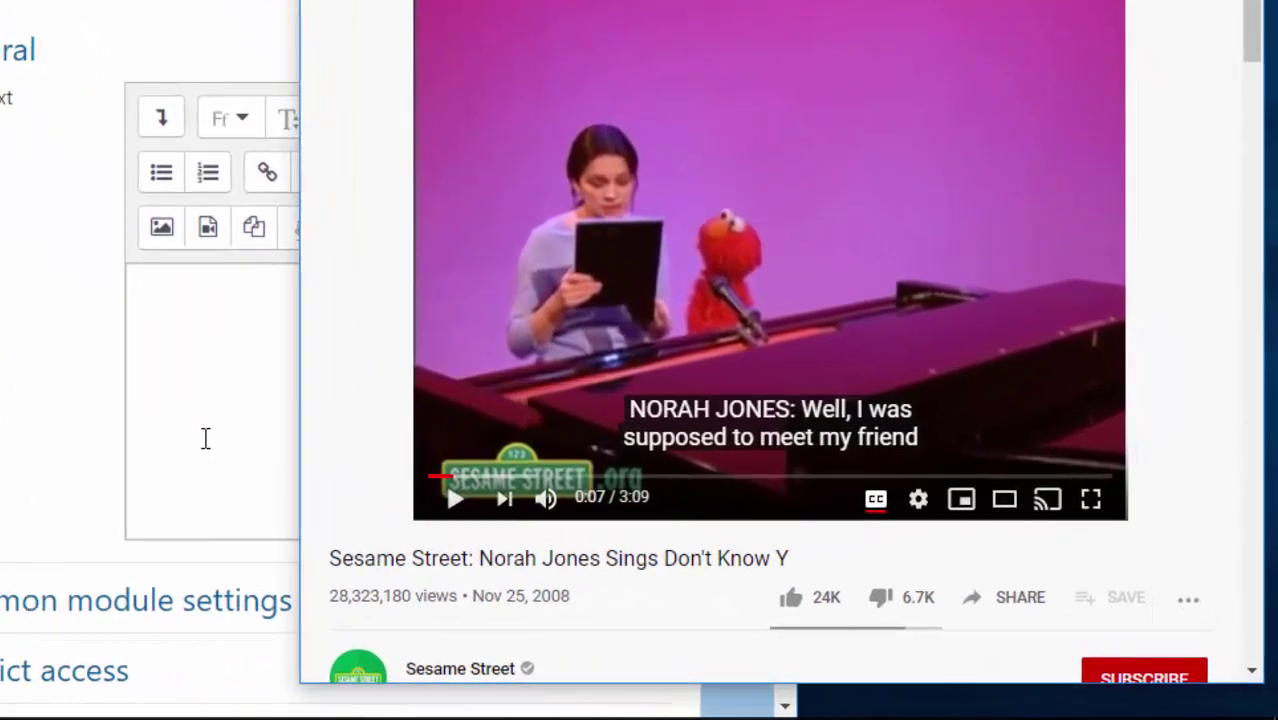
Start inserting media in the label text and search the YouTube videos repository for "norah and elmo".
{"action": "left_click", "coordinate": [518, 516]}
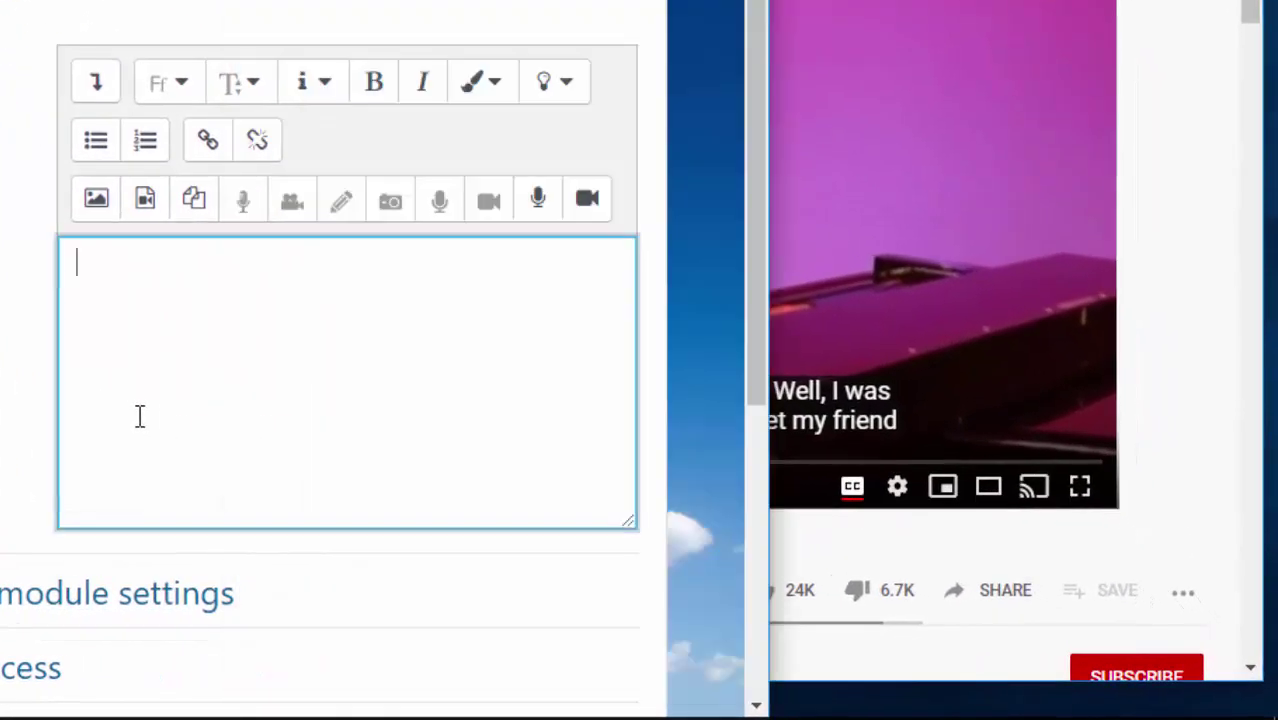
{"action": "left_click", "coordinate": [148, 205]}
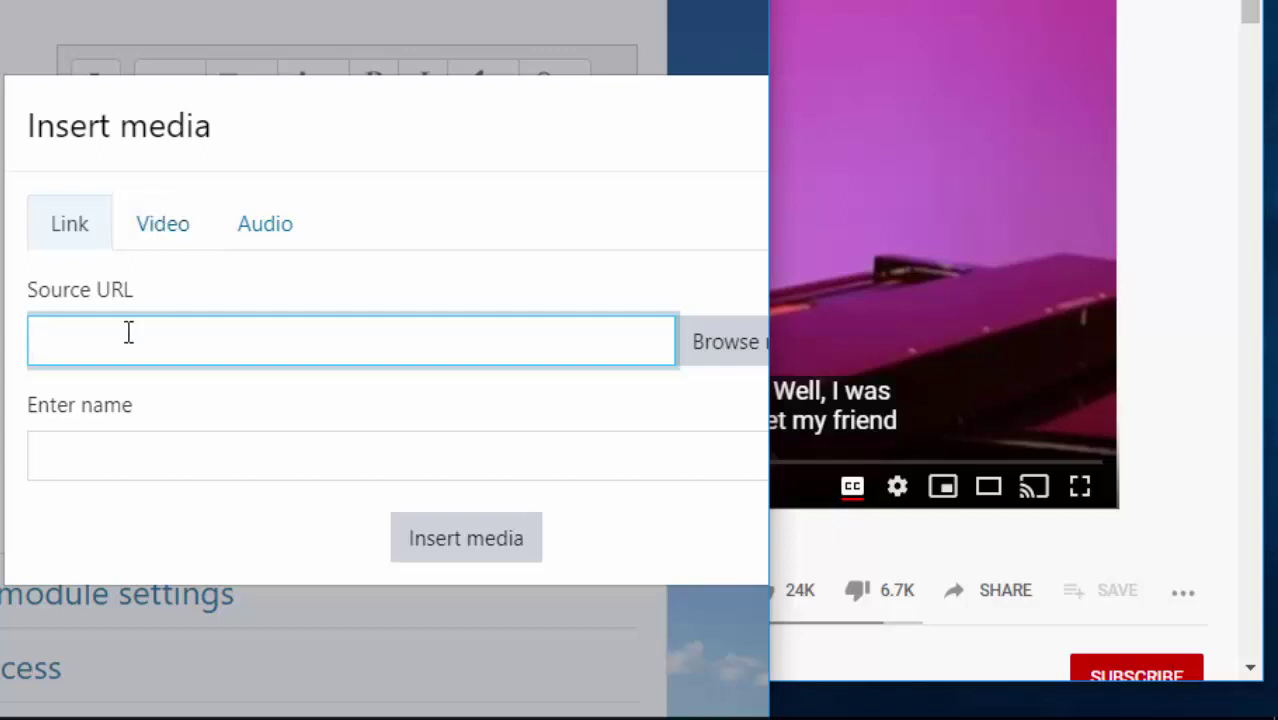
{"action": "left_click", "coordinate": [733, 355]}
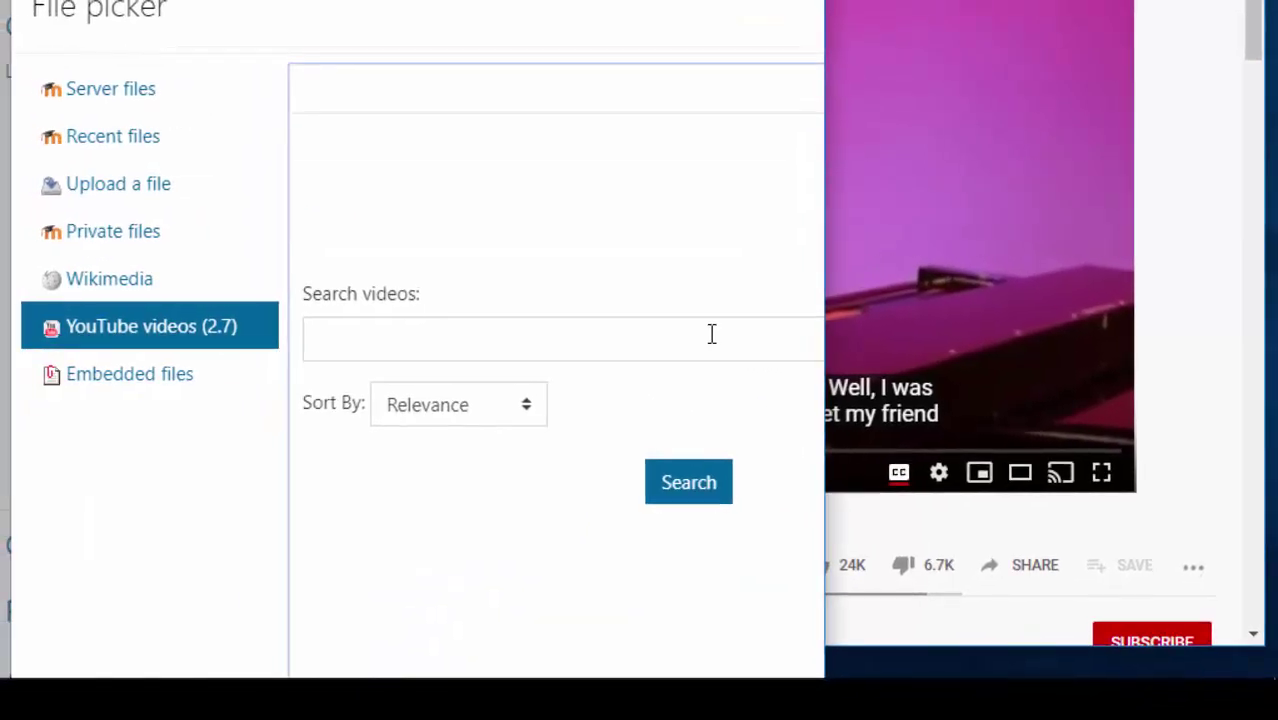
{"action": "left_click", "coordinate": [380, 342]}
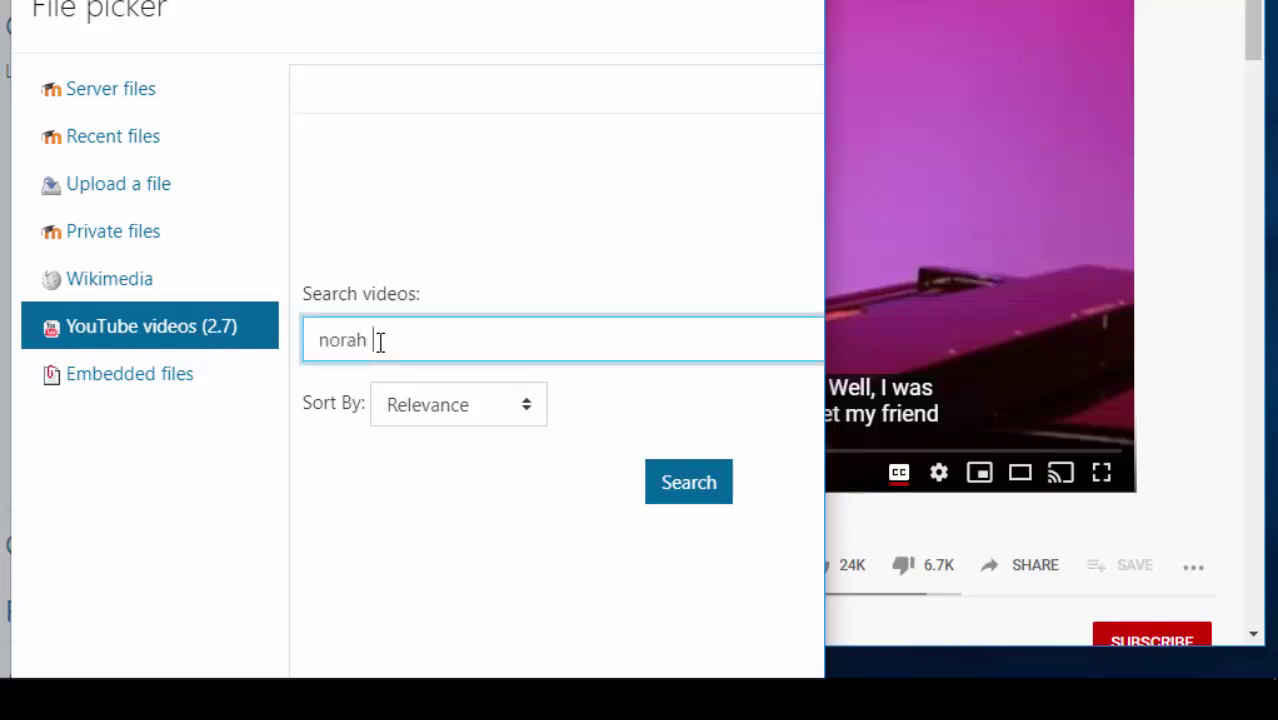
{"action": "type", "text": "norah and elmo"}
{"action": "key", "text": "Return"}
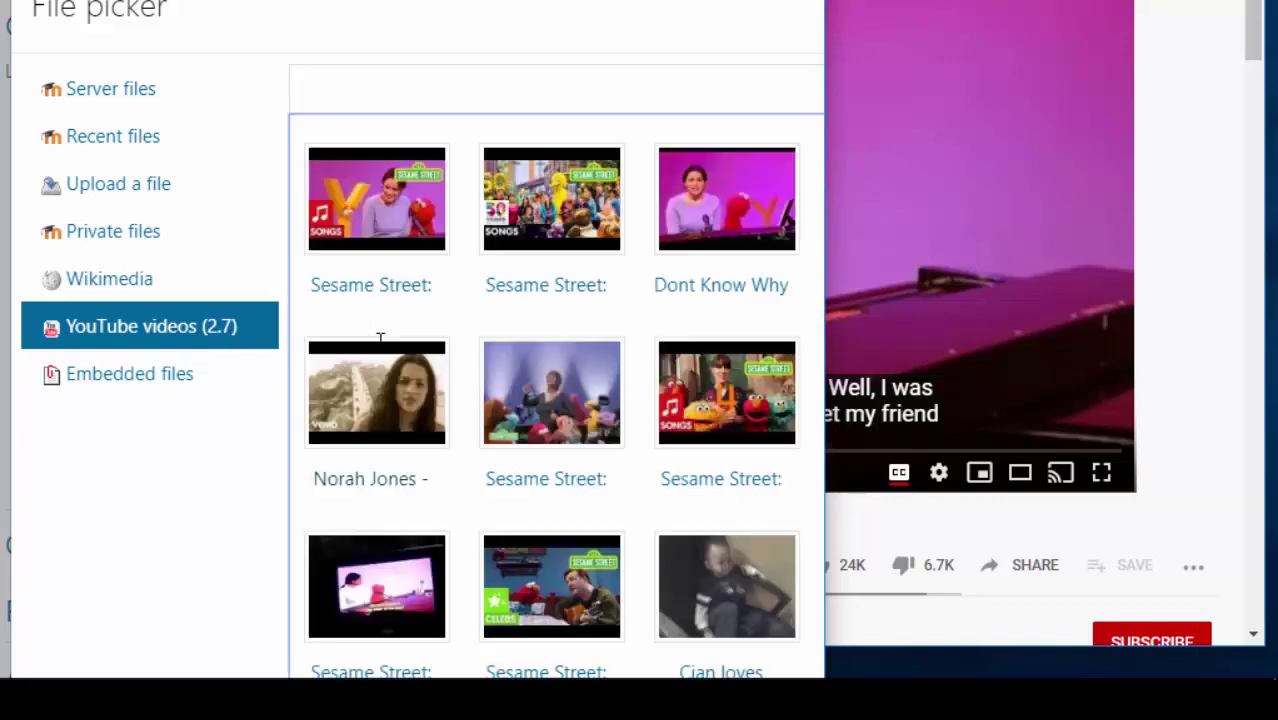
Insert the first Sesame Street result as linked media in the label text and save the label, returning to the course.
{"action": "left_click", "coordinate": [325, 203]}
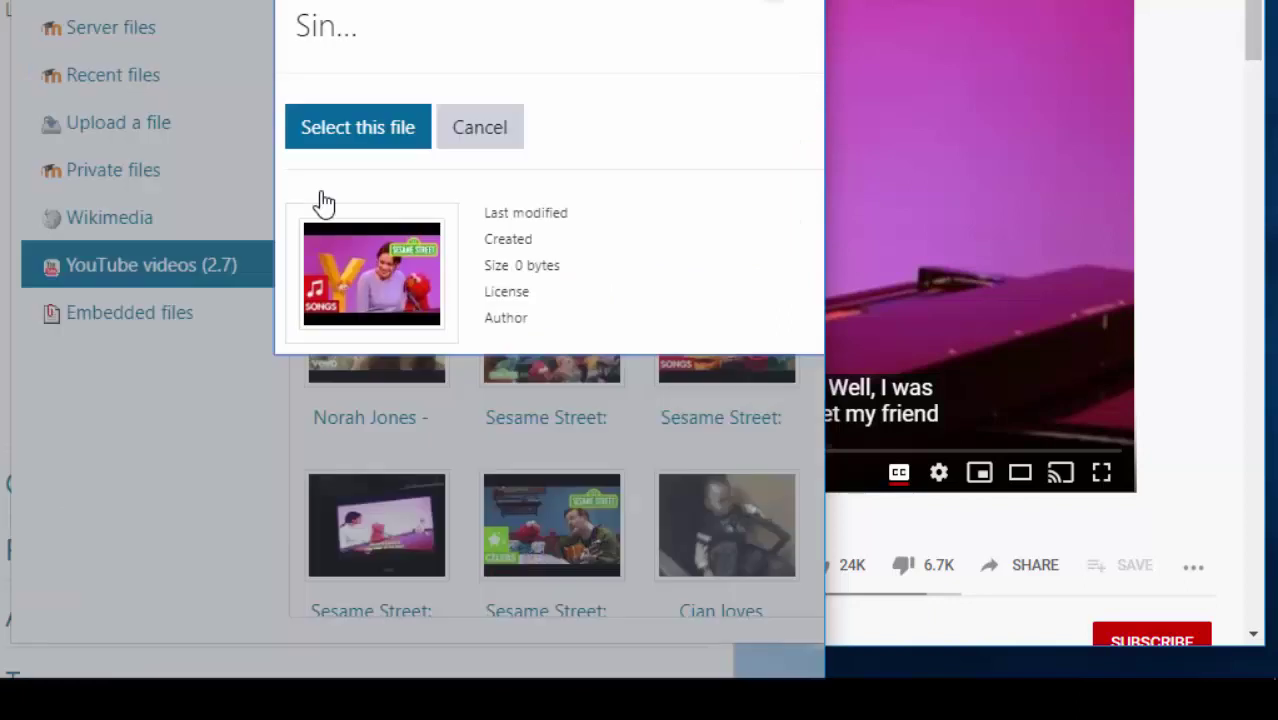
{"action": "left_click", "coordinate": [362, 130]}
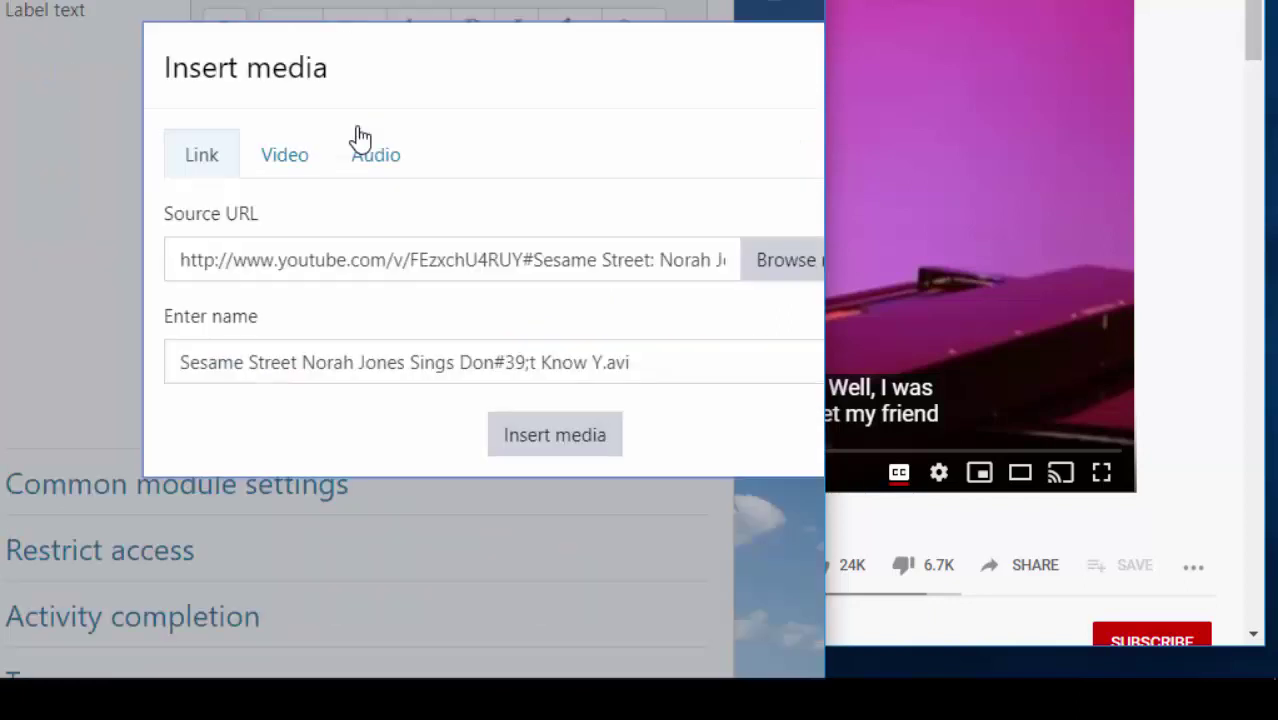
{"action": "left_click", "coordinate": [531, 440]}
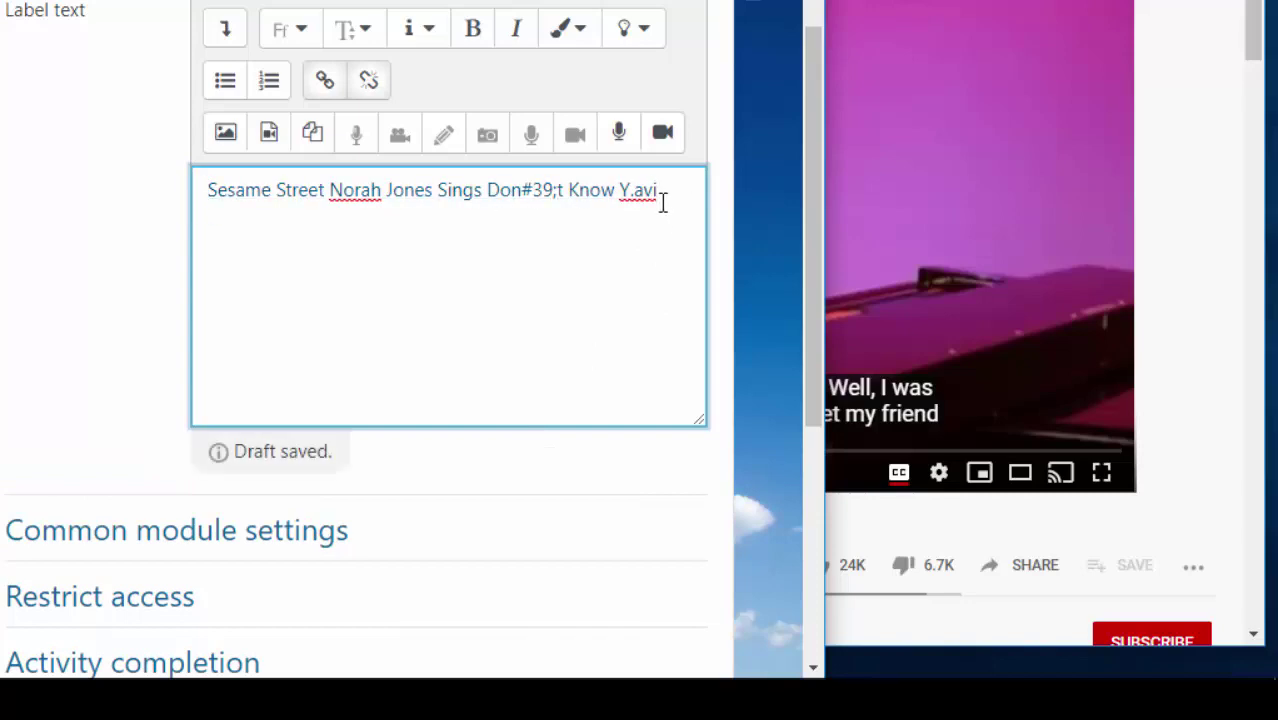
{"action": "scroll", "coordinate": [543, 346], "scroll_direction": "down", "scroll_amount": 5}
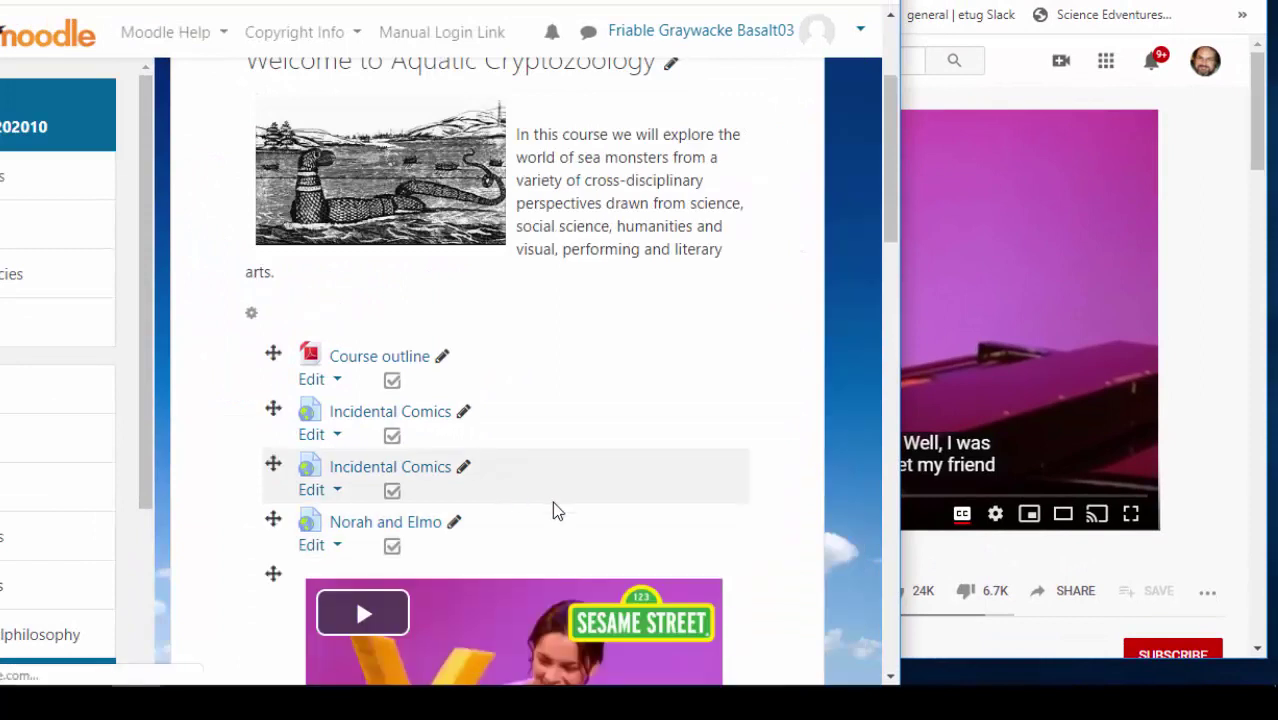
Test the video embedded below the Norah and Elmo link by playing it briefly, and pause it.
{"action": "scroll", "coordinate": [552, 501], "scroll_direction": "down", "scroll_amount": 3}
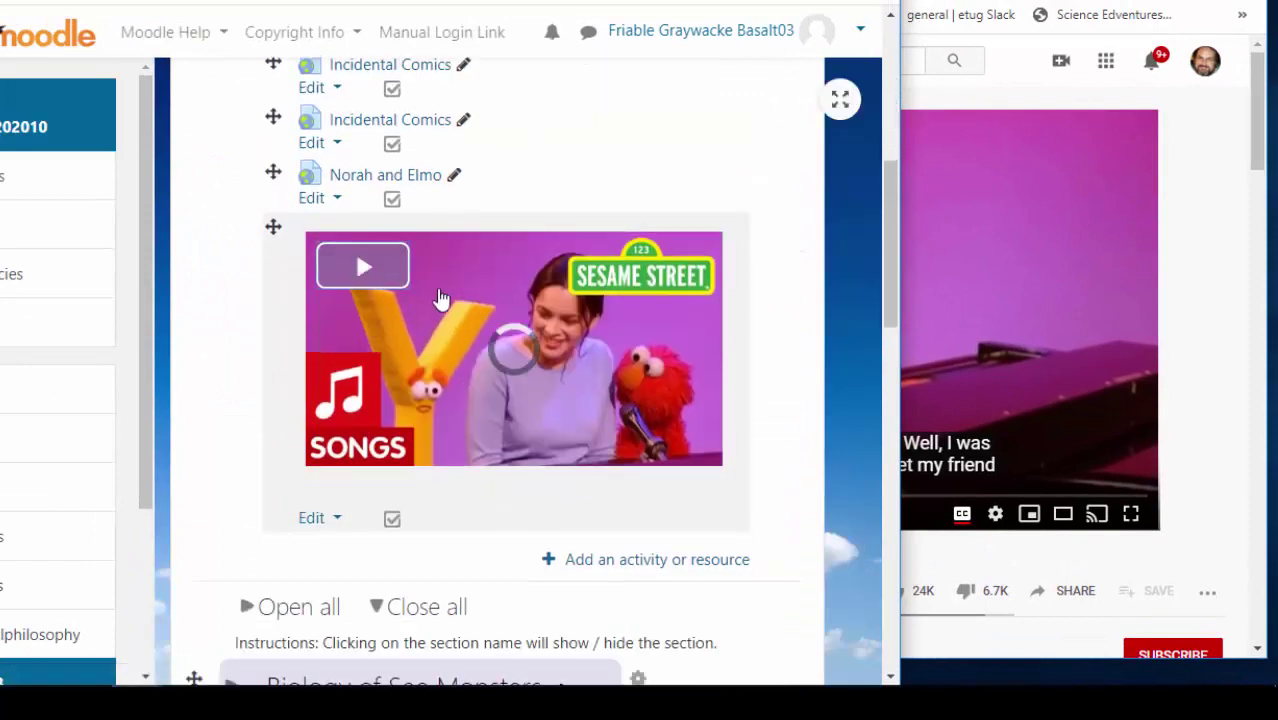
{"action": "left_click", "coordinate": [400, 308]}
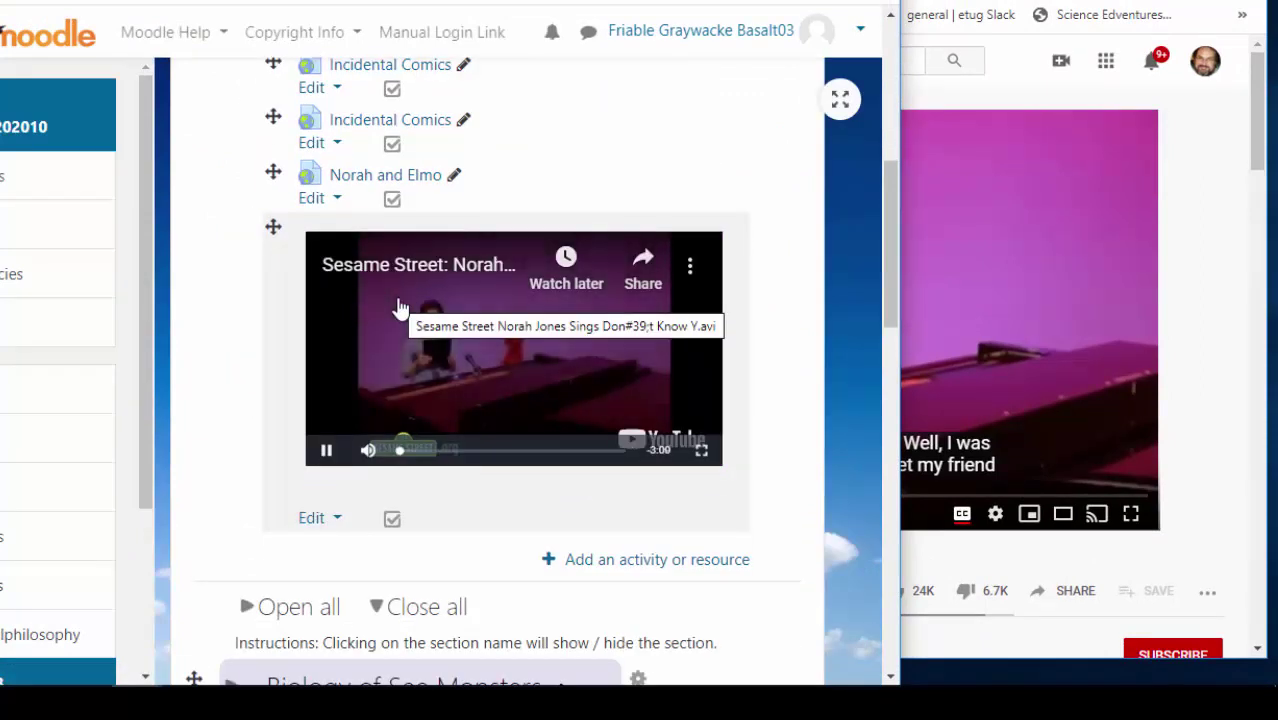
{"action": "left_click", "coordinate": [327, 450]}
Delete the label with the embedded Sesame Street video from the course's welcome section.
{"action": "left_click_drag", "start_coordinate": [889, 290], "coordinate": [860, 187]}
{"action": "scroll", "coordinate": [858, 234], "scroll_direction": "down", "scroll_amount": 5}
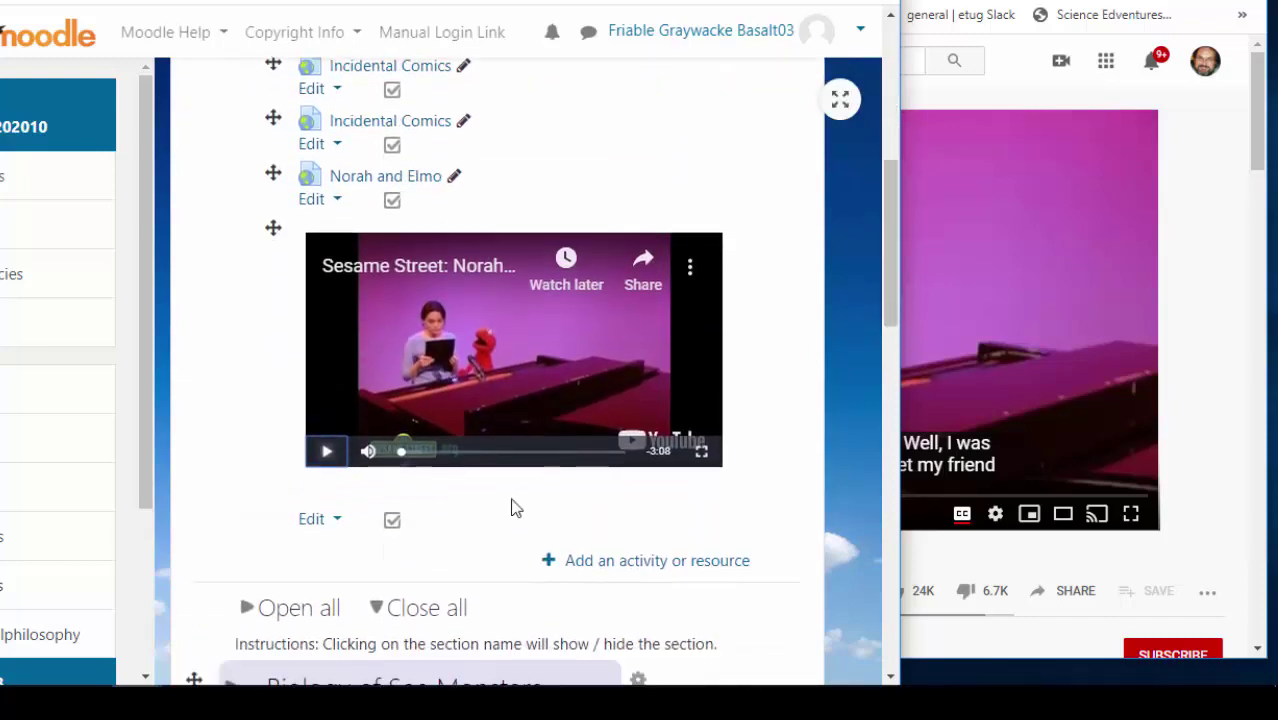
{"action": "left_click", "coordinate": [326, 520]}
{"action": "scroll", "coordinate": [313, 522], "scroll_direction": "down", "scroll_amount": 3}
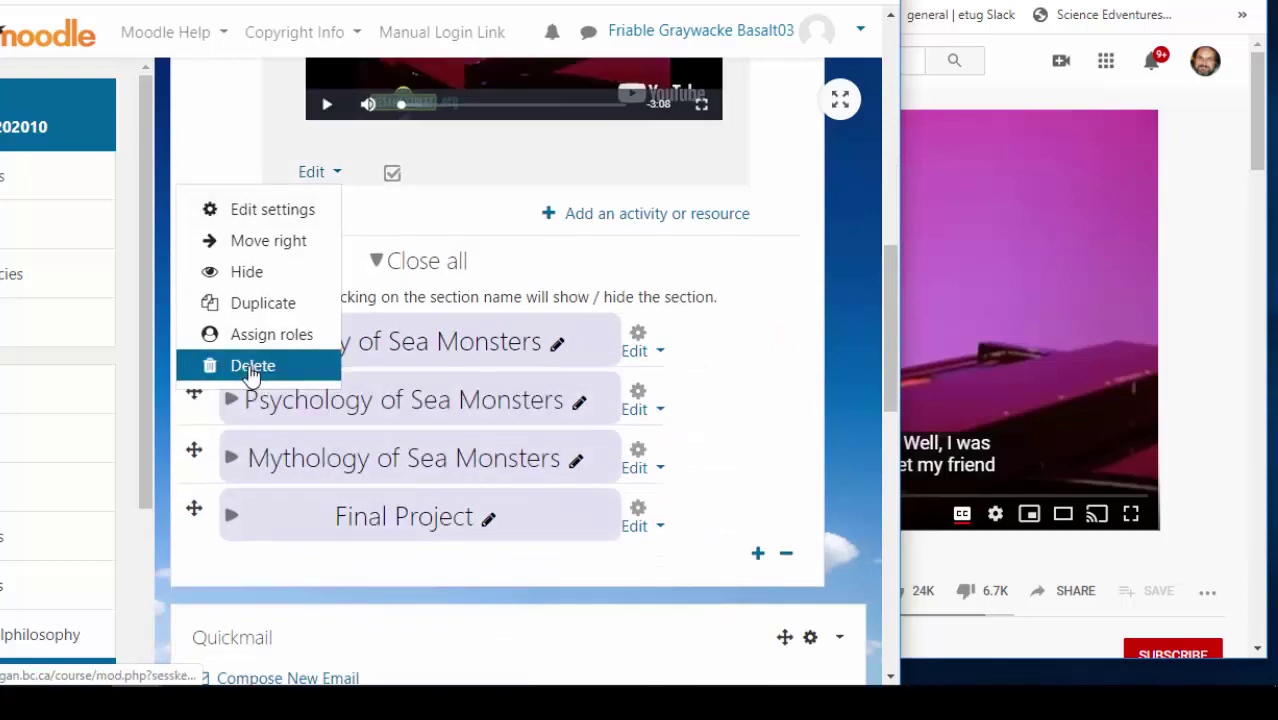
{"action": "left_click", "coordinate": [252, 366]}
{"action": "left_click", "coordinate": [610, 518]}
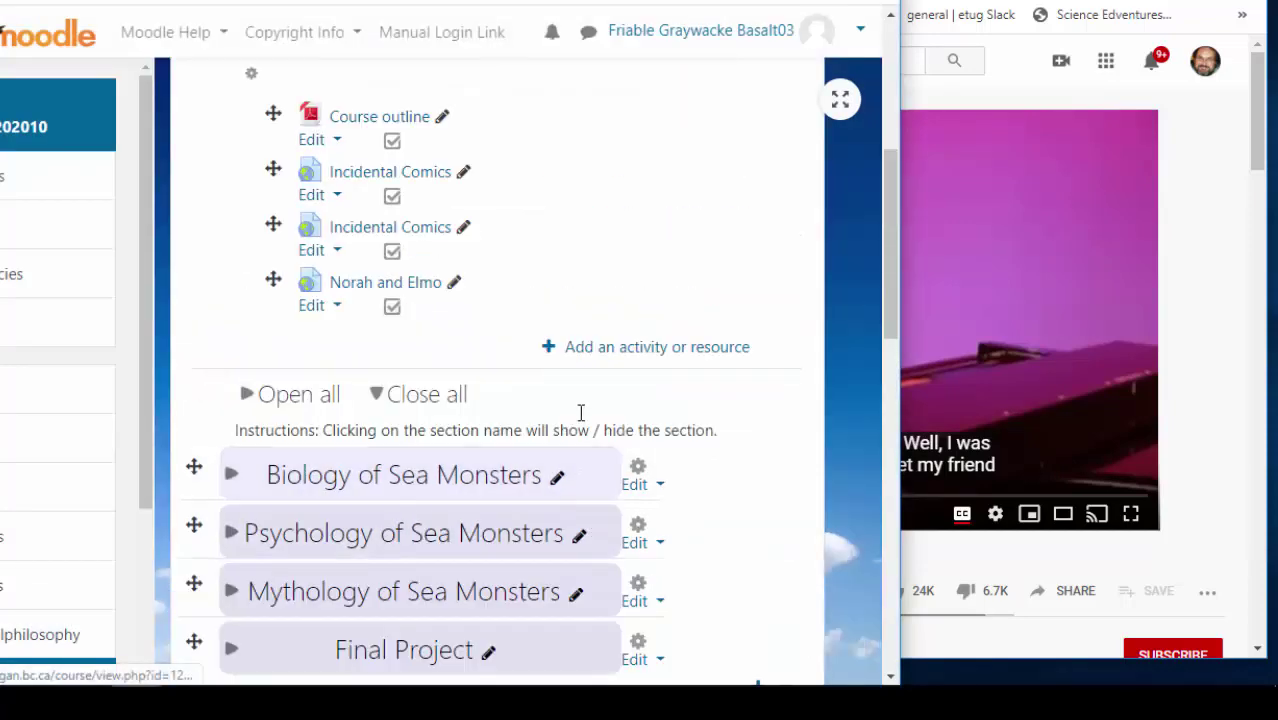
Add a Page resource to the course's welcome section and name it Norah and Elmo.
{"action": "left_click", "coordinate": [621, 350]}
{"action": "left_click_drag", "start_coordinate": [634, 321], "coordinate": [630, 676]}
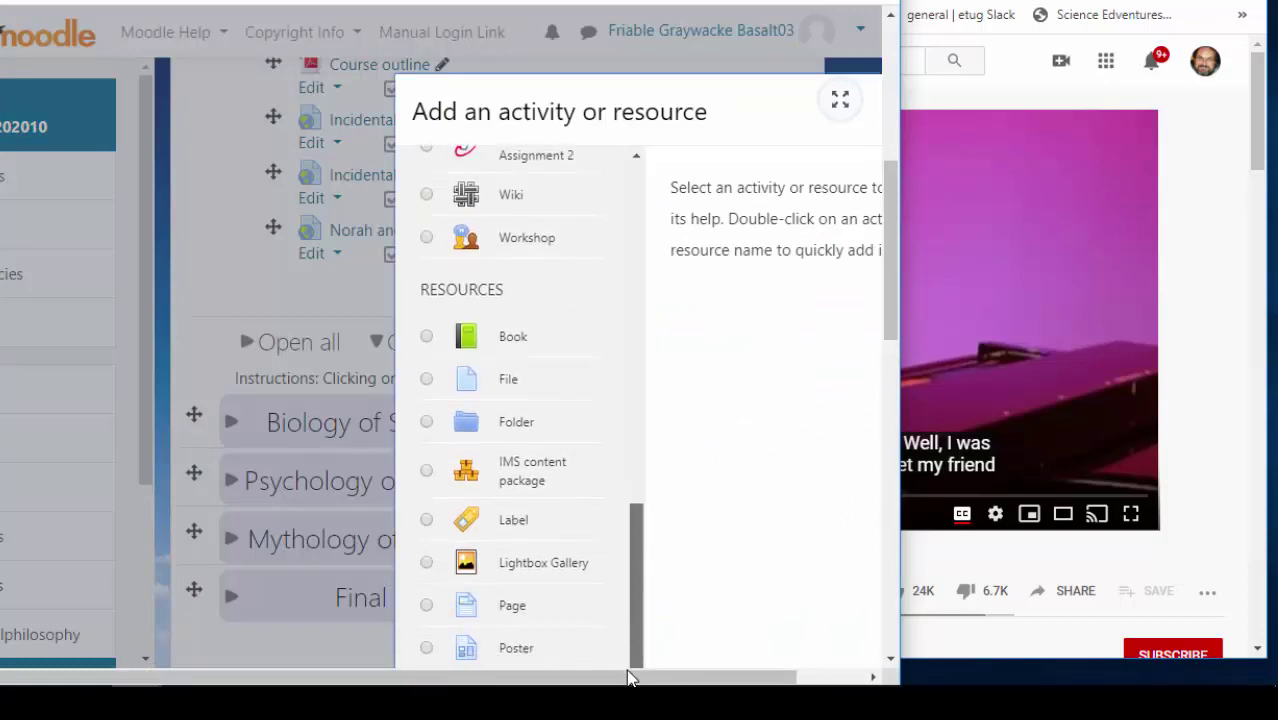
{"action": "left_click", "coordinate": [505, 610]}
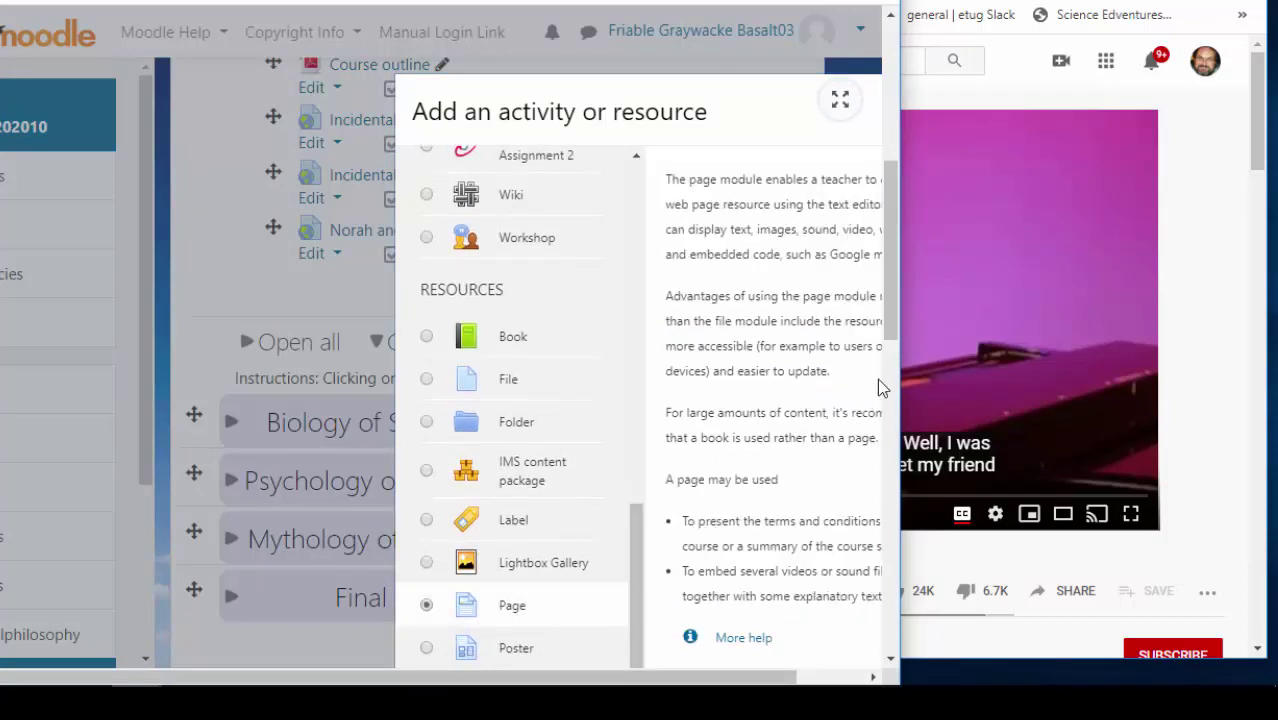
{"action": "left_click_drag", "start_coordinate": [884, 337], "coordinate": [900, 408]}
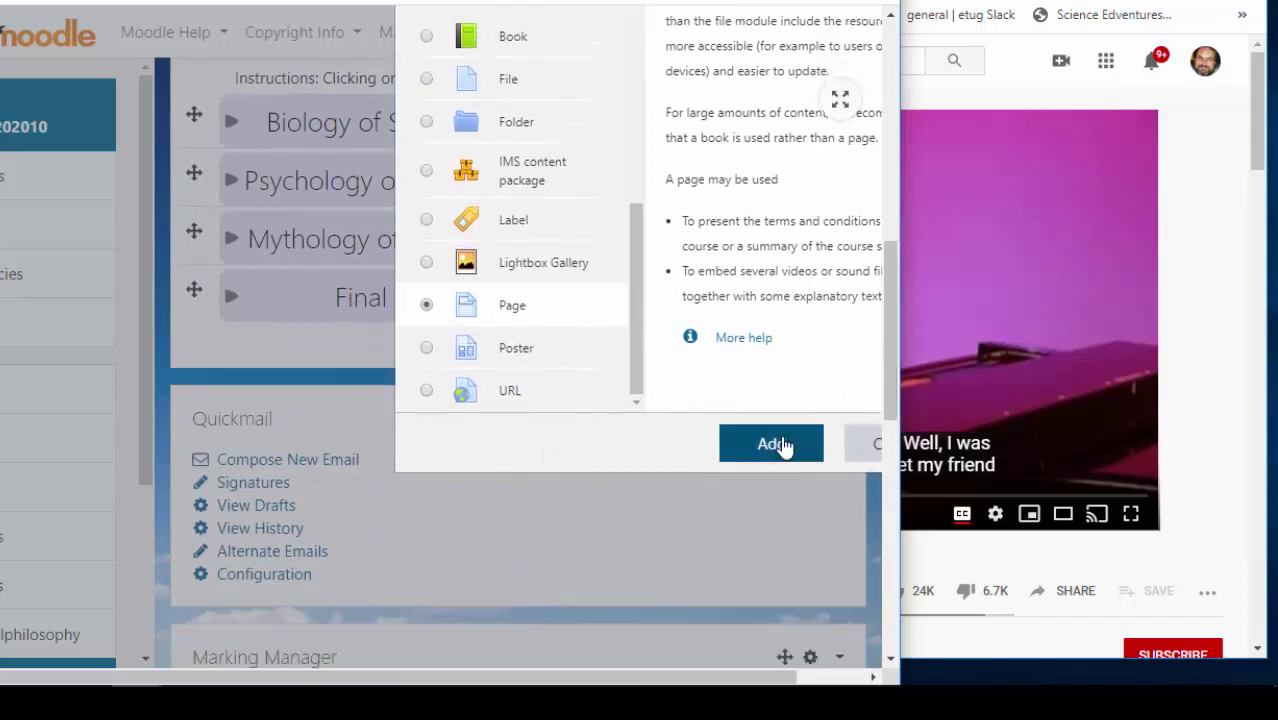
{"action": "left_click", "coordinate": [782, 444]}
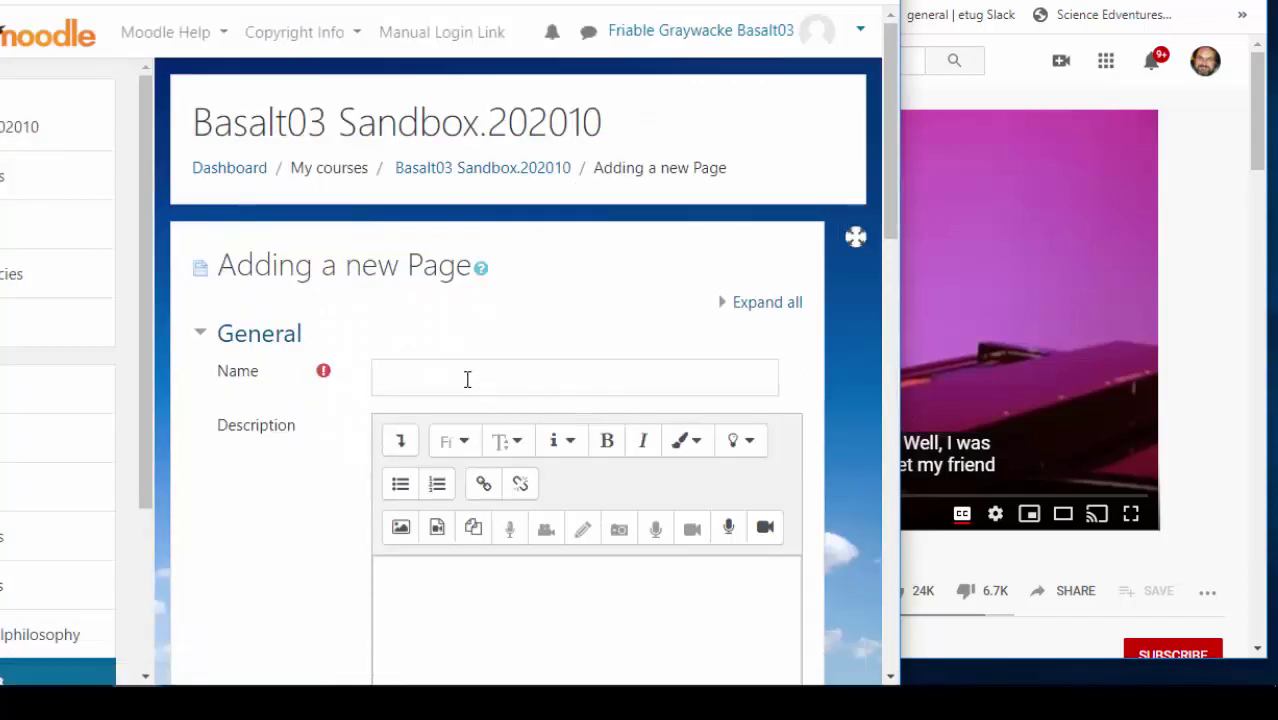
{"action": "left_click", "coordinate": [467, 378]}
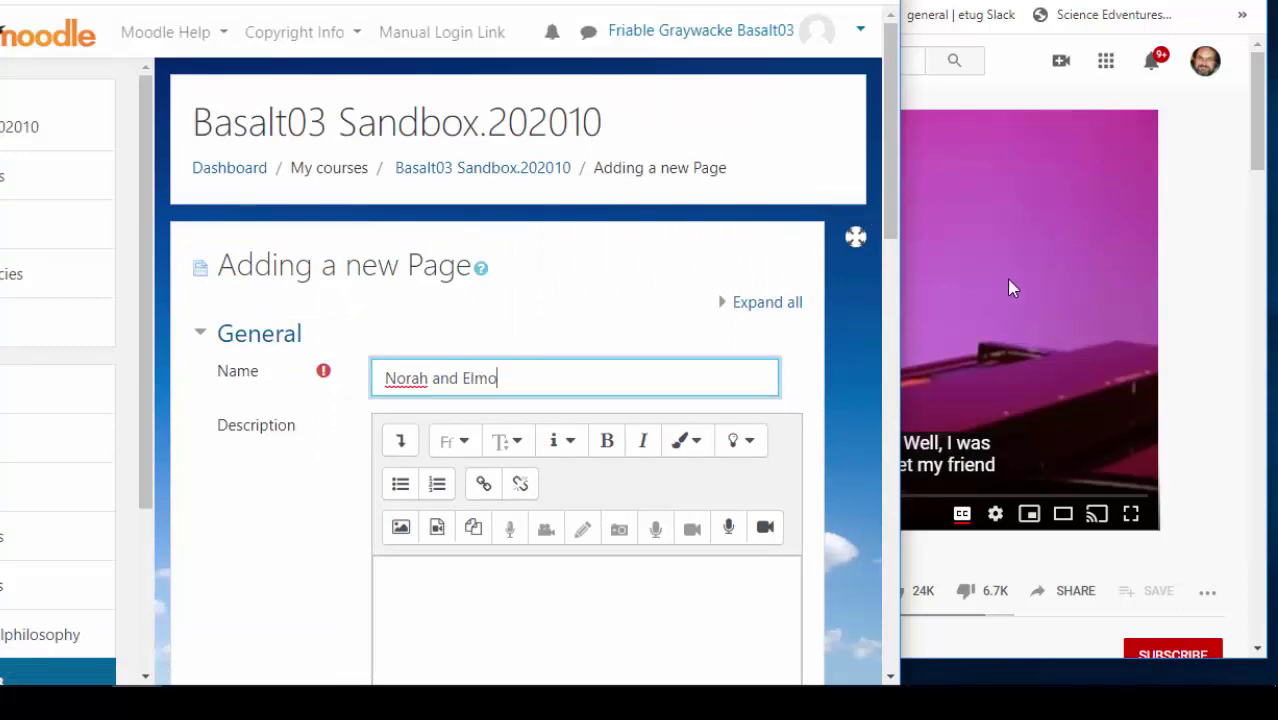
Switch to YouTube, pause the Sesame Street video and copy its embed code from the sharing options.
{"action": "scroll", "coordinate": [648, 471], "scroll_direction": "down", "scroll_amount": 2}
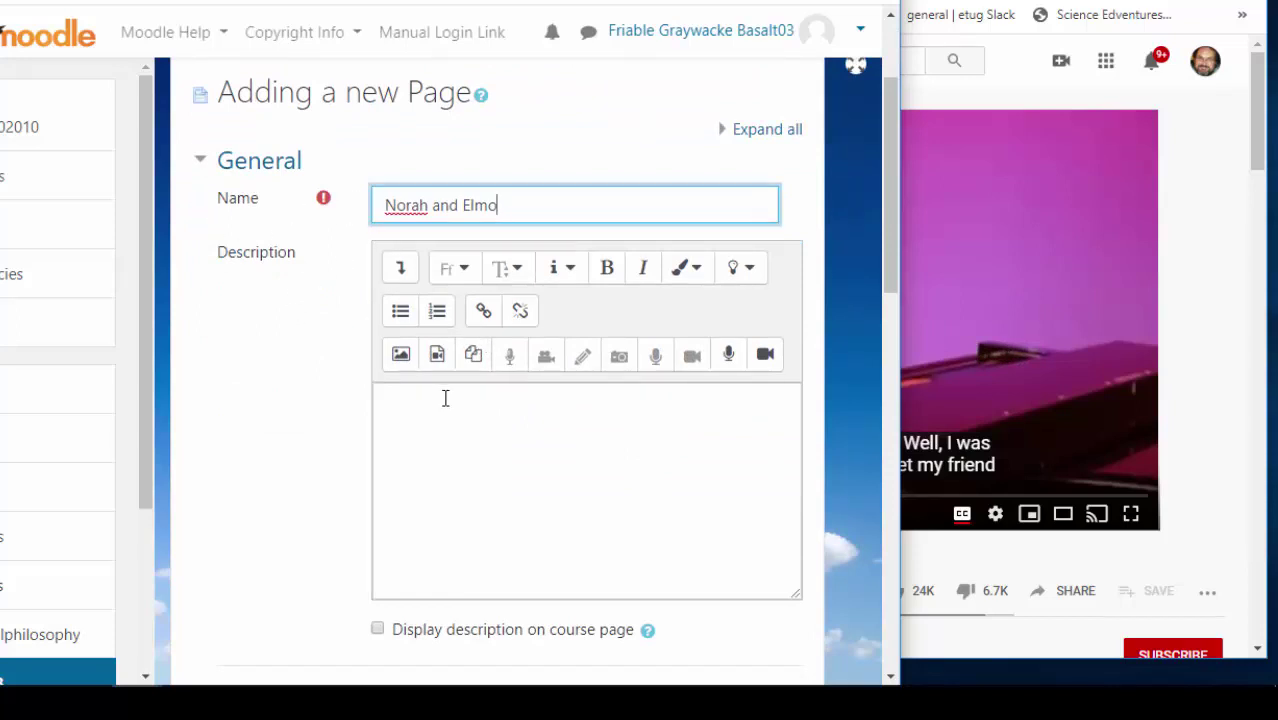
{"action": "scroll", "coordinate": [445, 398], "scroll_direction": "down", "scroll_amount": 6}
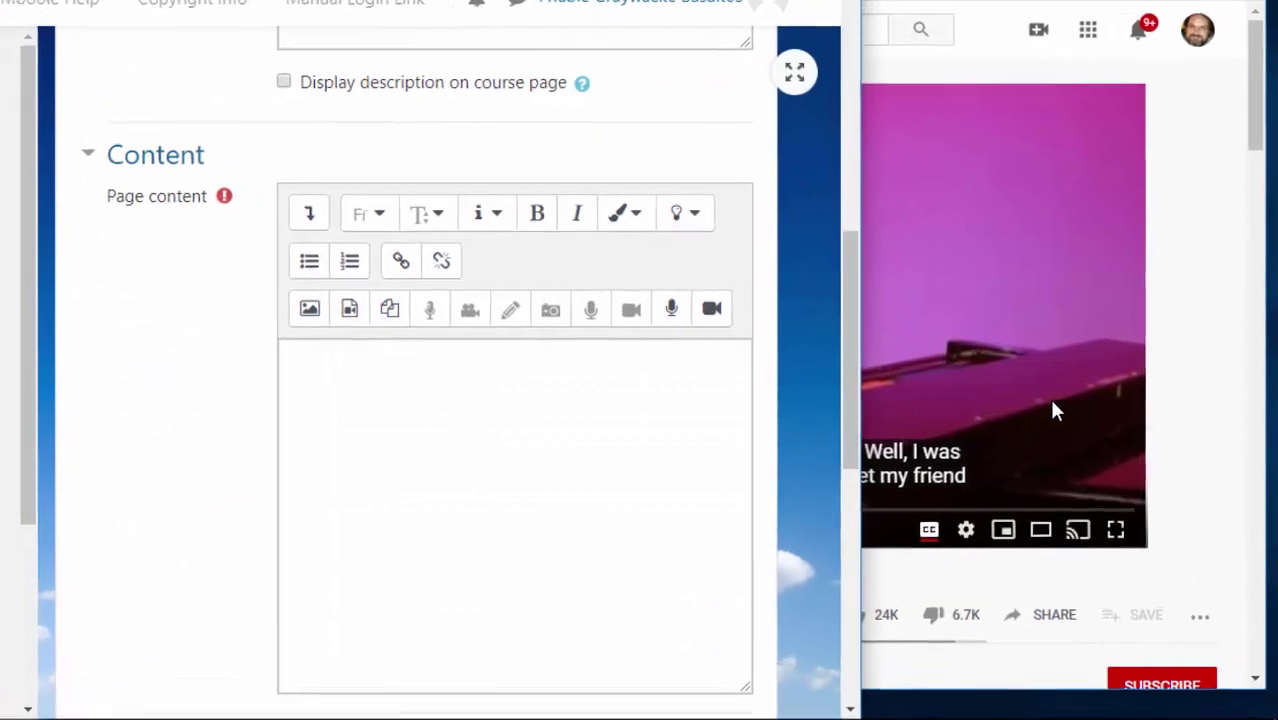
{"action": "left_click", "coordinate": [1079, 405]}
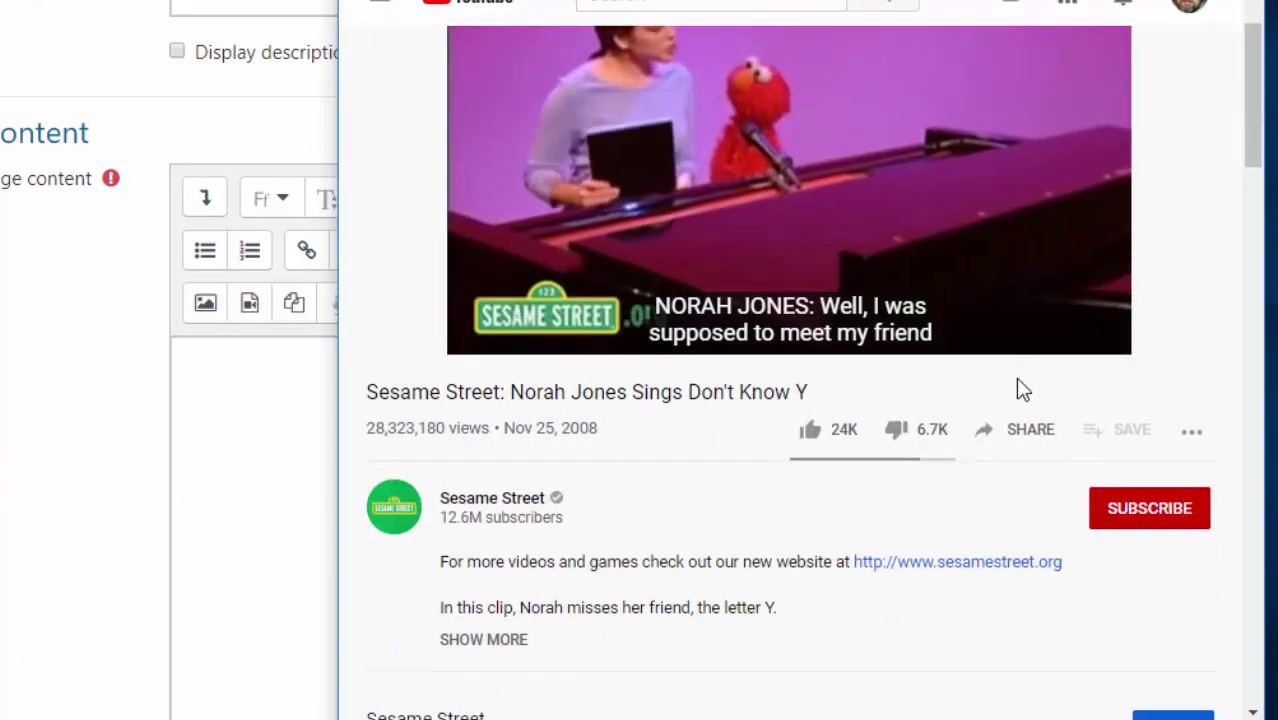
{"action": "left_click", "coordinate": [487, 334]}
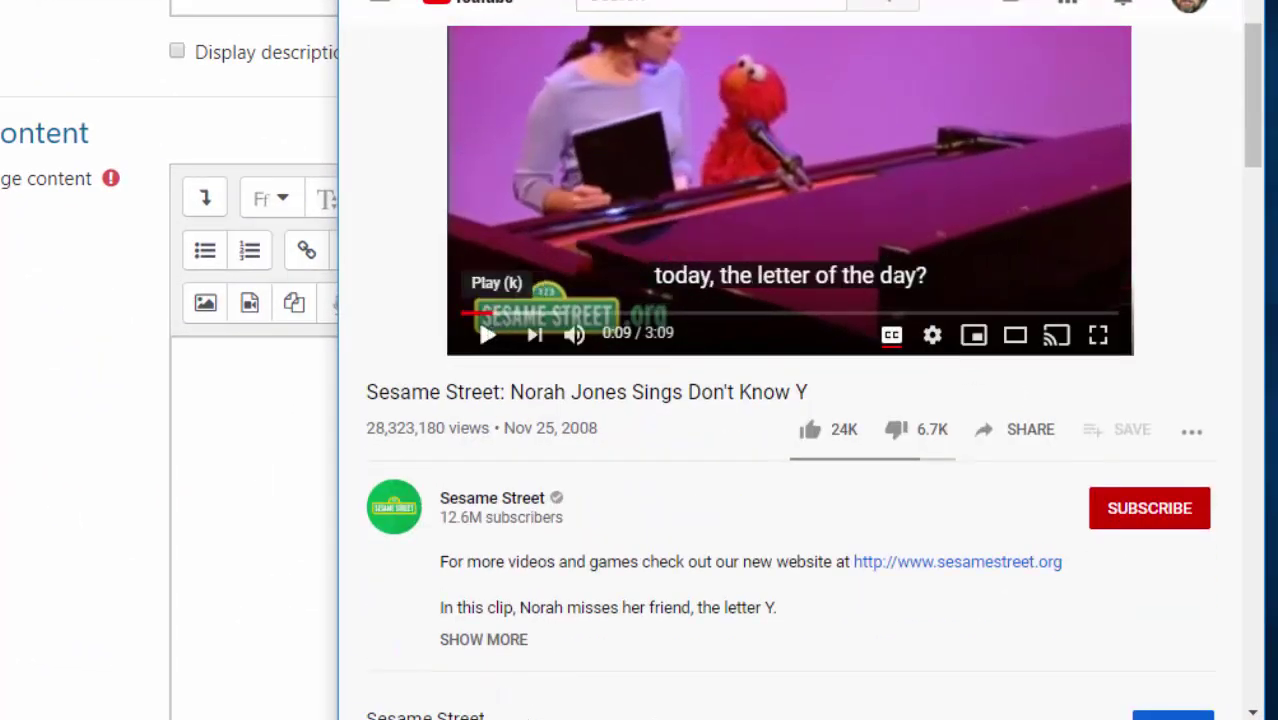
{"action": "left_click", "coordinate": [1040, 432]}
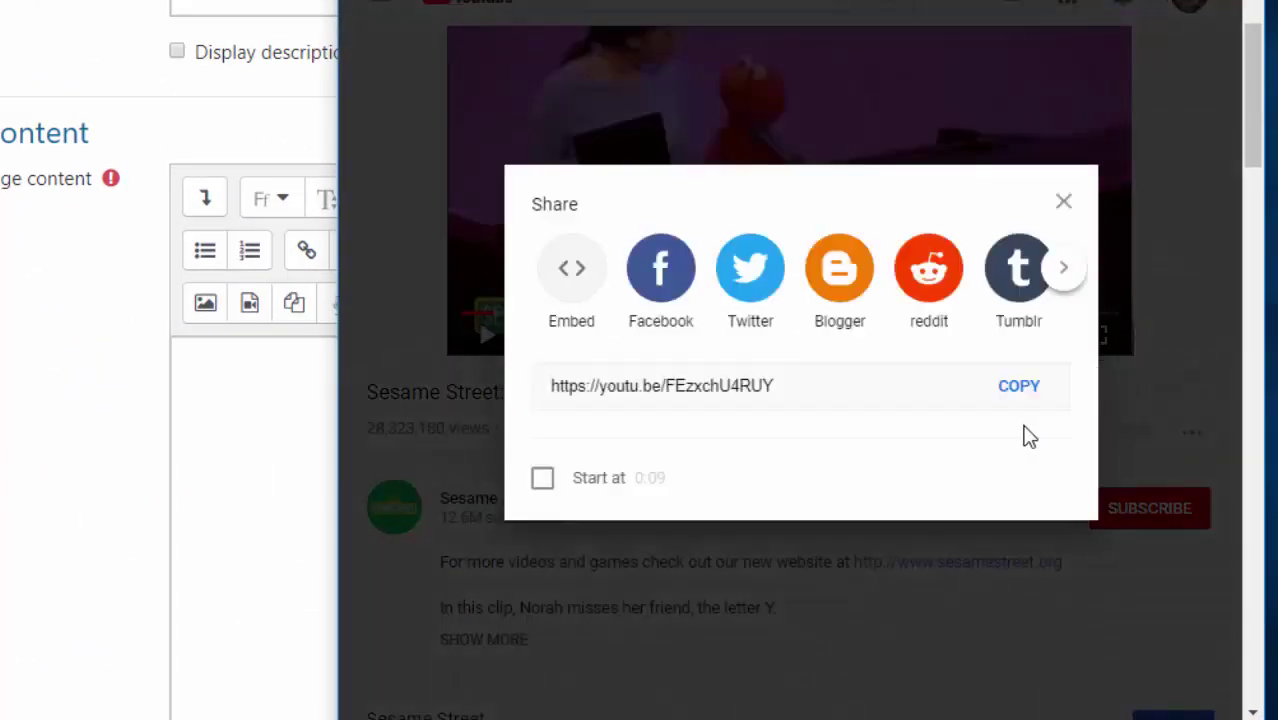
{"action": "left_click", "coordinate": [578, 286]}
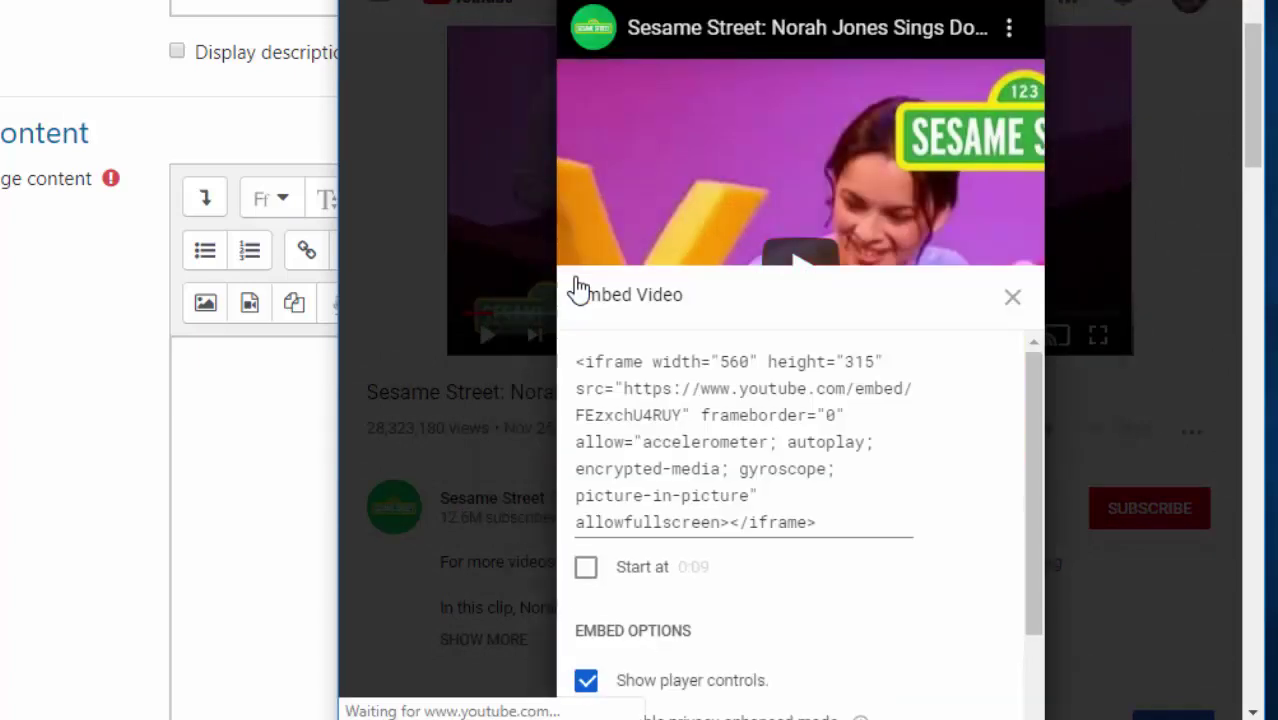
{"action": "left_click_drag", "start_coordinate": [822, 520], "coordinate": [541, 363]}
{"action": "left_click", "coordinate": [541, 363]}
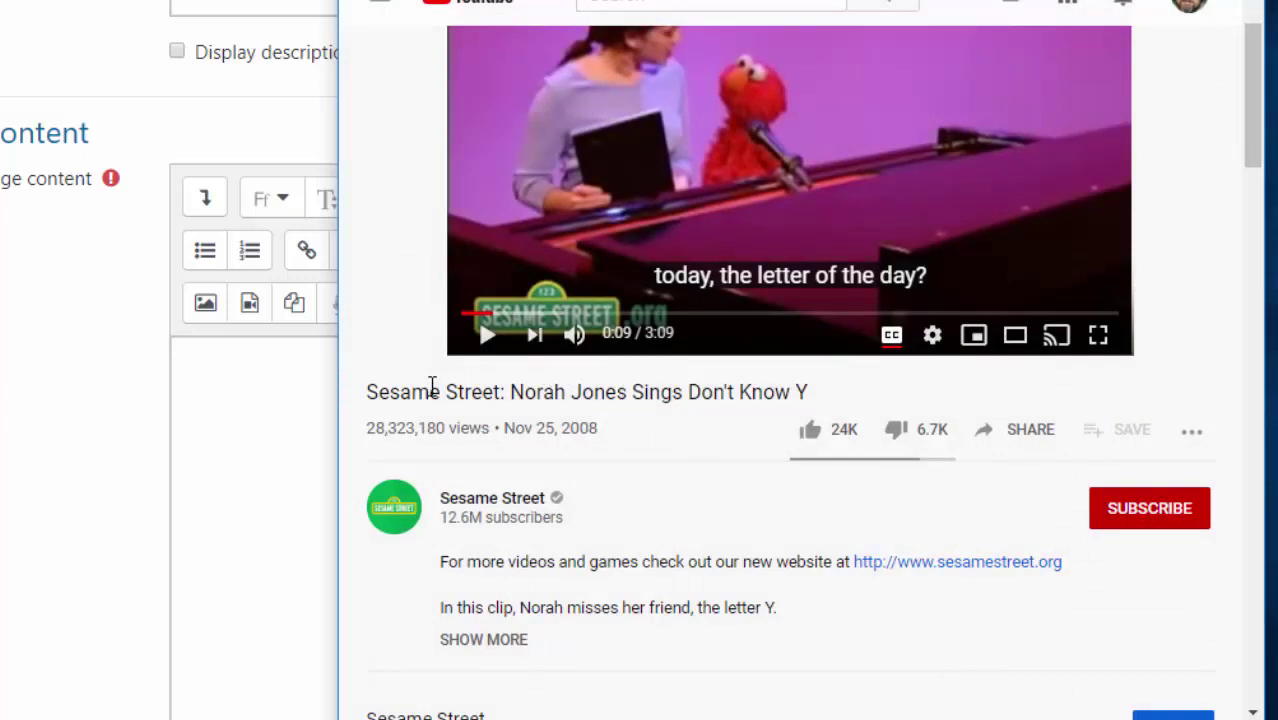
Show the HTML source view in the page content editor of the new Moodle page.
{"action": "left_click", "coordinate": [231, 417]}
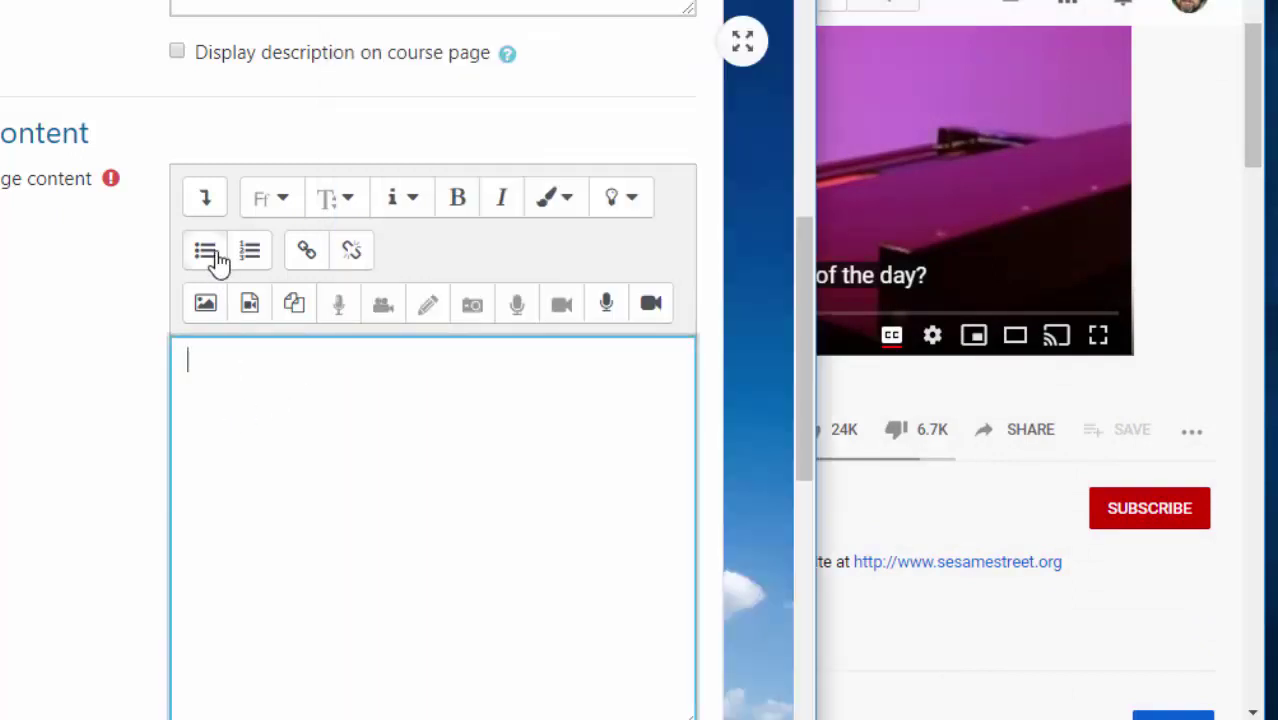
{"action": "left_click", "coordinate": [205, 199]}
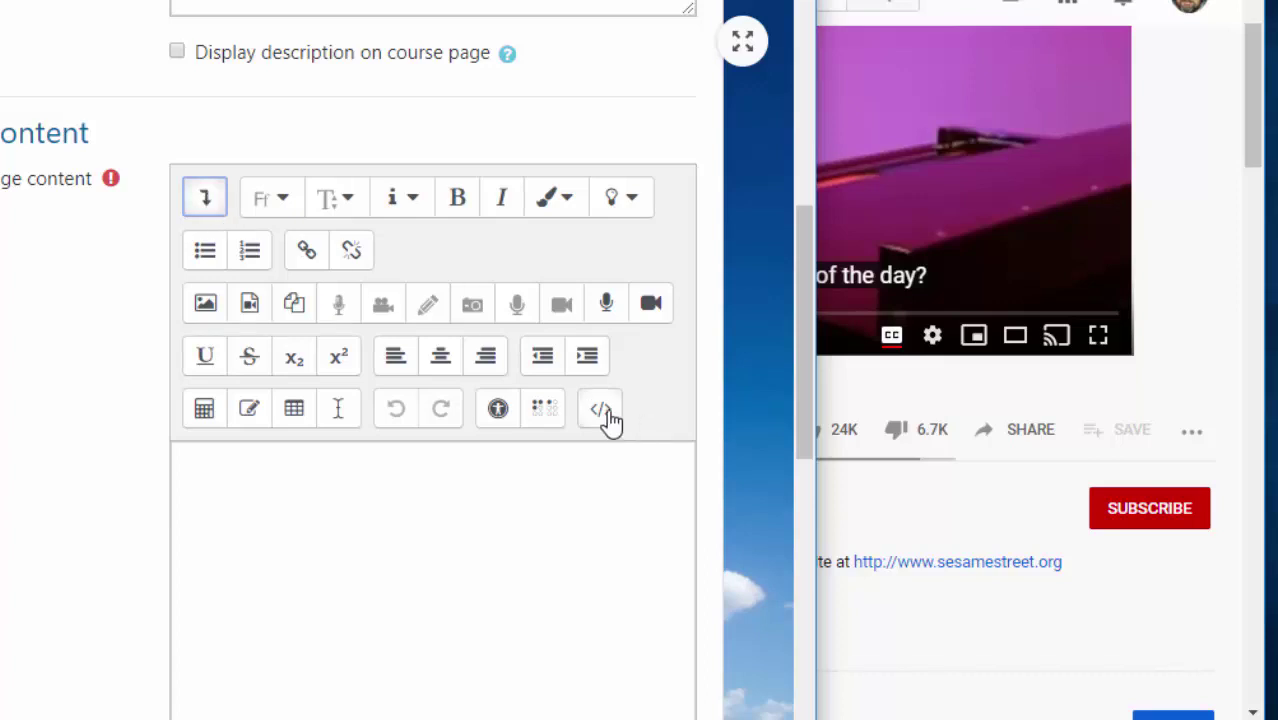
{"action": "left_click", "coordinate": [603, 411]}
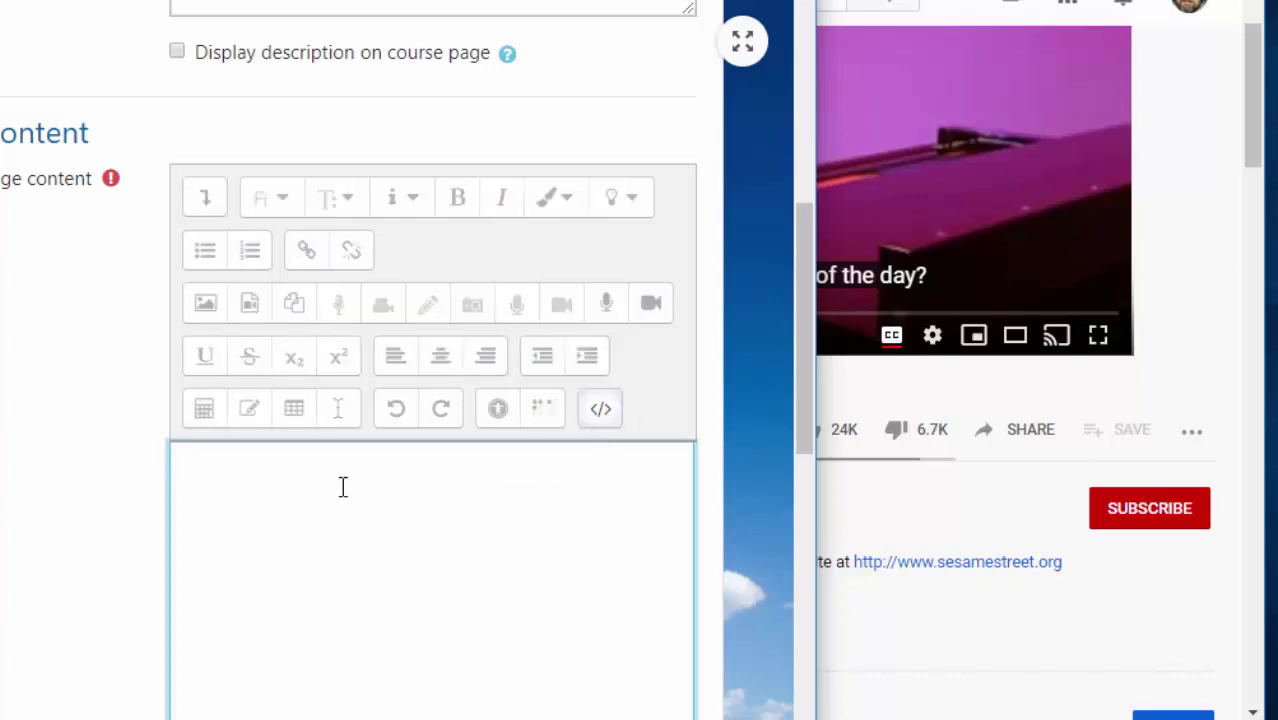
{"action": "type", "text": "https://www.youtube.com/watch?v=FEzxchU4RUY"}
{"action": "left_click_drag", "start_coordinate": [624, 464], "coordinate": [193, 478]}
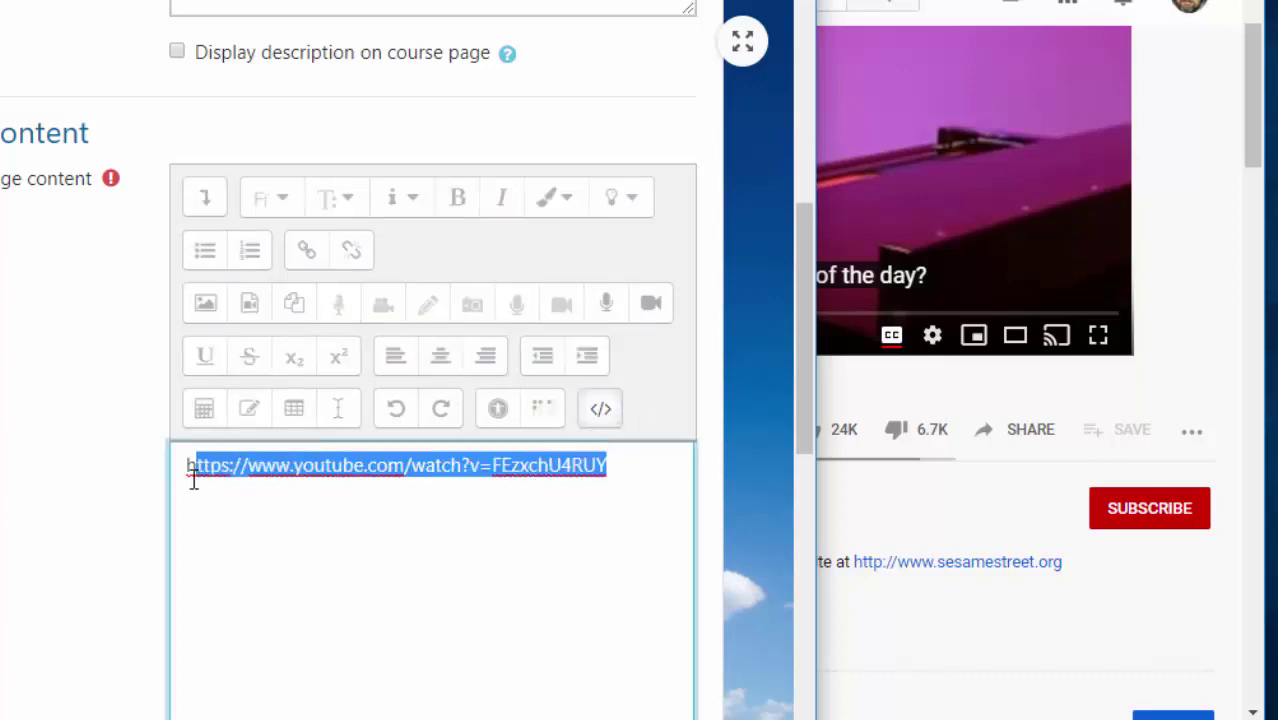
{"action": "key", "text": "ctrl+x"}
Return to YouTube and copy the Sesame Street video's full iframe embed code from the sharing options.
{"action": "left_click", "coordinate": [895, 530]}
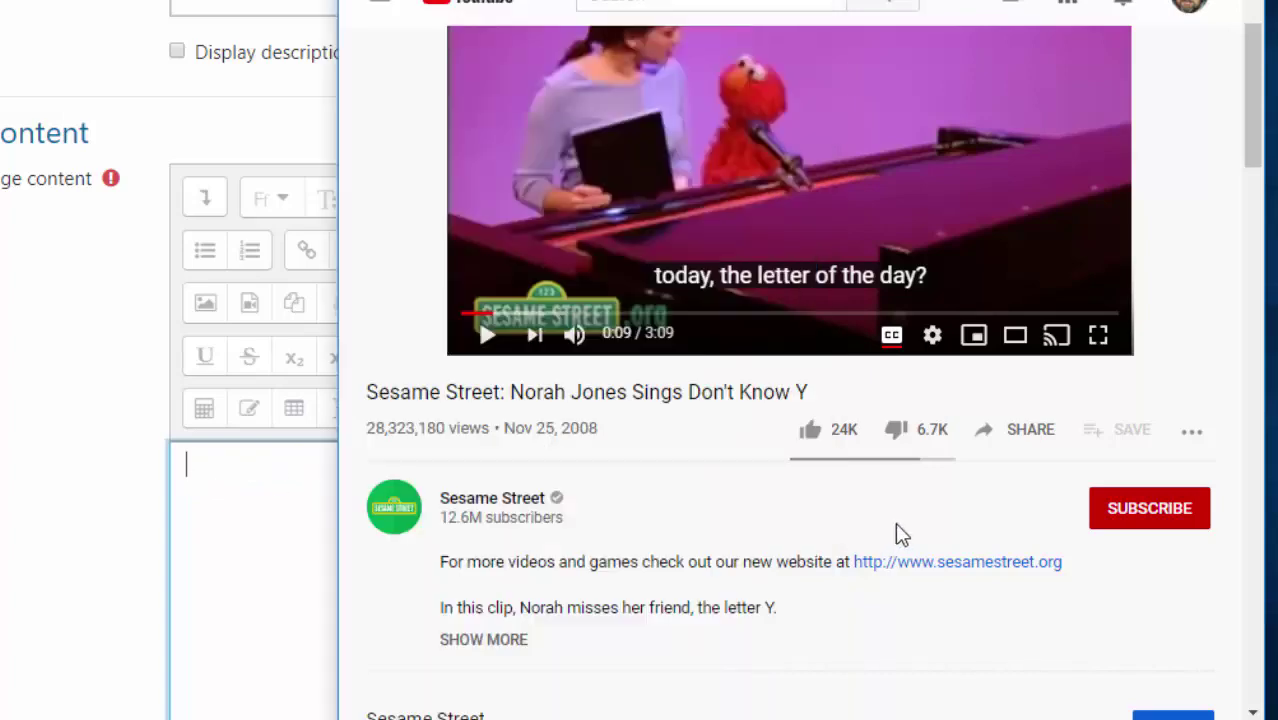
{"action": "left_click", "coordinate": [1013, 432]}
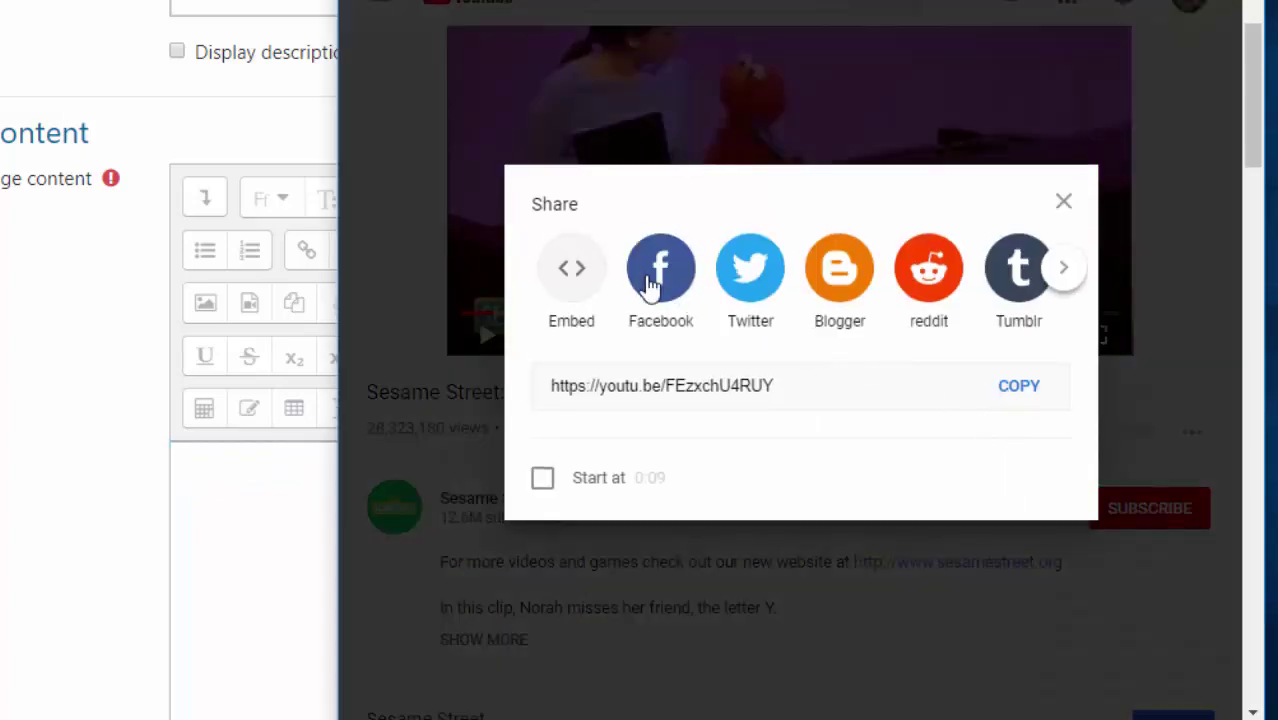
{"action": "left_click", "coordinate": [563, 272]}
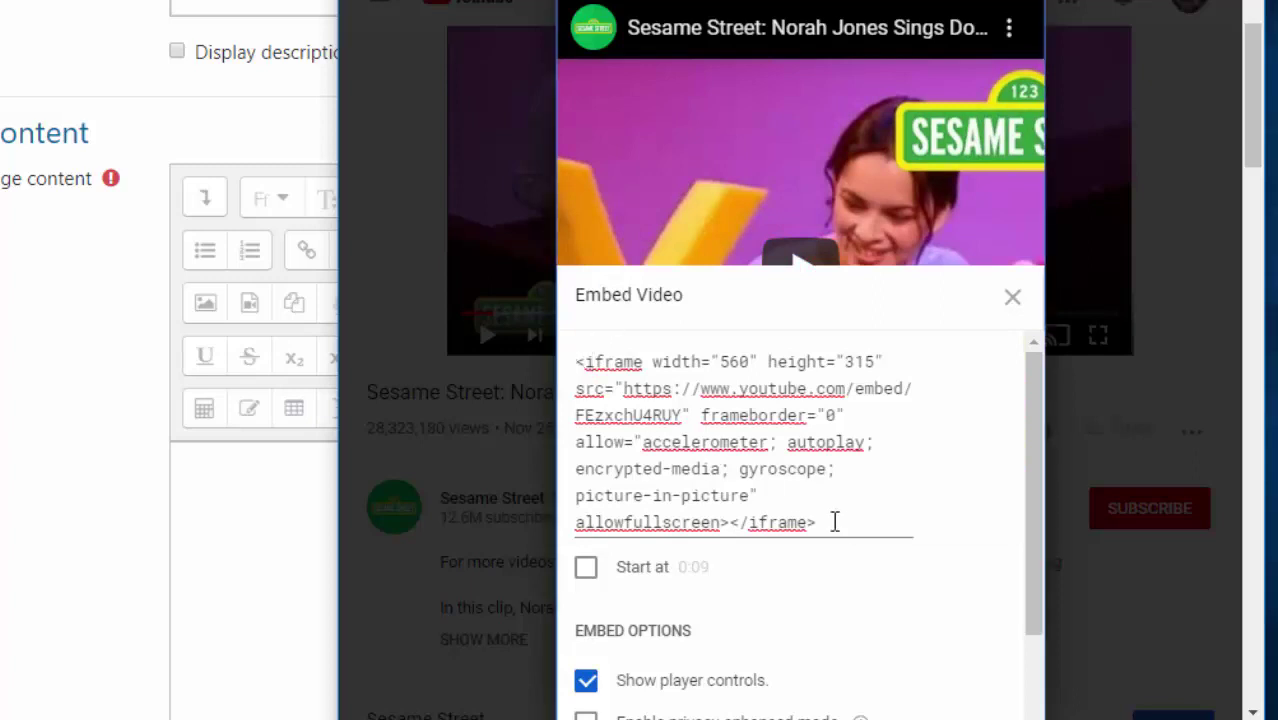
{"action": "left_click_drag", "start_coordinate": [834, 522], "coordinate": [566, 365]}
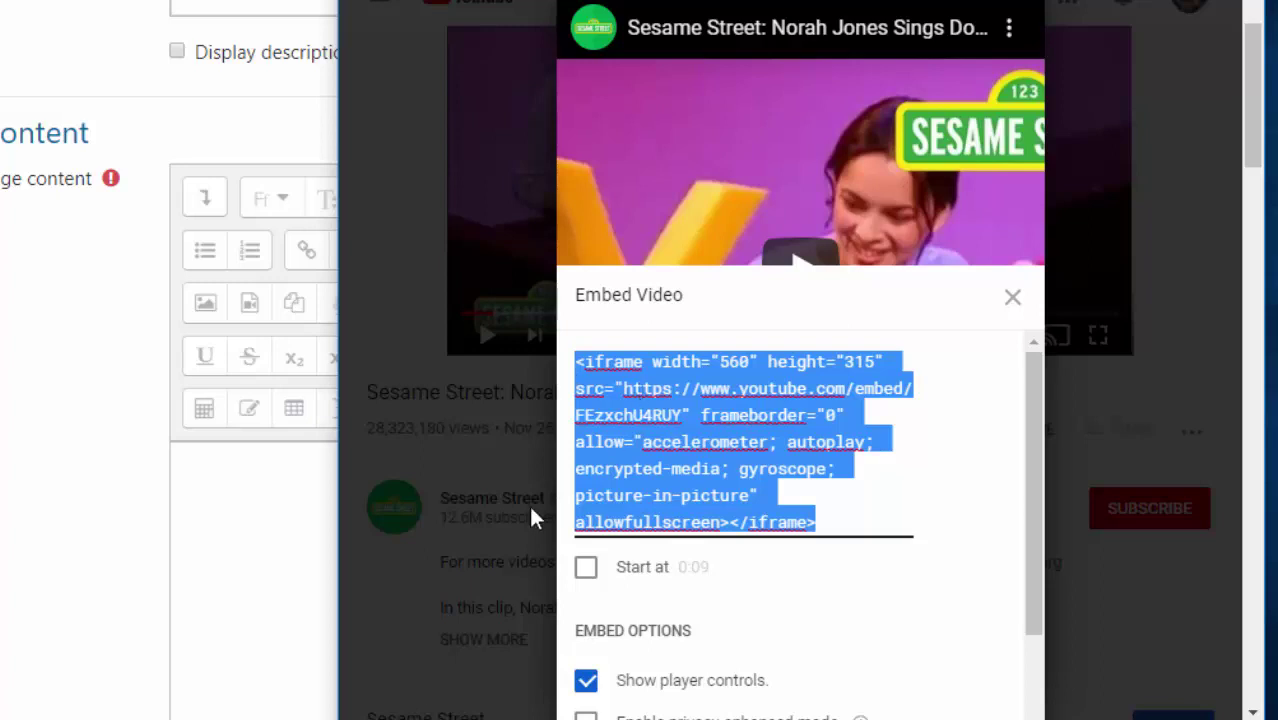
Switch to Moodle, paste the iframe embed code into the page content's HTML source, and save, returning to the course.
{"action": "key", "text": "alt+Tab"}
{"action": "left_click", "coordinate": [254, 528]}
{"action": "key", "text": "ctrl+v"}
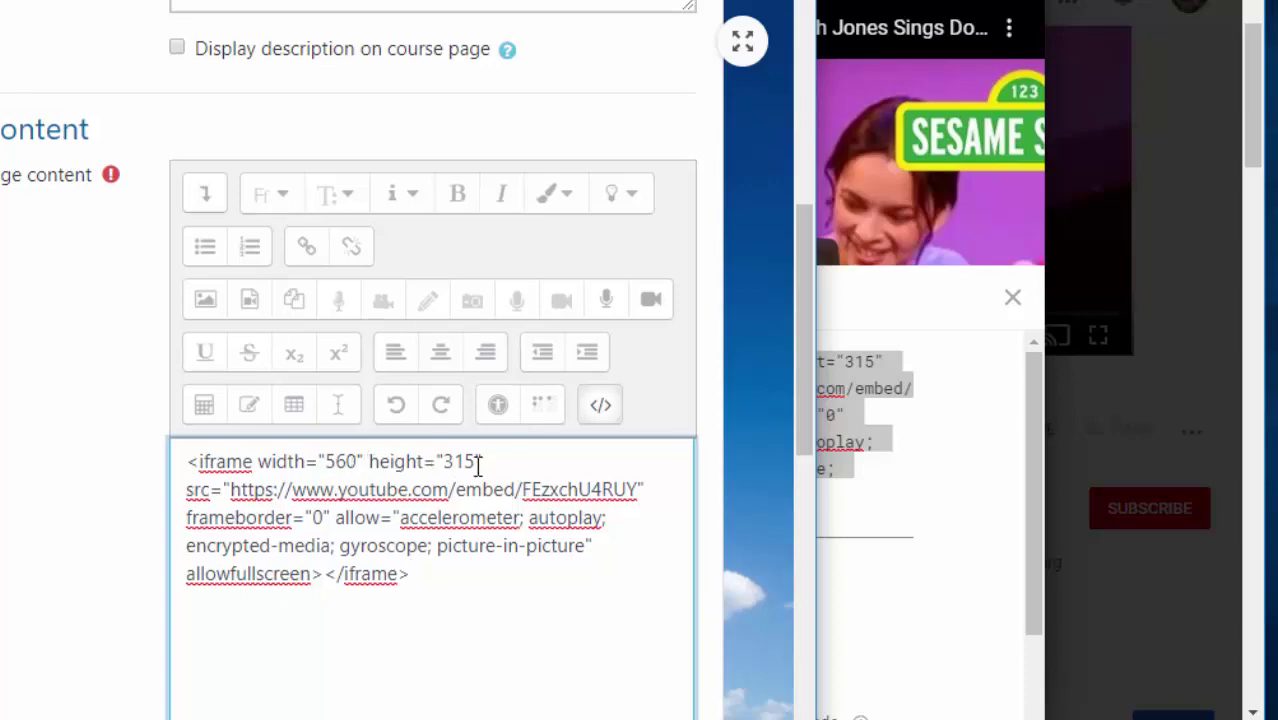
{"action": "scroll", "coordinate": [478, 465], "scroll_direction": "down", "scroll_amount": 8}
{"action": "scroll", "coordinate": [472, 478], "scroll_direction": "down", "scroll_amount": 2}
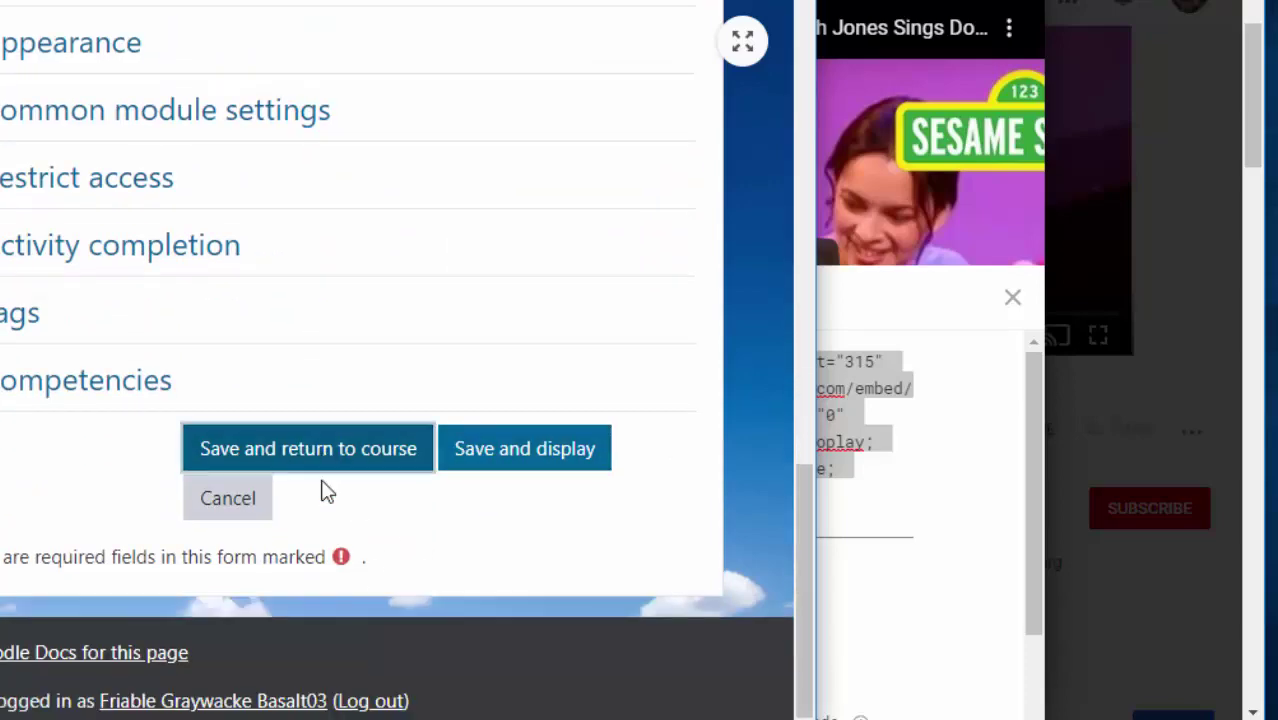
{"action": "left_click", "coordinate": [343, 455]}
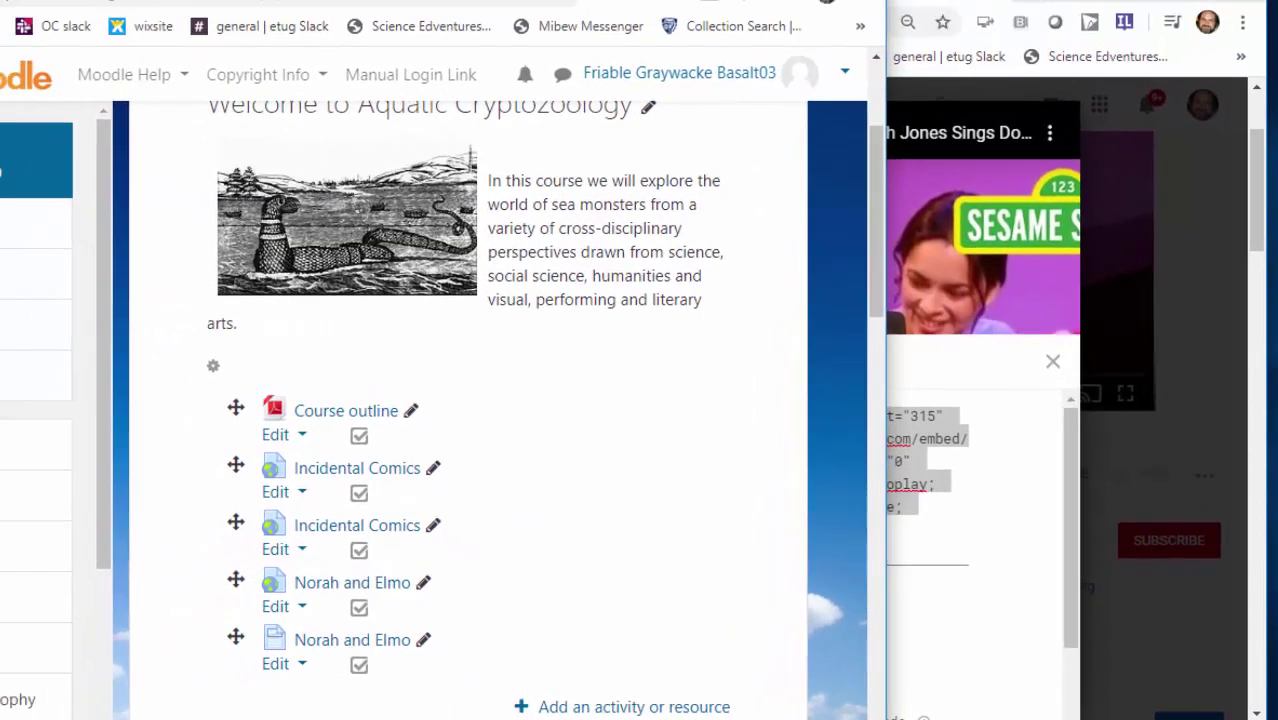
Open the Norah and Elmo page, test its embedded video by playing it briefly, and return to the course page.
{"action": "scroll", "coordinate": [705, 292], "scroll_direction": "down", "scroll_amount": 2}
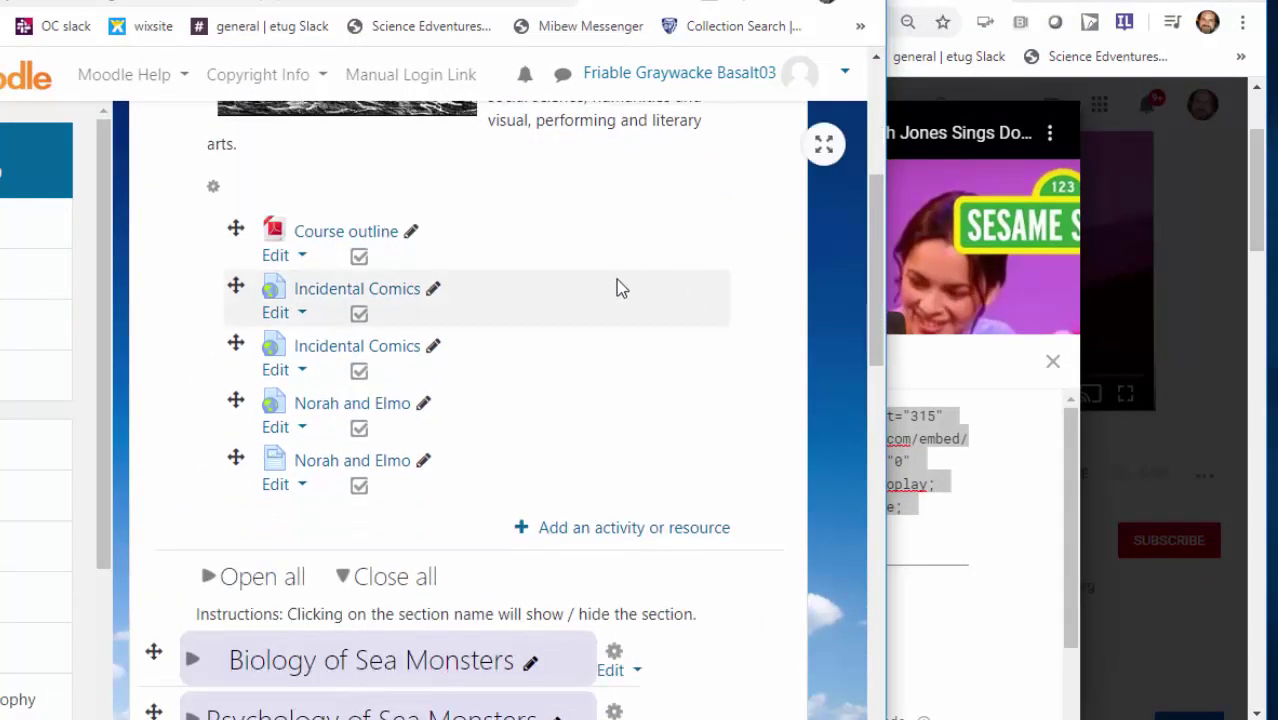
{"action": "left_click", "coordinate": [338, 463]}
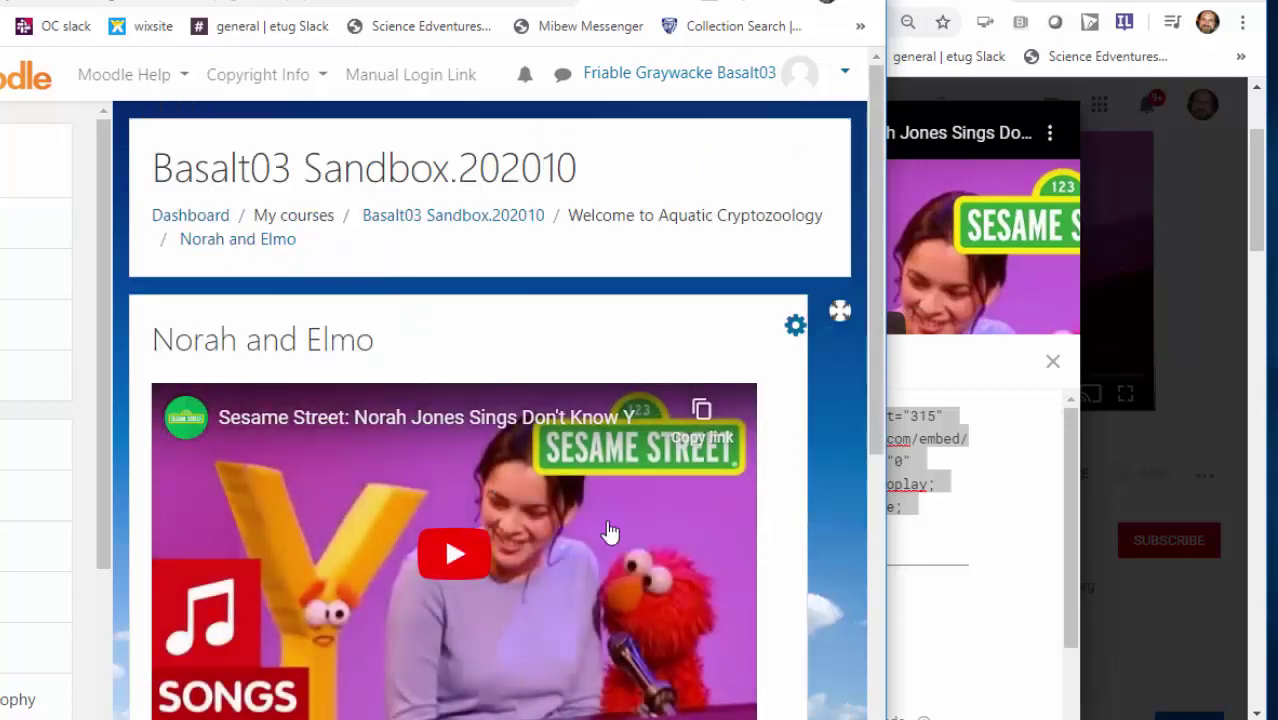
{"action": "left_click", "coordinate": [452, 555]}
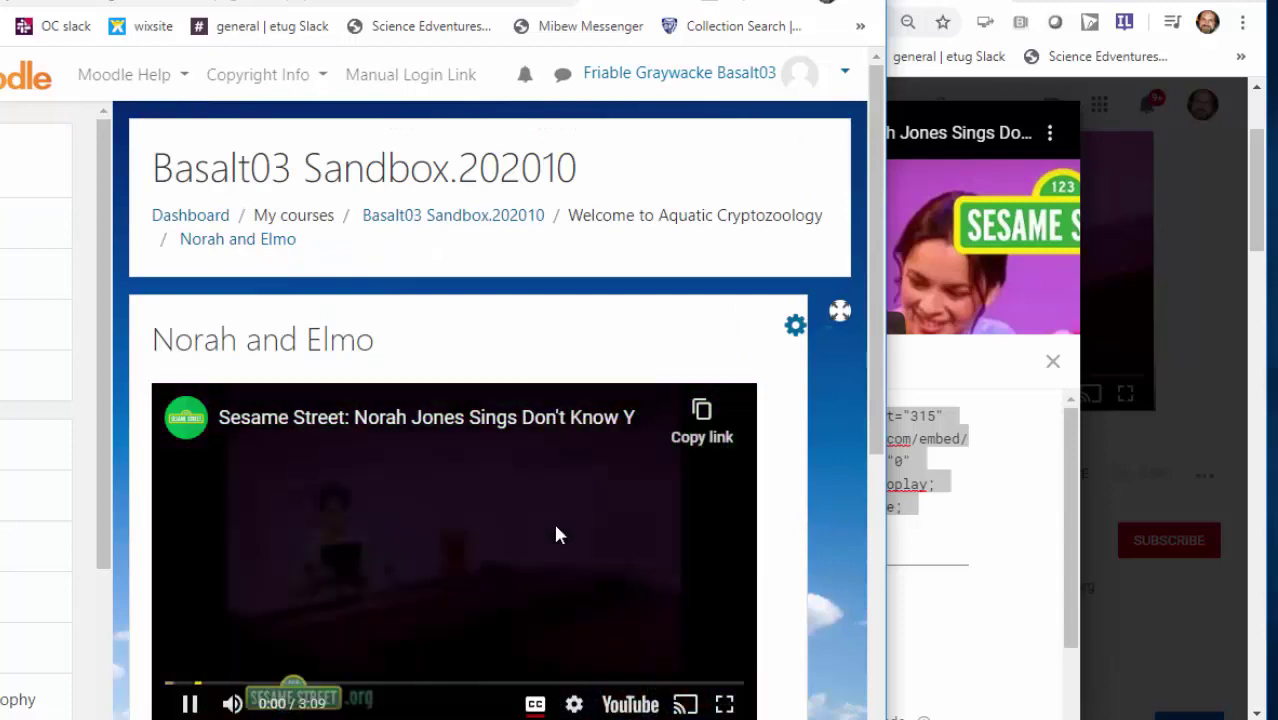
{"action": "scroll", "coordinate": [556, 533], "scroll_direction": "down", "scroll_amount": 2}
{"action": "left_click", "coordinate": [189, 524]}
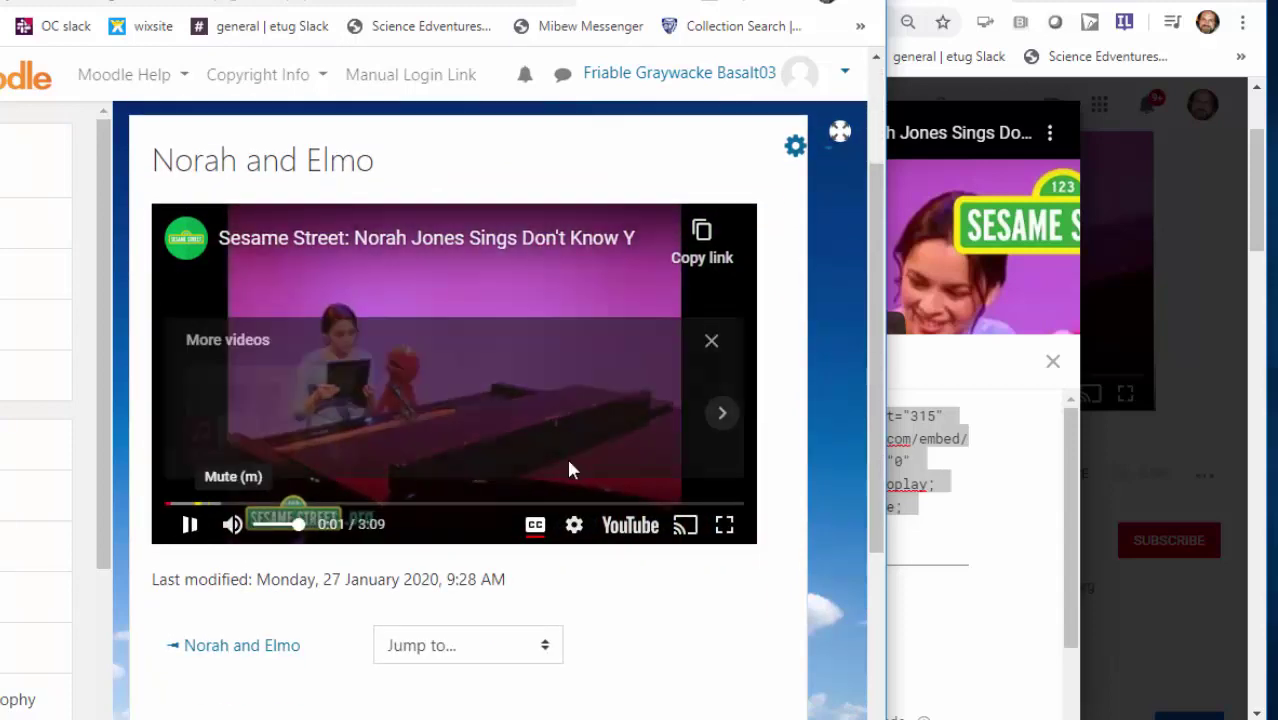
{"action": "scroll", "coordinate": [615, 440], "scroll_direction": "up", "scroll_amount": 2}
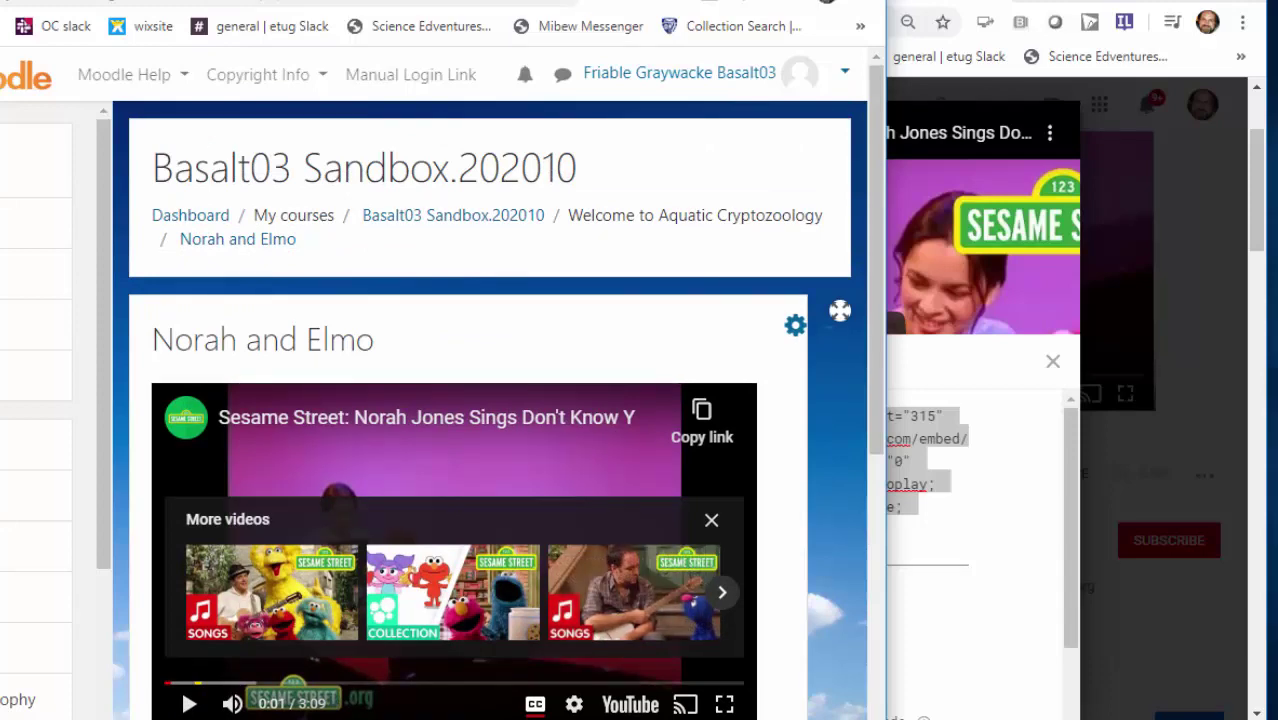
{"action": "left_click", "coordinate": [695, 215]}
{"action": "scroll", "coordinate": [422, 456], "scroll_direction": "up", "scroll_amount": 2}
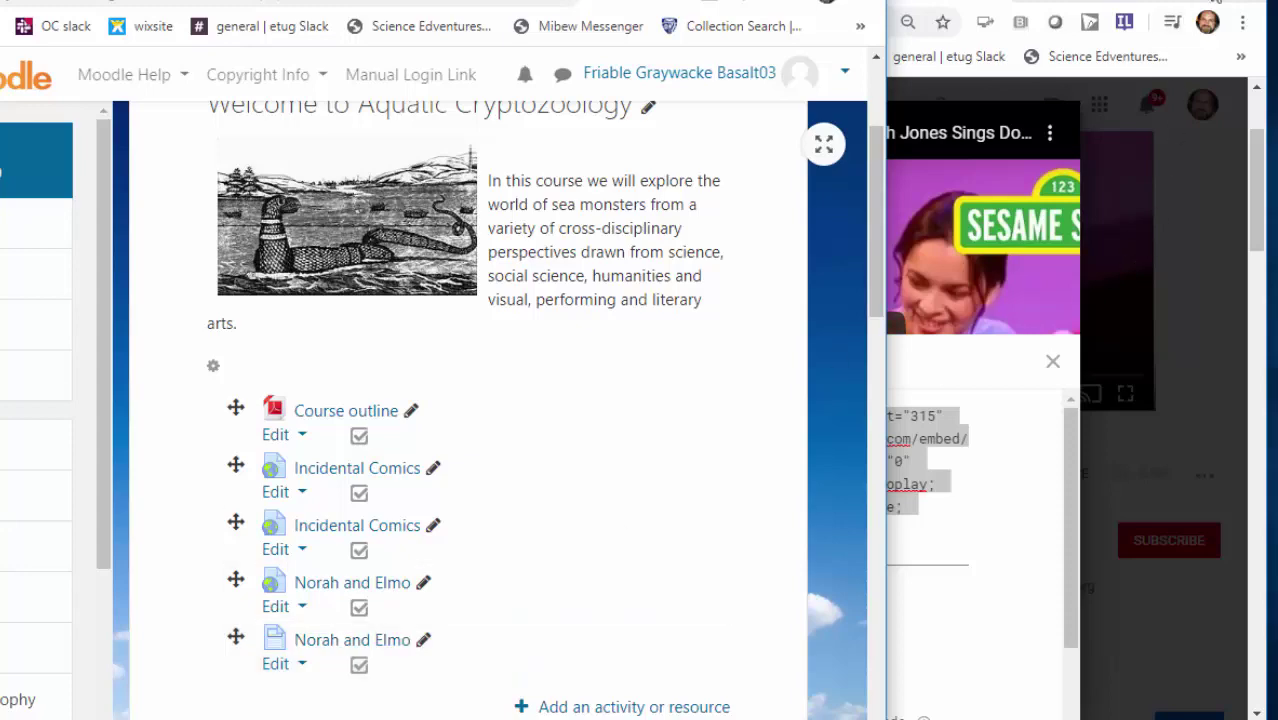
Minimise the YouTube window, switch to the Word document, and copy the text from "Lake Manicouagan is unusual" through "in and around the Lake".
{"action": "key", "text": "super+Down"}
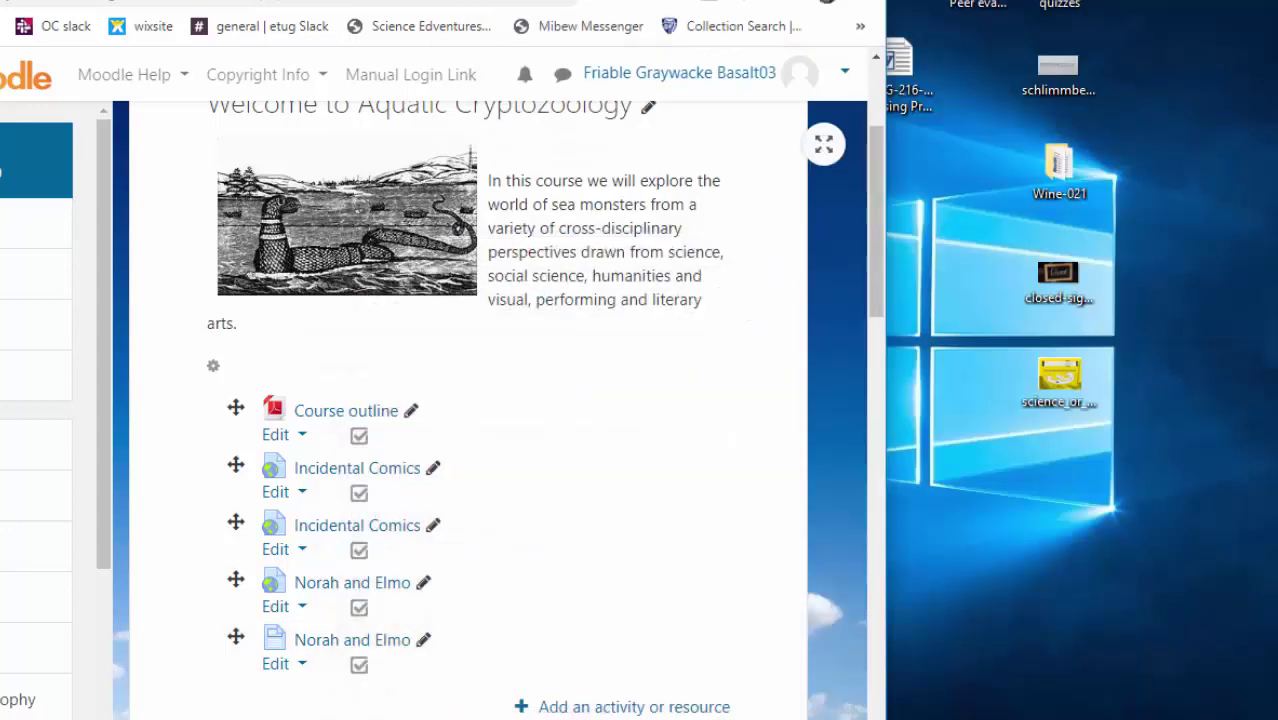
{"action": "left_click", "coordinate": [200, 714]}
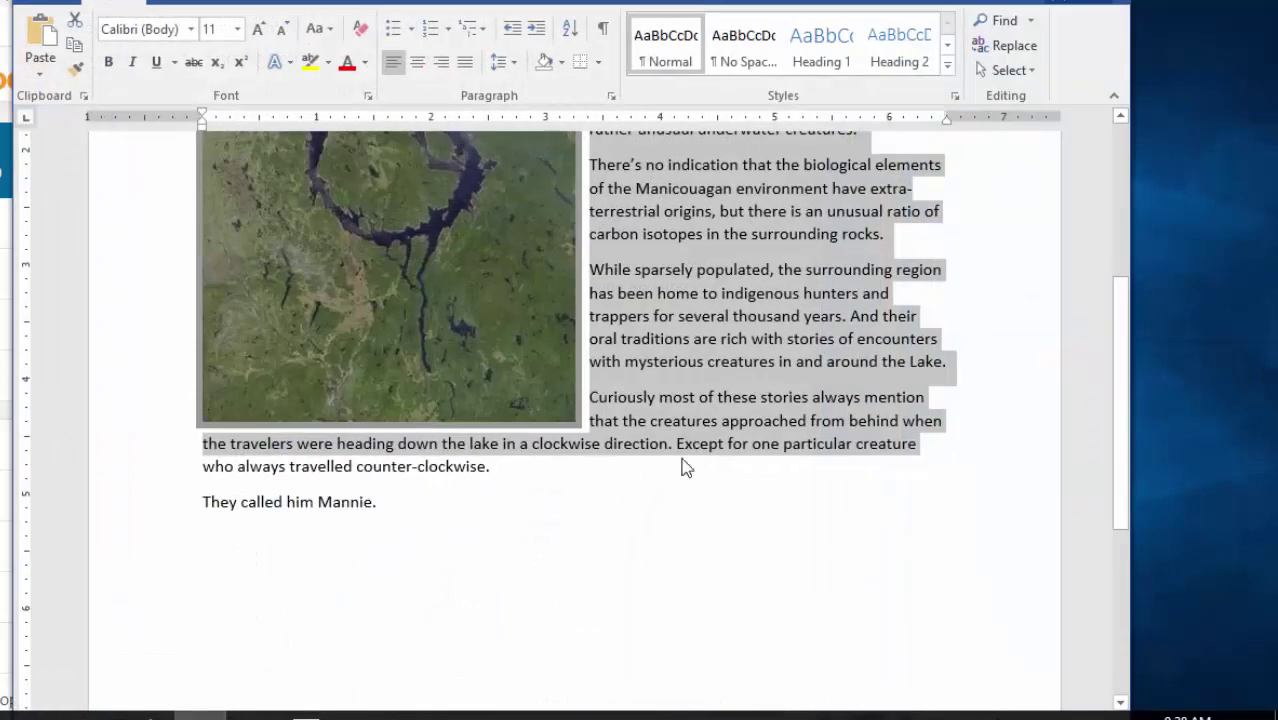
{"action": "scroll", "coordinate": [776, 265], "scroll_direction": "up", "scroll_amount": 4}
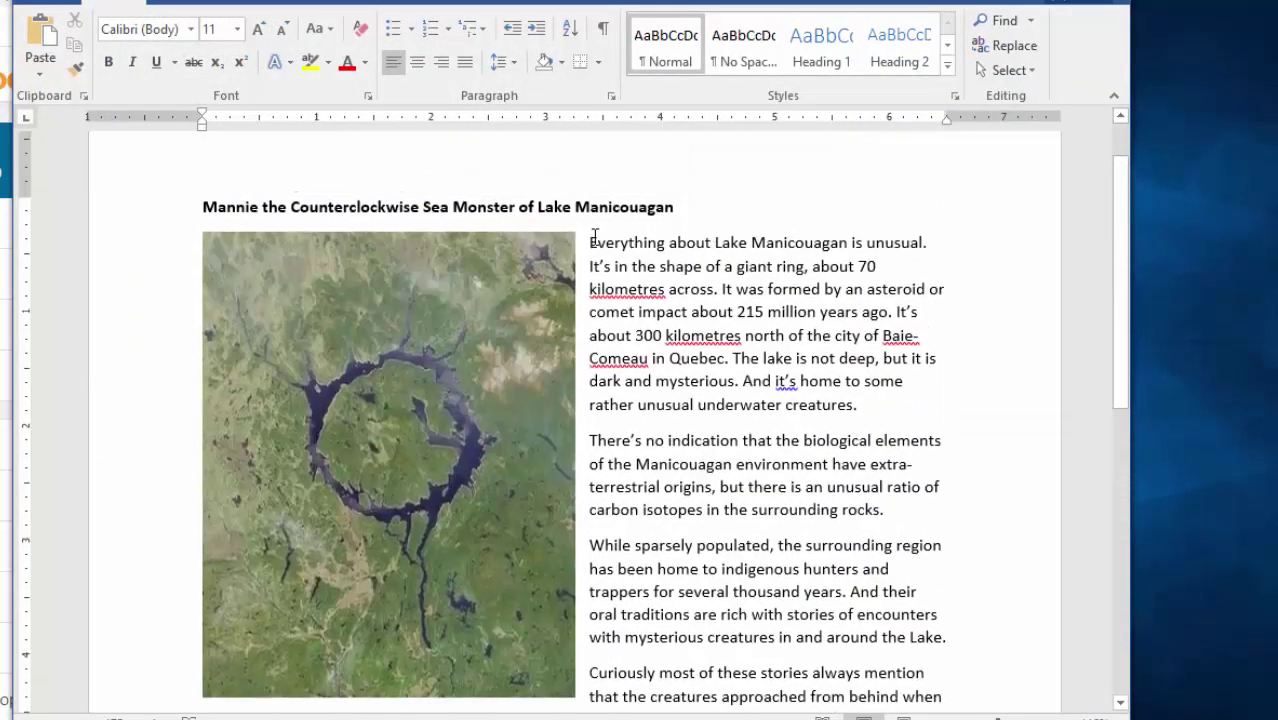
{"action": "mouse_move", "coordinate": [591, 242]}
{"action": "left_mouse_down"}
{"action": "mouse_move", "coordinate": [725, 405]}
{"action": "mouse_move", "coordinate": [896, 546]}
{"action": "mouse_move", "coordinate": [948, 636]}
{"action": "mouse_move", "coordinate": [618, 244]}
{"action": "mouse_move", "coordinate": [627, 290]}
{"action": "mouse_move", "coordinate": [658, 258]}
{"action": "mouse_move", "coordinate": [714, 242]}
{"action": "left_mouse_up"}
{"action": "left_click", "coordinate": [947, 637]}
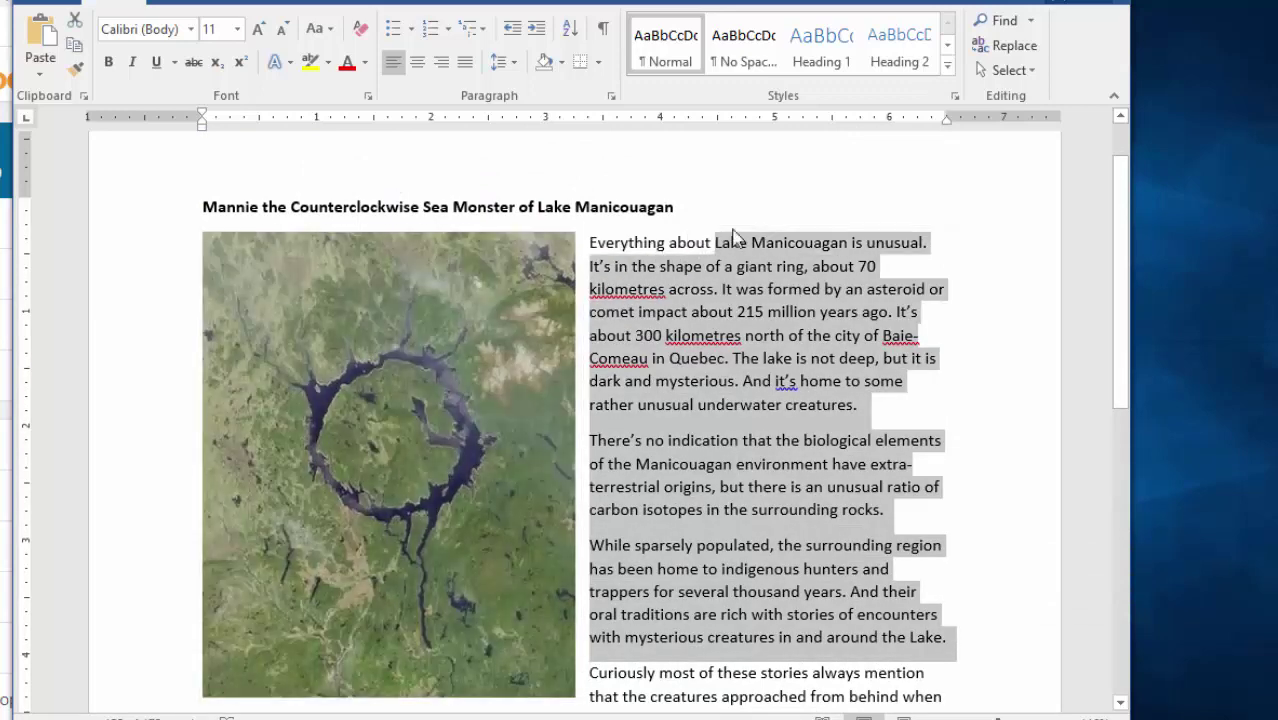
Switch to Moodle, paste the copied Lake Manicouagan text into the summary of the Biology of Sea Monsters section, and save the changes.
{"action": "key", "text": "alt+Tab"}
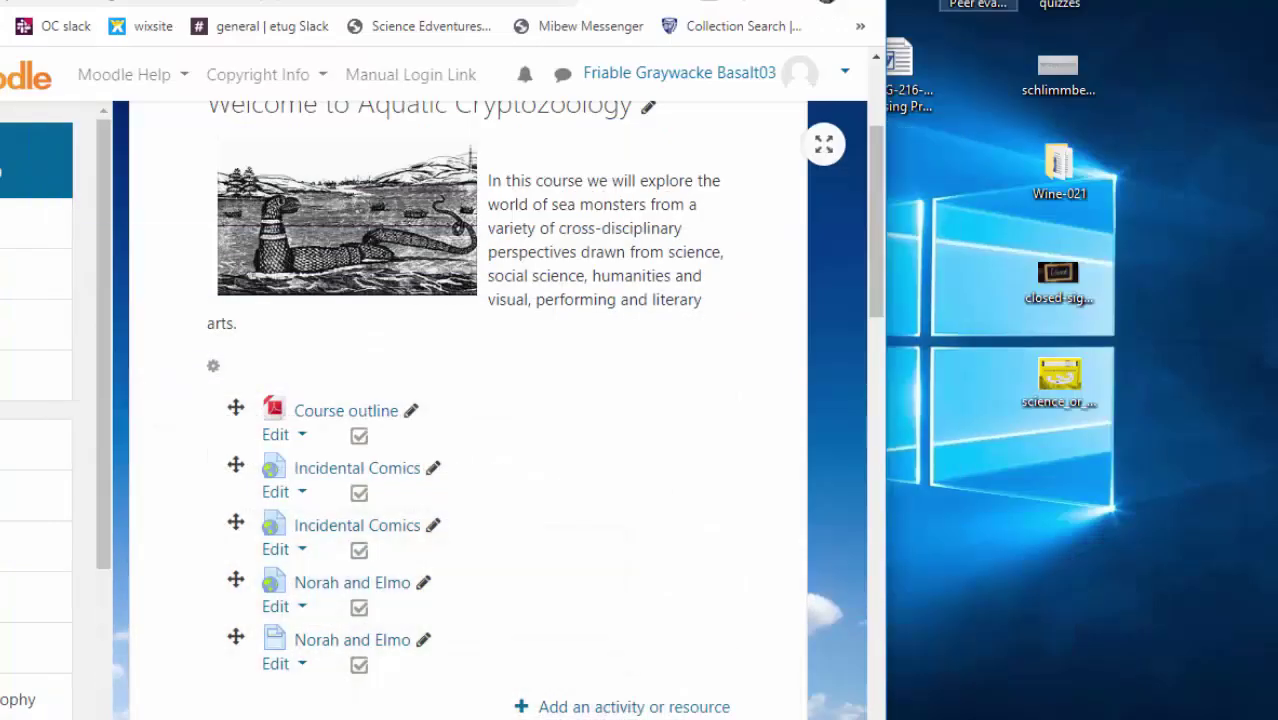
{"action": "scroll", "coordinate": [670, 388], "scroll_direction": "down", "scroll_amount": 6}
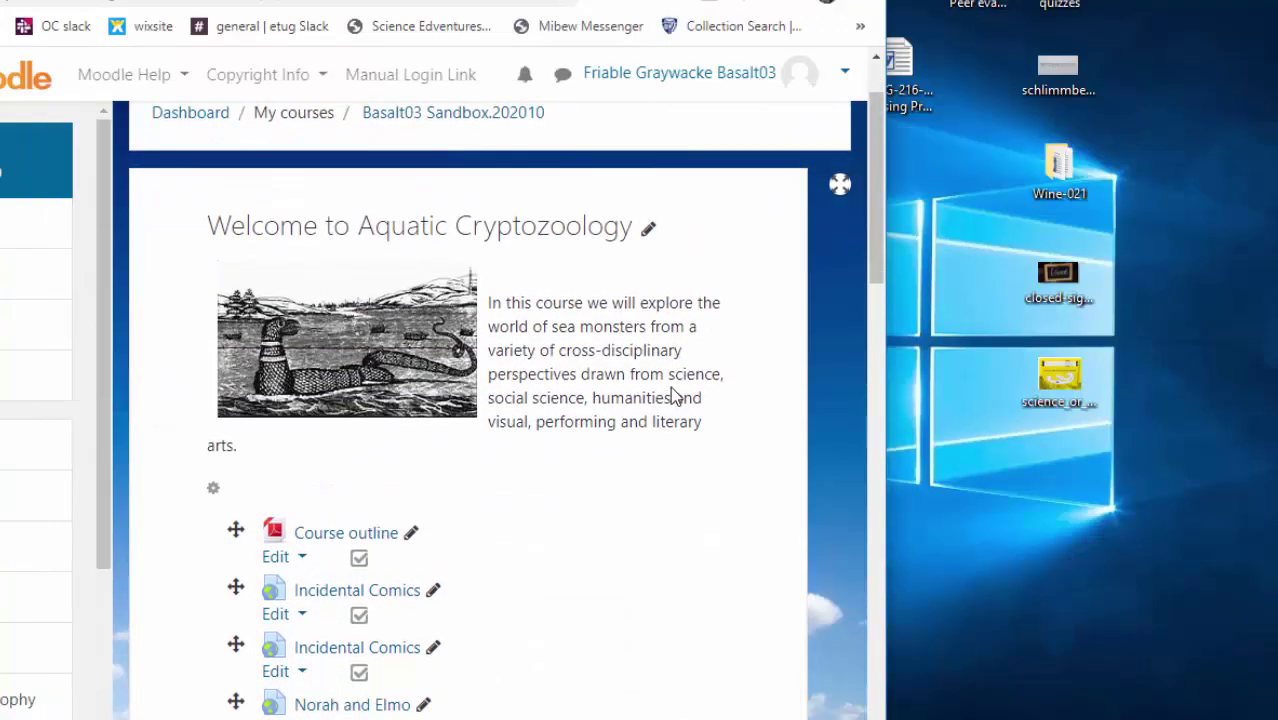
{"action": "left_click", "coordinate": [191, 298]}
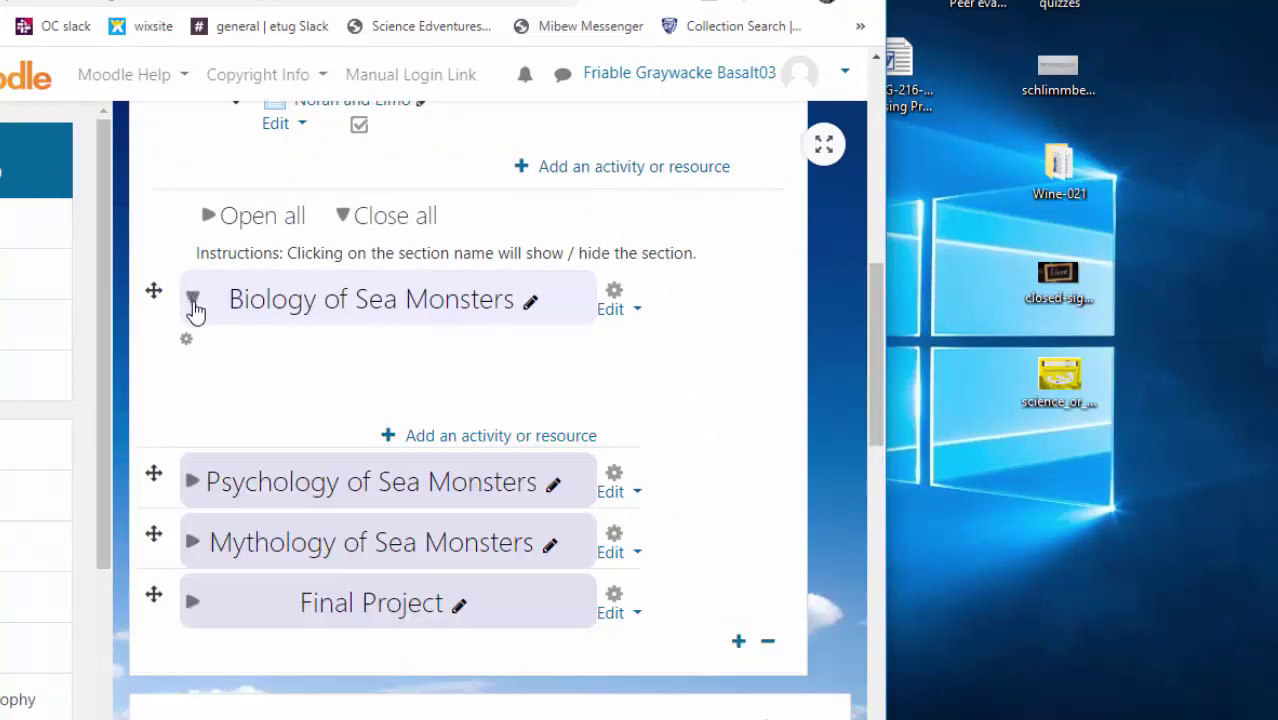
{"action": "left_click", "coordinate": [189, 346]}
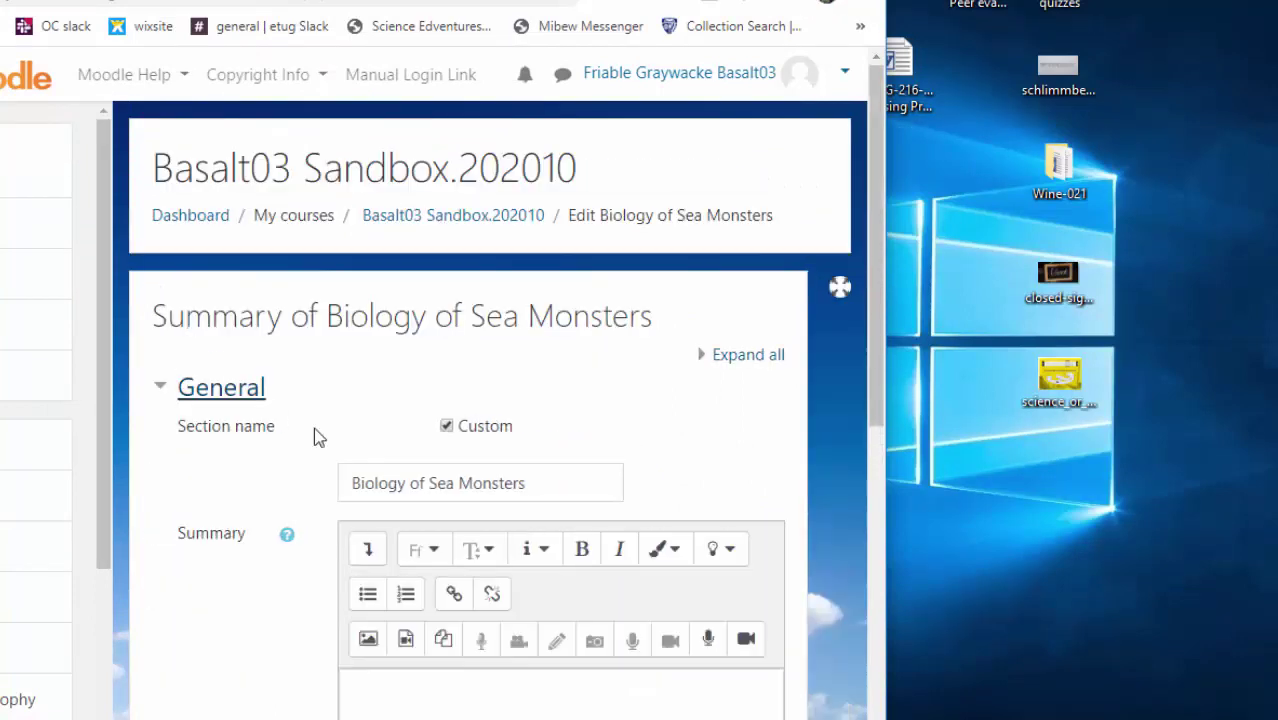
{"action": "scroll", "coordinate": [508, 494], "scroll_direction": "down", "scroll_amount": 5}
{"action": "scroll", "coordinate": [433, 276], "scroll_direction": "up", "scroll_amount": 2}
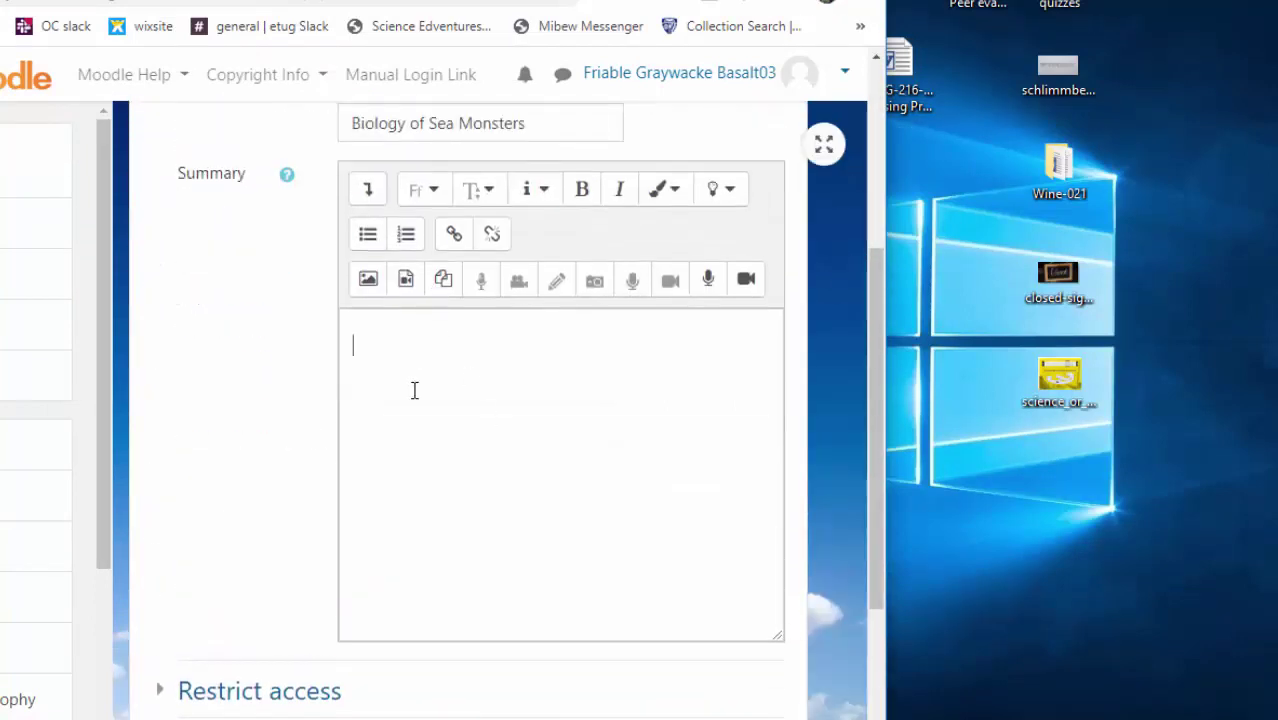
{"action": "left_click", "coordinate": [414, 390]}
{"action": "key", "text": "ctrl+v"}
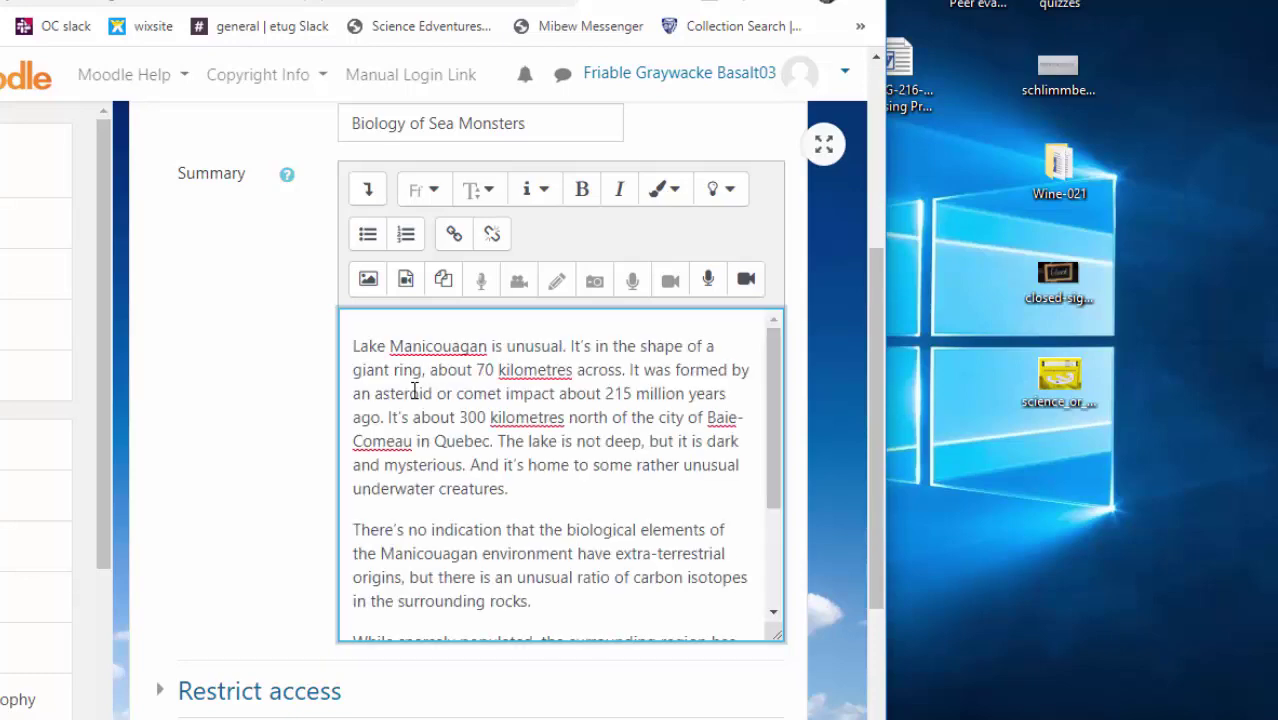
{"action": "scroll", "coordinate": [485, 452], "scroll_direction": "down", "scroll_amount": 3}
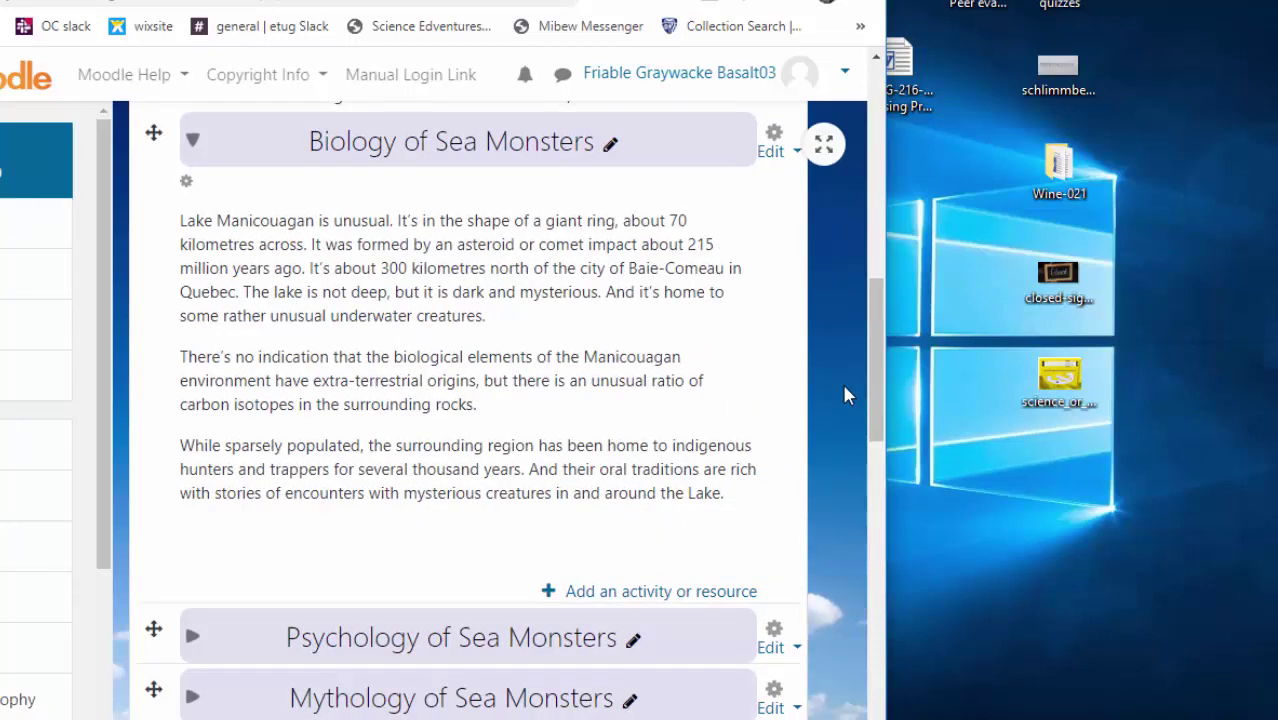
Delete the pasted text from the Biology of Sea Monsters summary, save the changes, and collapse the section.
{"action": "left_click_drag", "start_coordinate": [871, 374], "coordinate": [891, 397]}
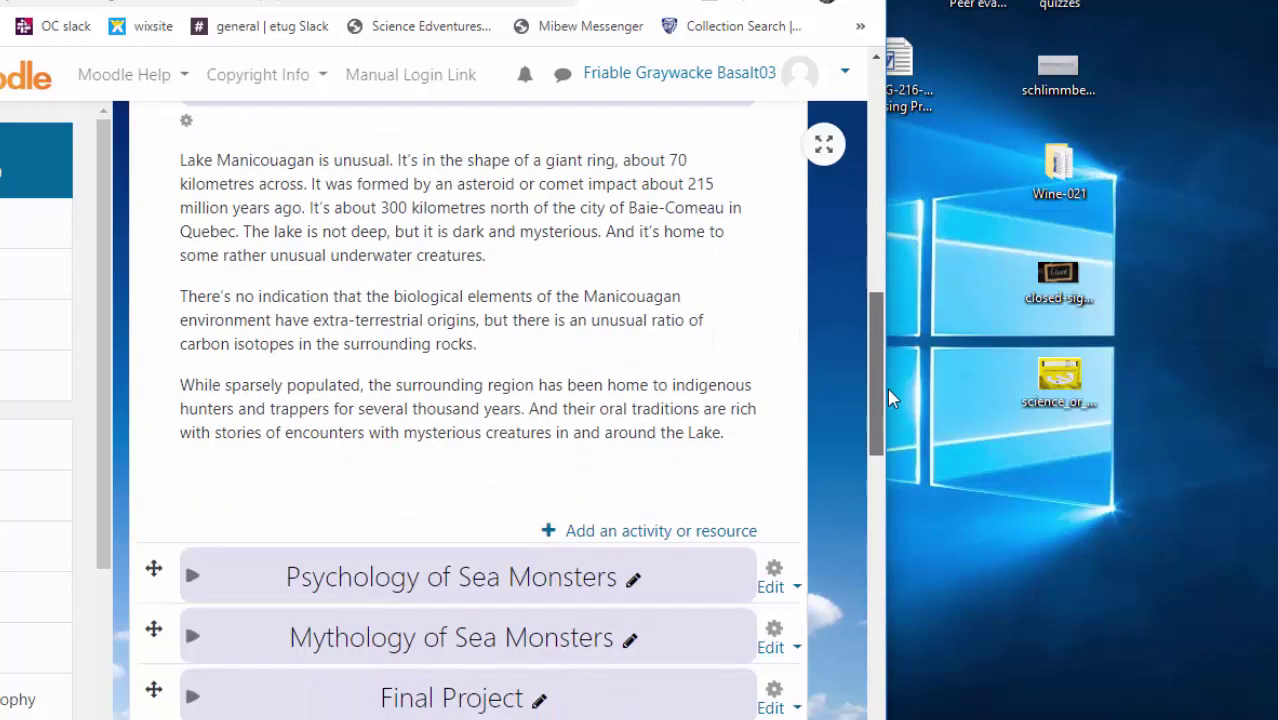
{"action": "left_click_drag", "start_coordinate": [887, 388], "coordinate": [869, 344]}
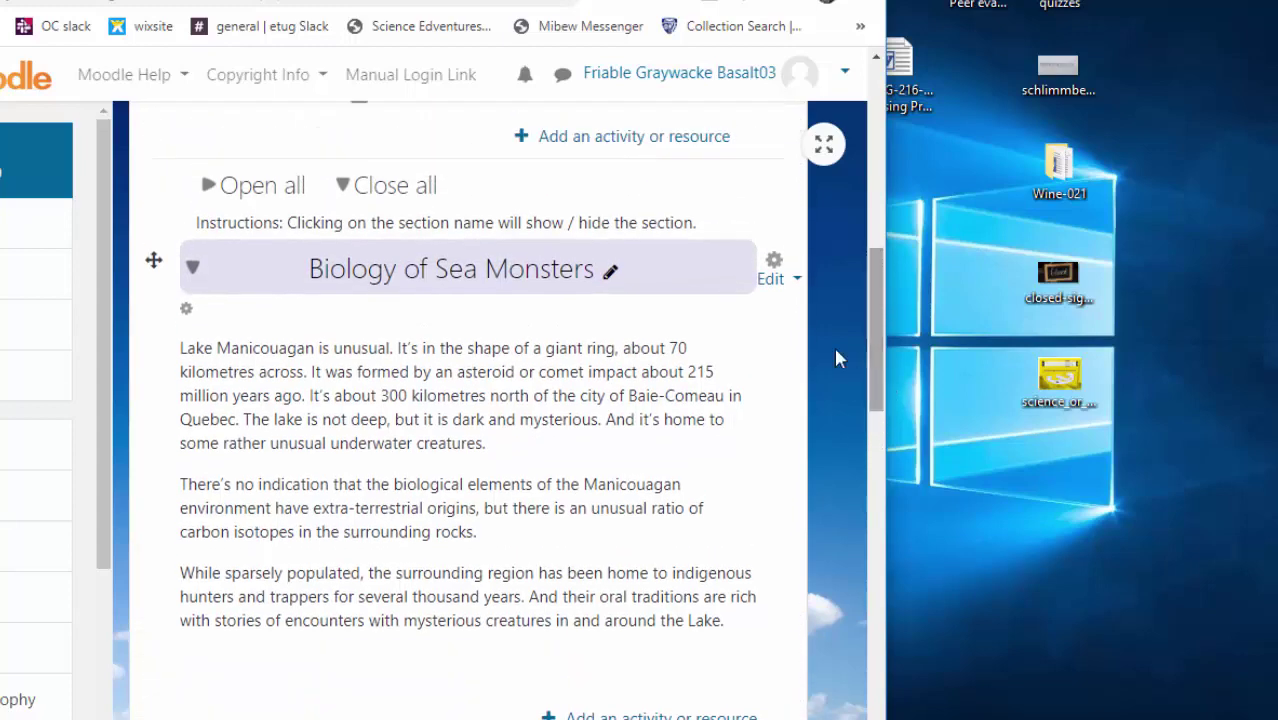
{"action": "left_click", "coordinate": [188, 315]}
{"action": "left_click", "coordinate": [414, 698]}
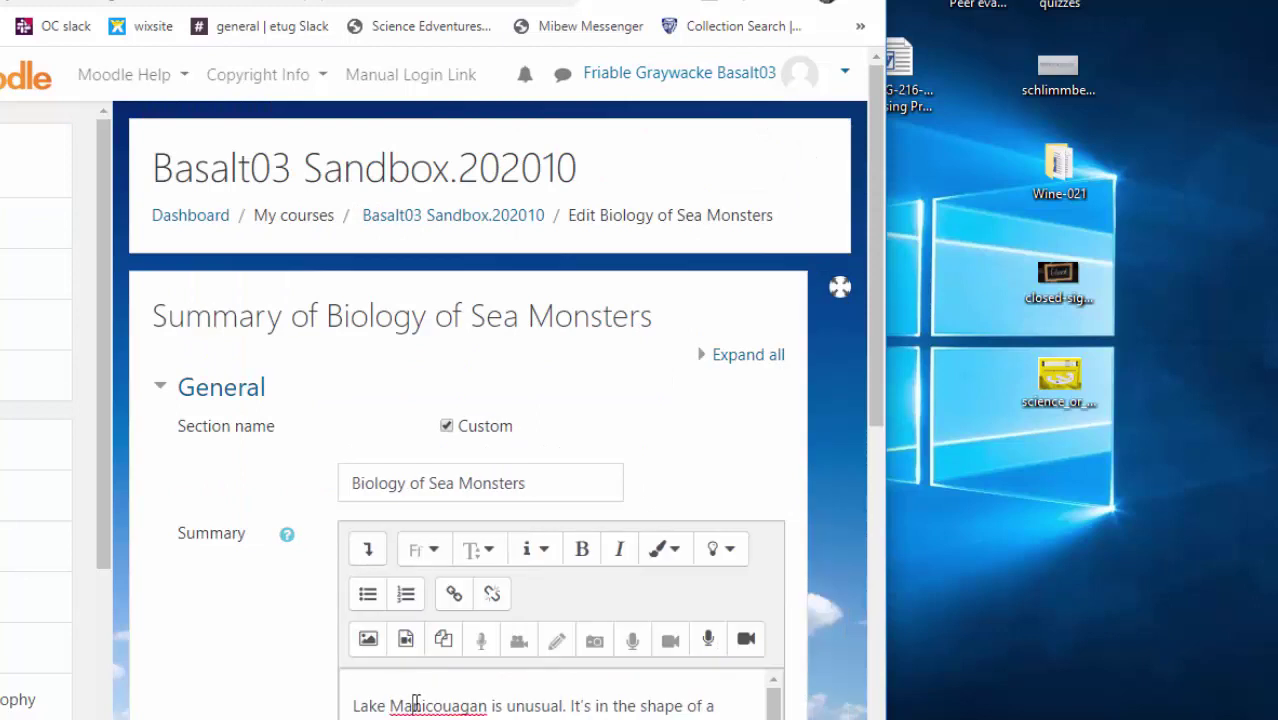
{"action": "key", "text": "ctrl+a"}
{"action": "key", "text": "Delete"}
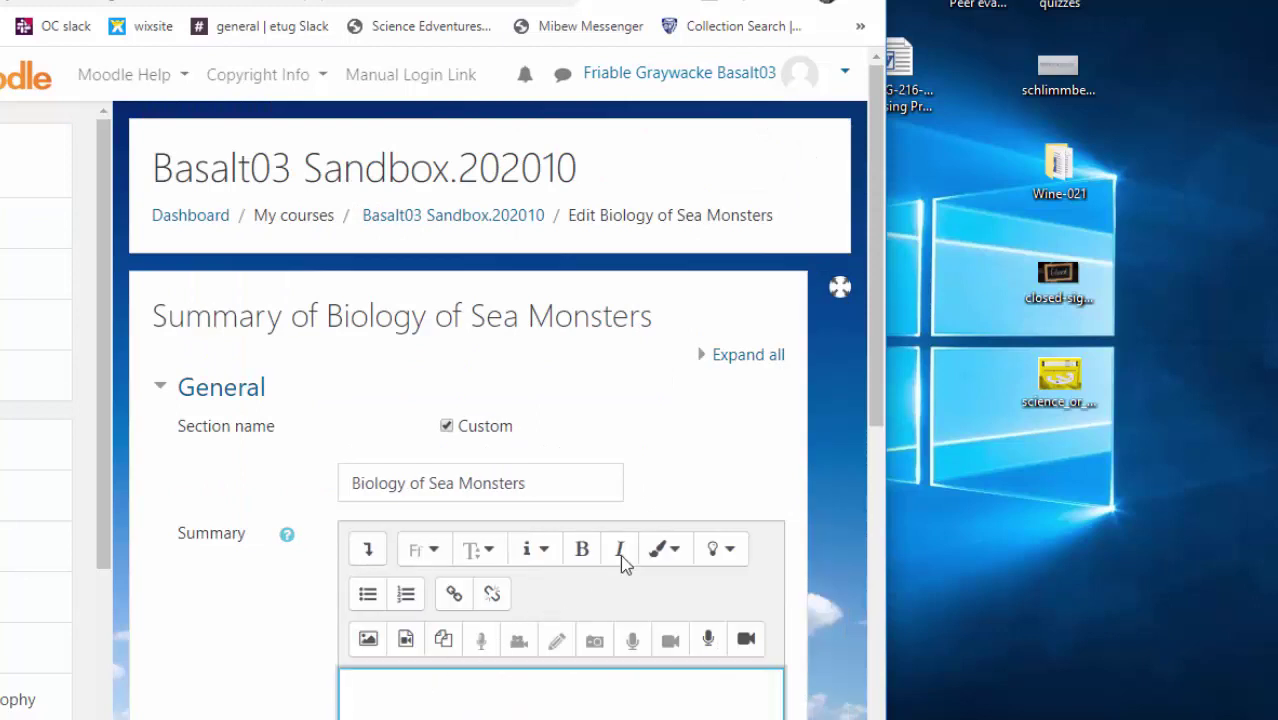
{"action": "scroll", "coordinate": [621, 563], "scroll_direction": "down", "scroll_amount": 5}
{"action": "left_click", "coordinate": [433, 508]}
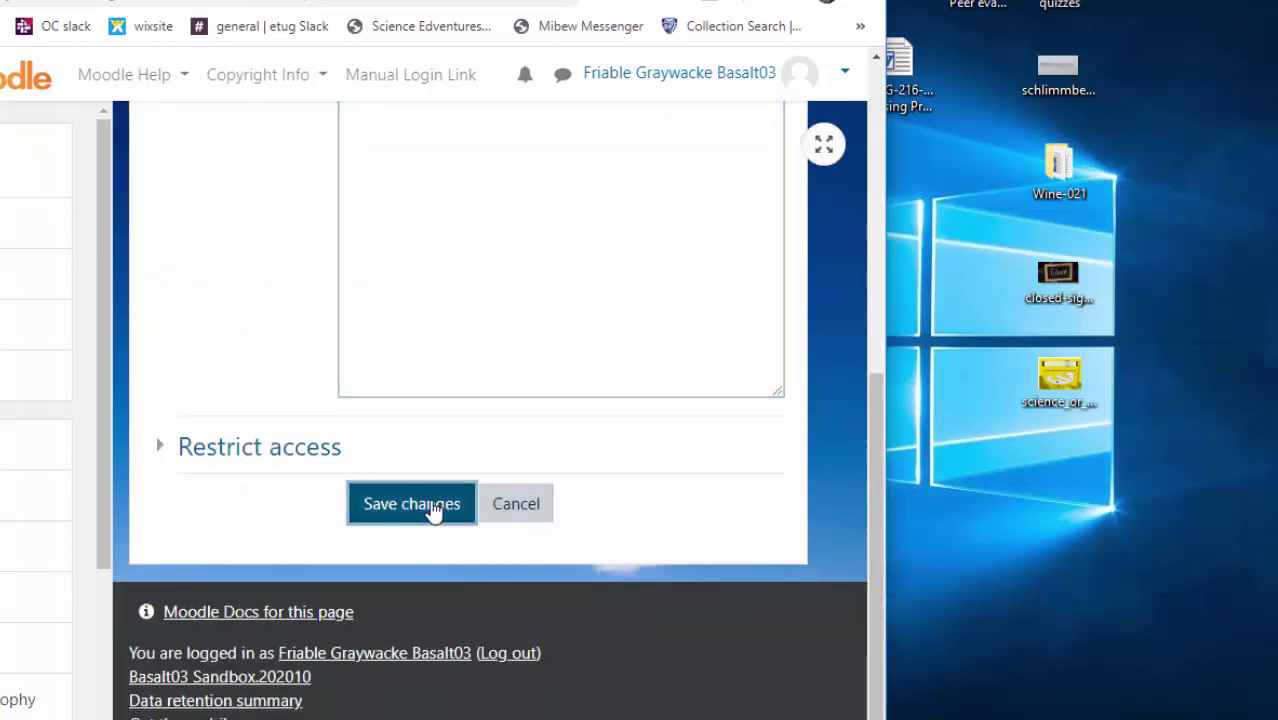
{"action": "scroll", "coordinate": [545, 258], "scroll_direction": "up", "scroll_amount": 2}
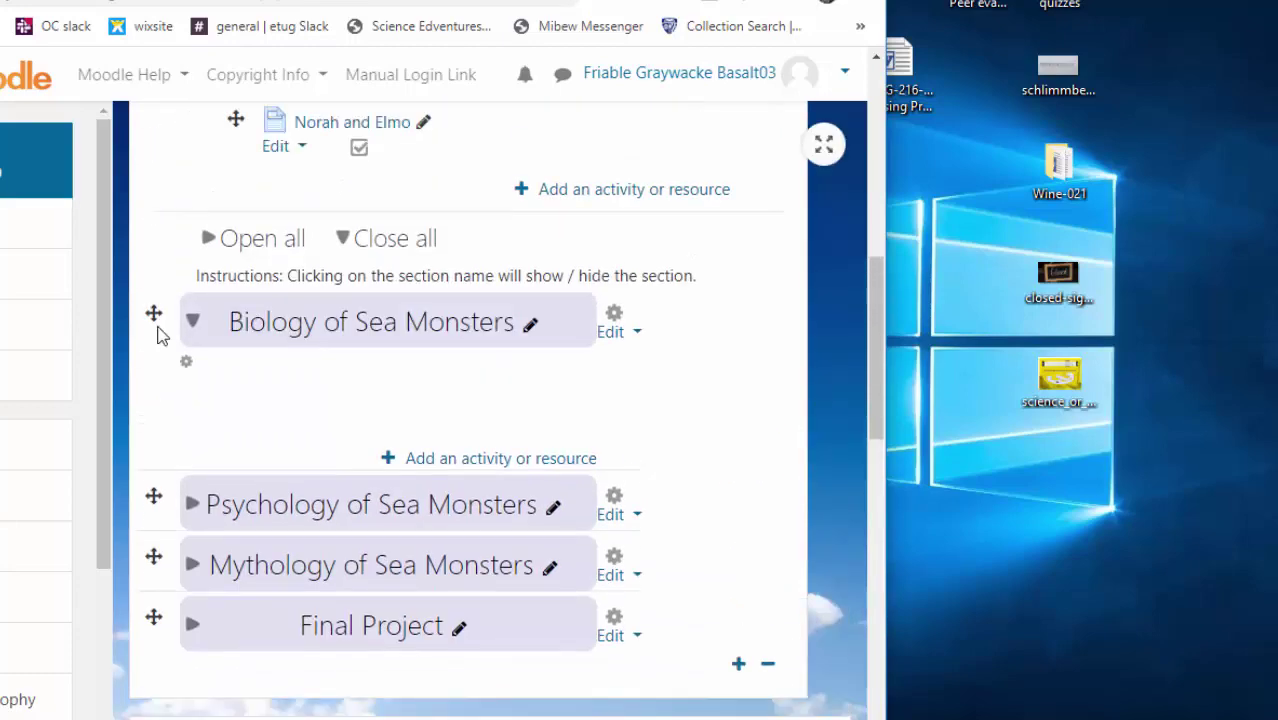
{"action": "left_click", "coordinate": [193, 330]}
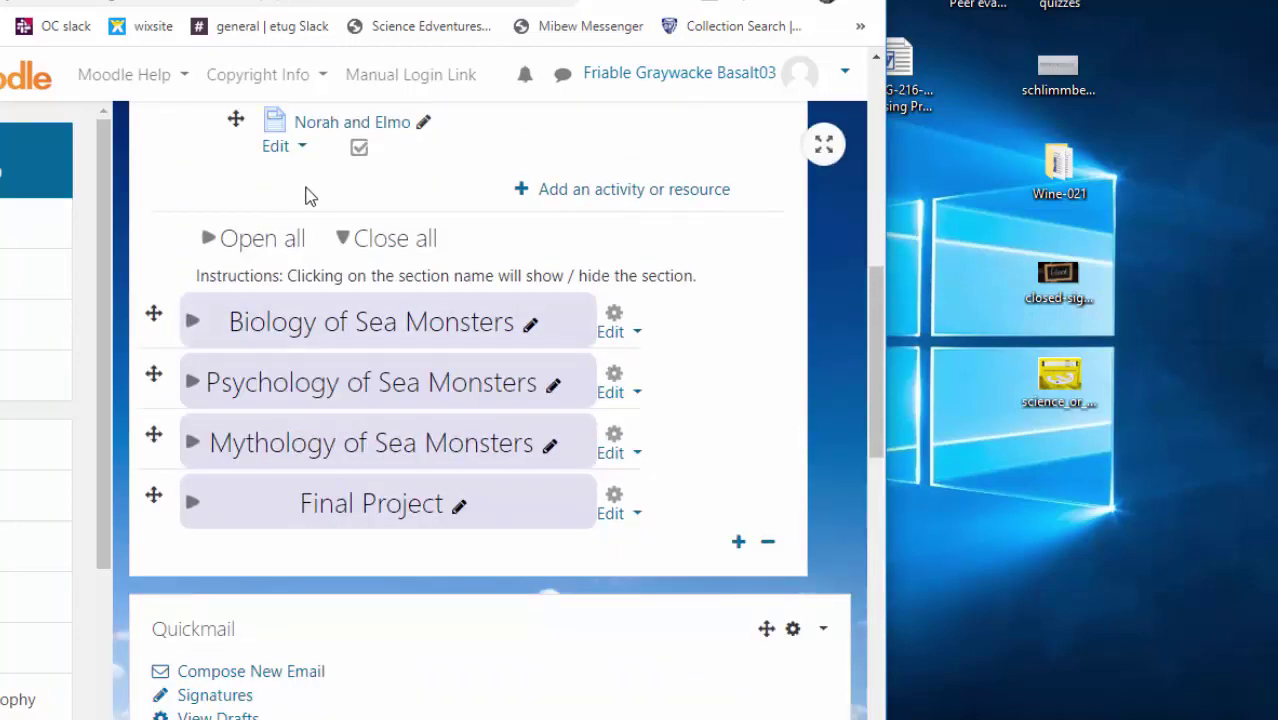
Add a Page resource to the welcome section and name it "Read this important information (but only once)".
{"action": "left_click", "coordinate": [605, 190]}
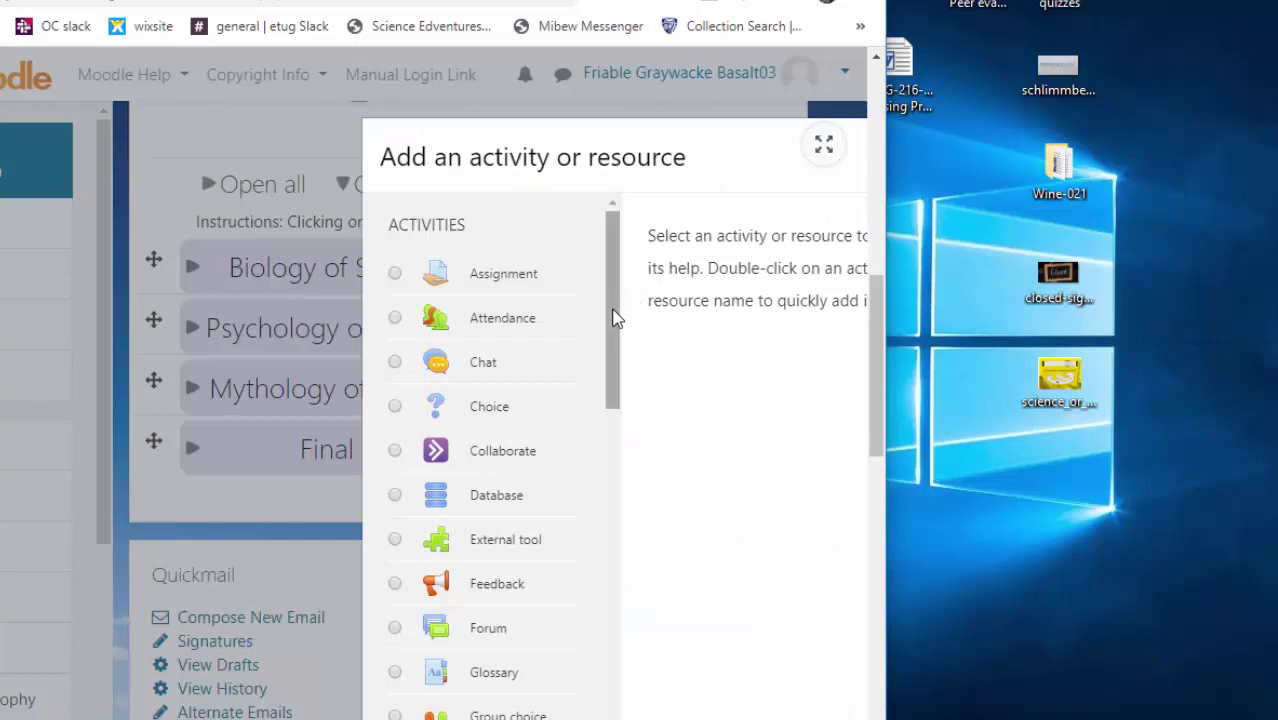
{"action": "left_click_drag", "start_coordinate": [610, 317], "coordinate": [616, 677]}
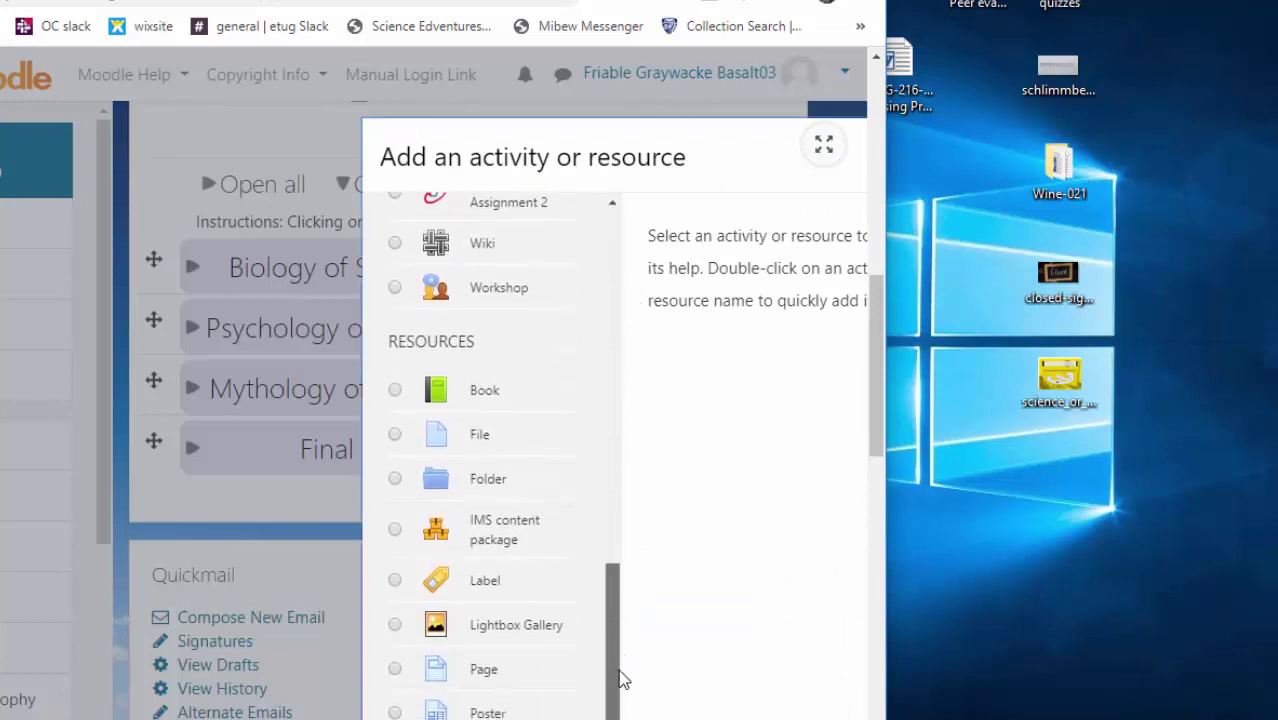
{"action": "double_click", "coordinate": [488, 688]}
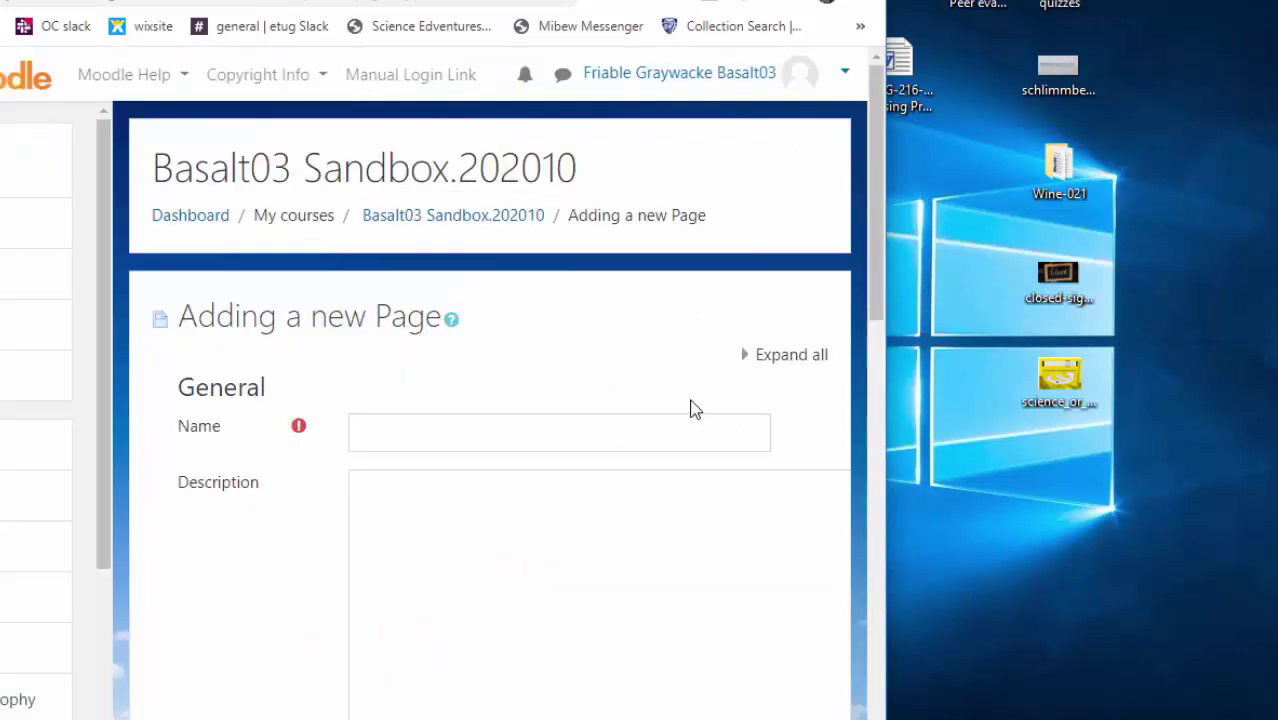
{"action": "left_click", "coordinate": [425, 429]}
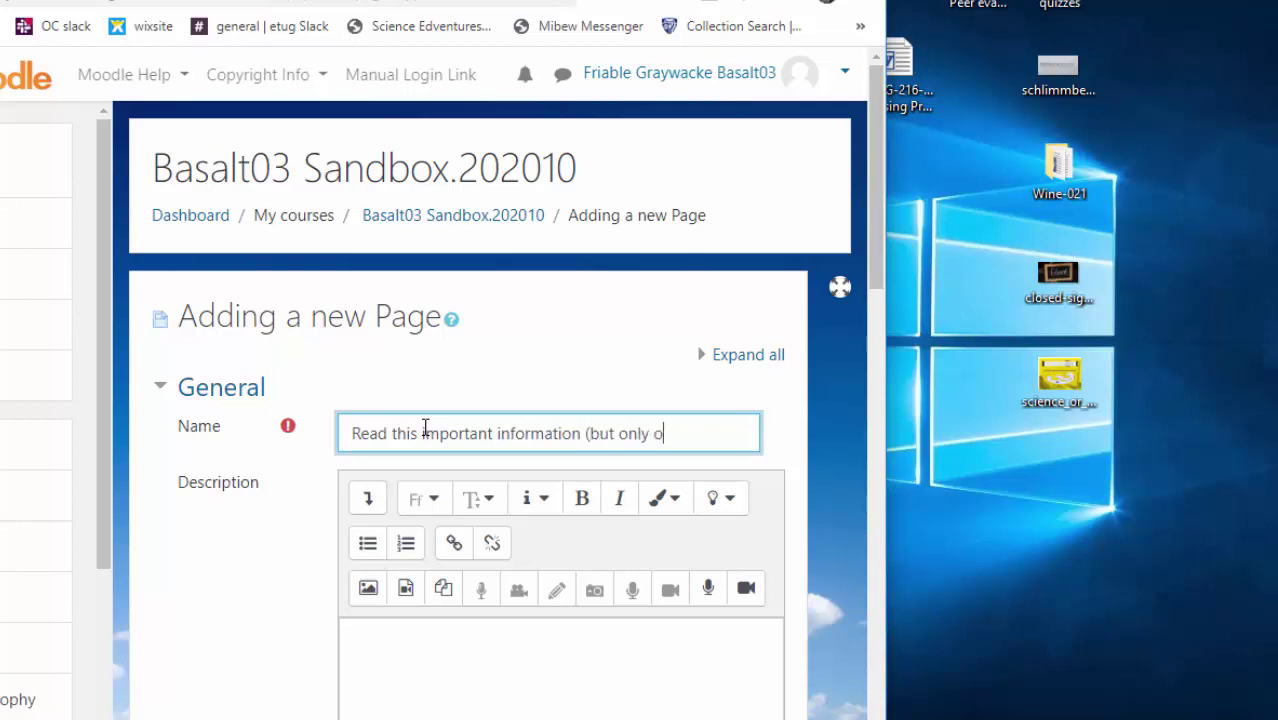
Paste the copied Lake Manicouagan text into the page content, then save and return to the course.
{"action": "scroll", "coordinate": [384, 573], "scroll_direction": "down", "scroll_amount": 4}
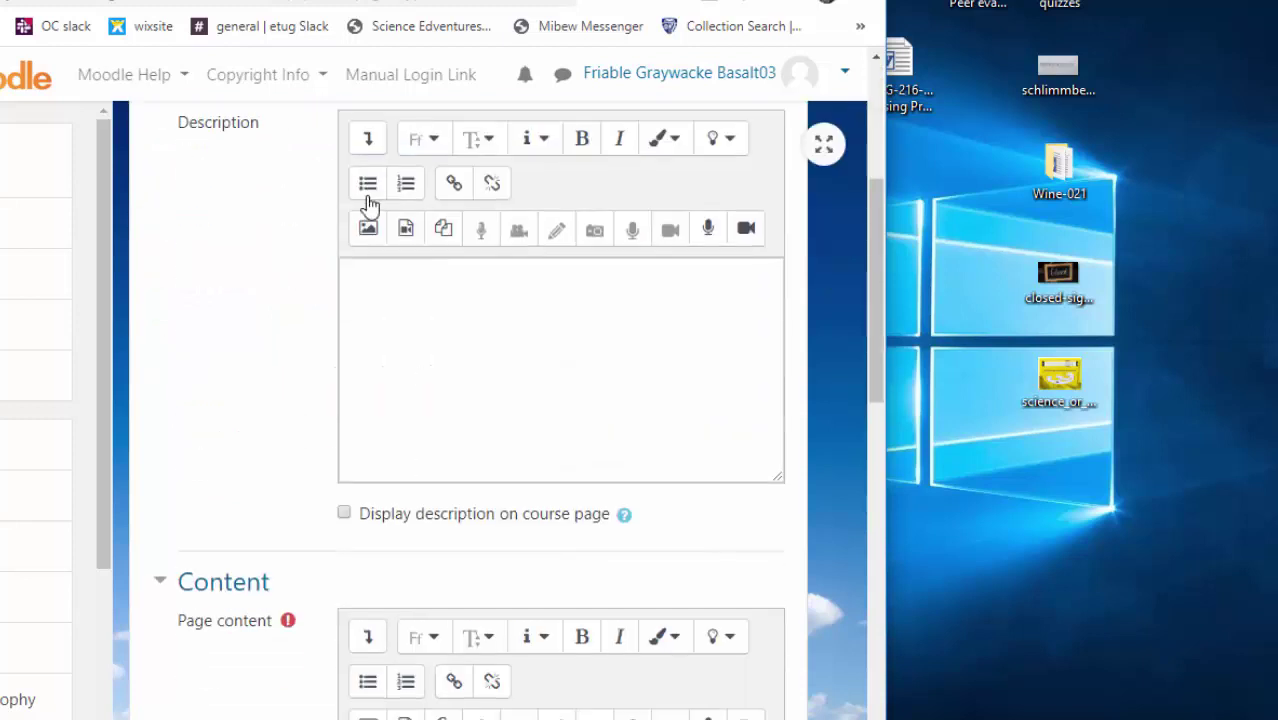
{"action": "scroll", "coordinate": [400, 300], "scroll_direction": "down", "scroll_amount": 4}
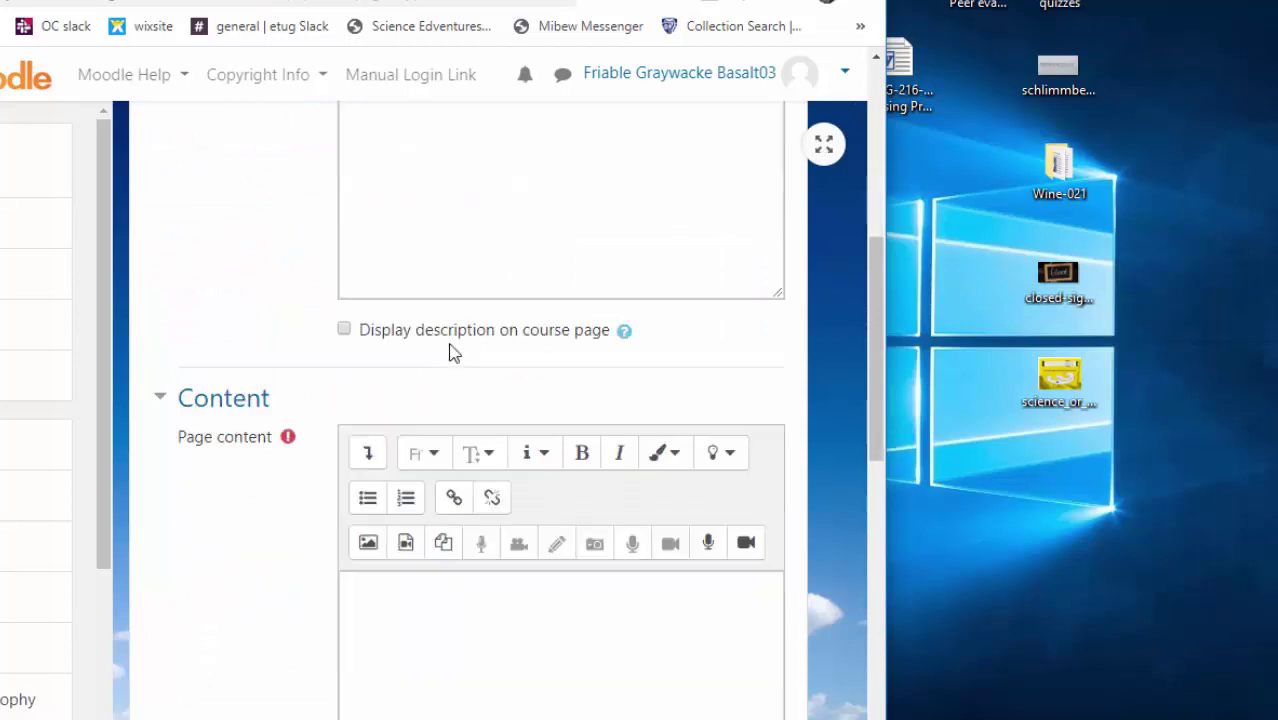
{"action": "left_click", "coordinate": [420, 458]}
{"action": "key", "text": "ctrl+v"}
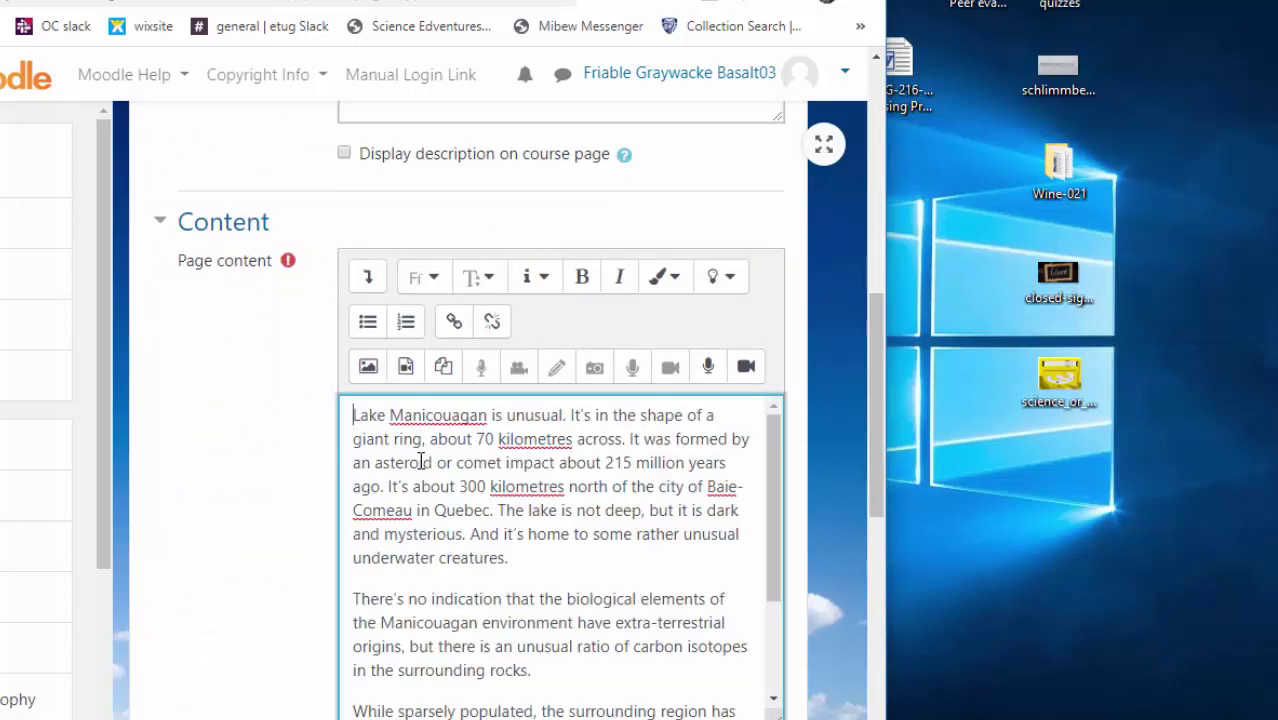
{"action": "scroll", "coordinate": [428, 453], "scroll_direction": "down", "scroll_amount": 3}
{"action": "scroll", "coordinate": [400, 580], "scroll_direction": "down", "scroll_amount": 5}
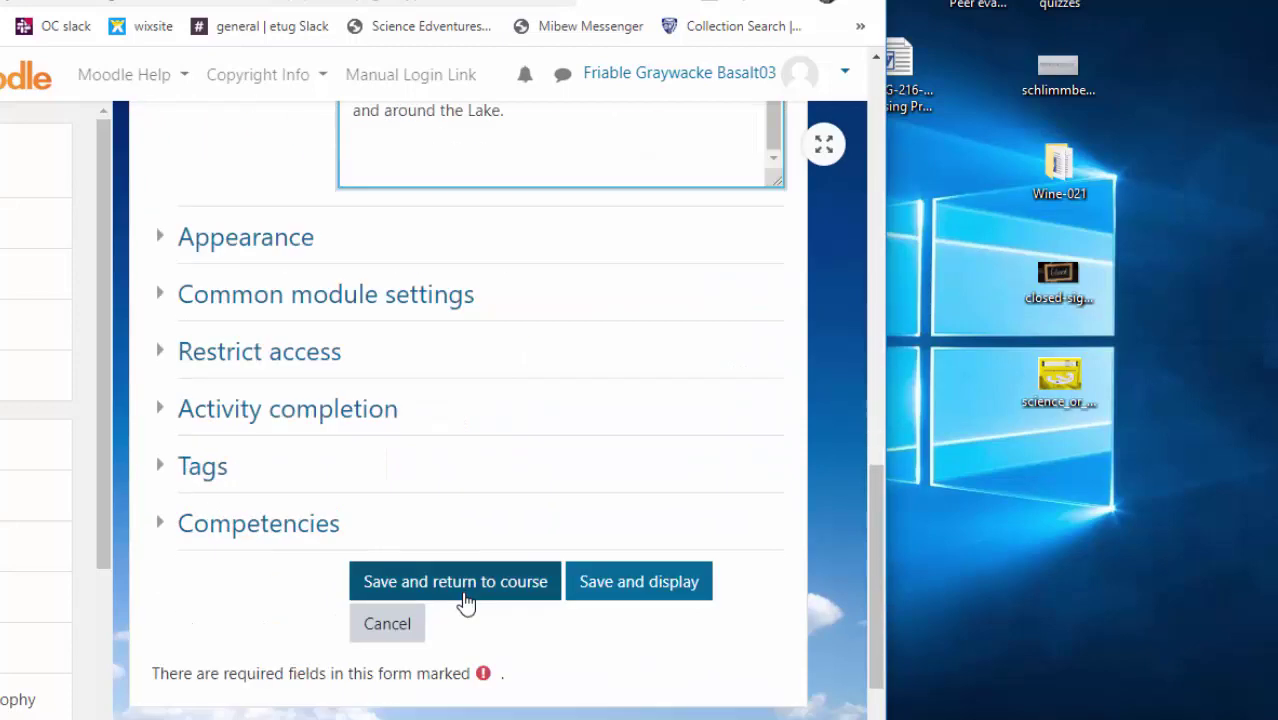
{"action": "left_click", "coordinate": [470, 592]}
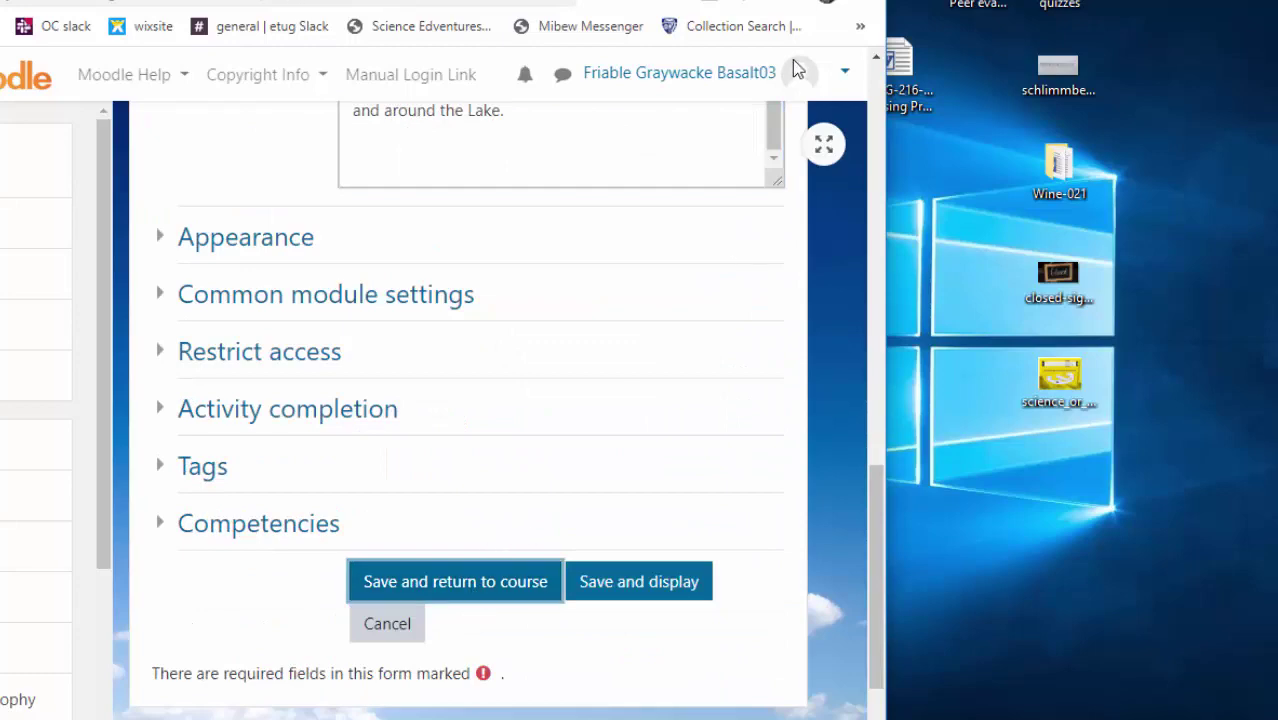
Maximise the browser window and turn editing off for the course.
{"action": "left_click", "coordinate": [806, 1]}
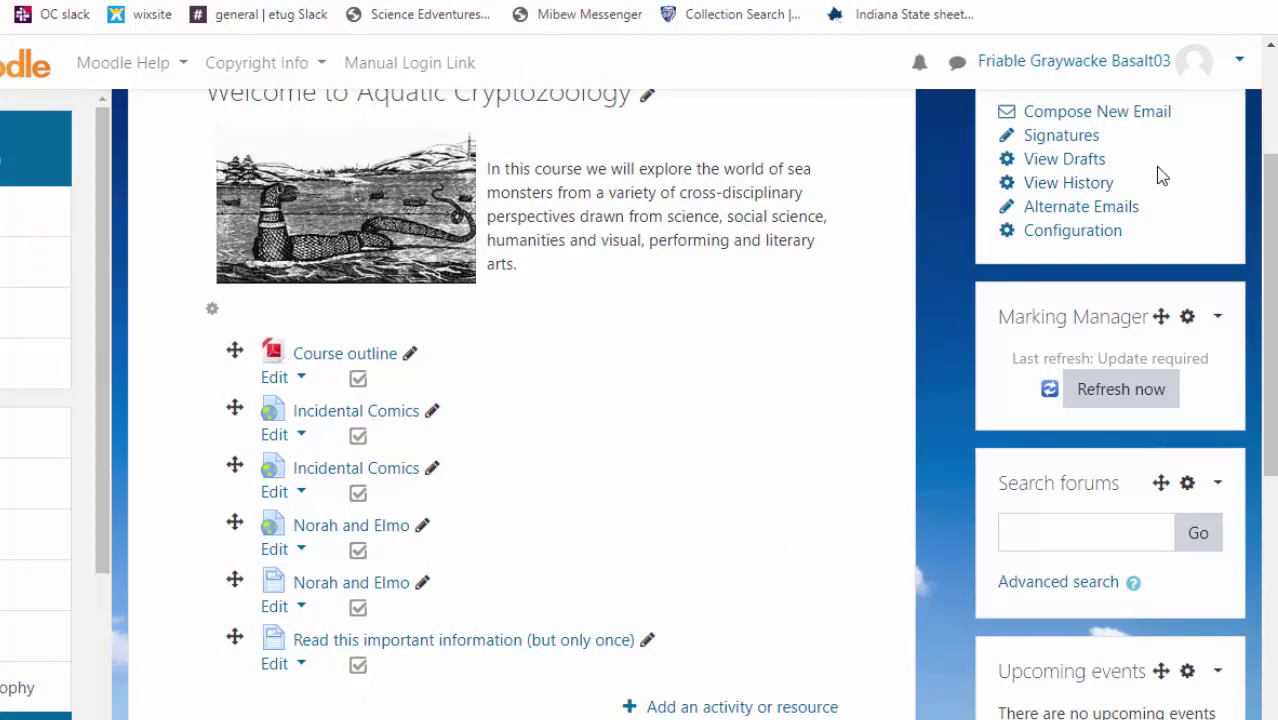
{"action": "left_click_drag", "start_coordinate": [1272, 190], "coordinate": [1272, 88]}
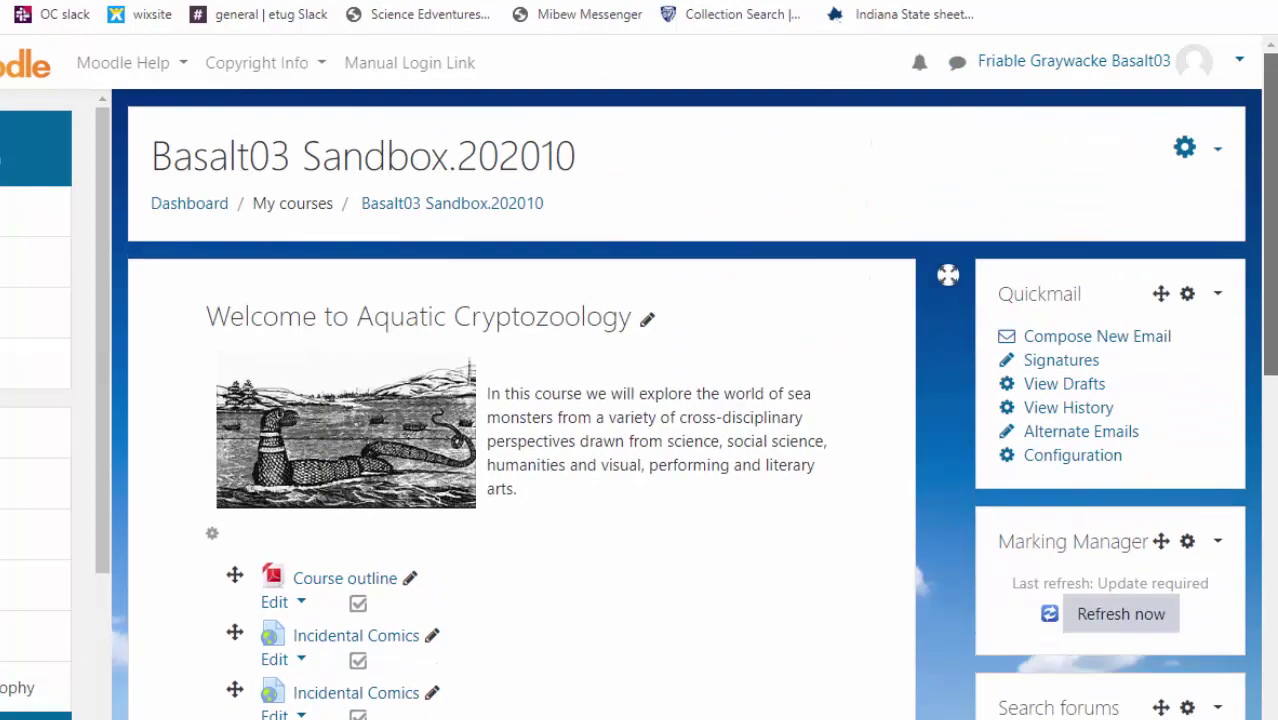
{"action": "left_click", "coordinate": [1215, 146]}
{"action": "left_click", "coordinate": [1072, 222]}
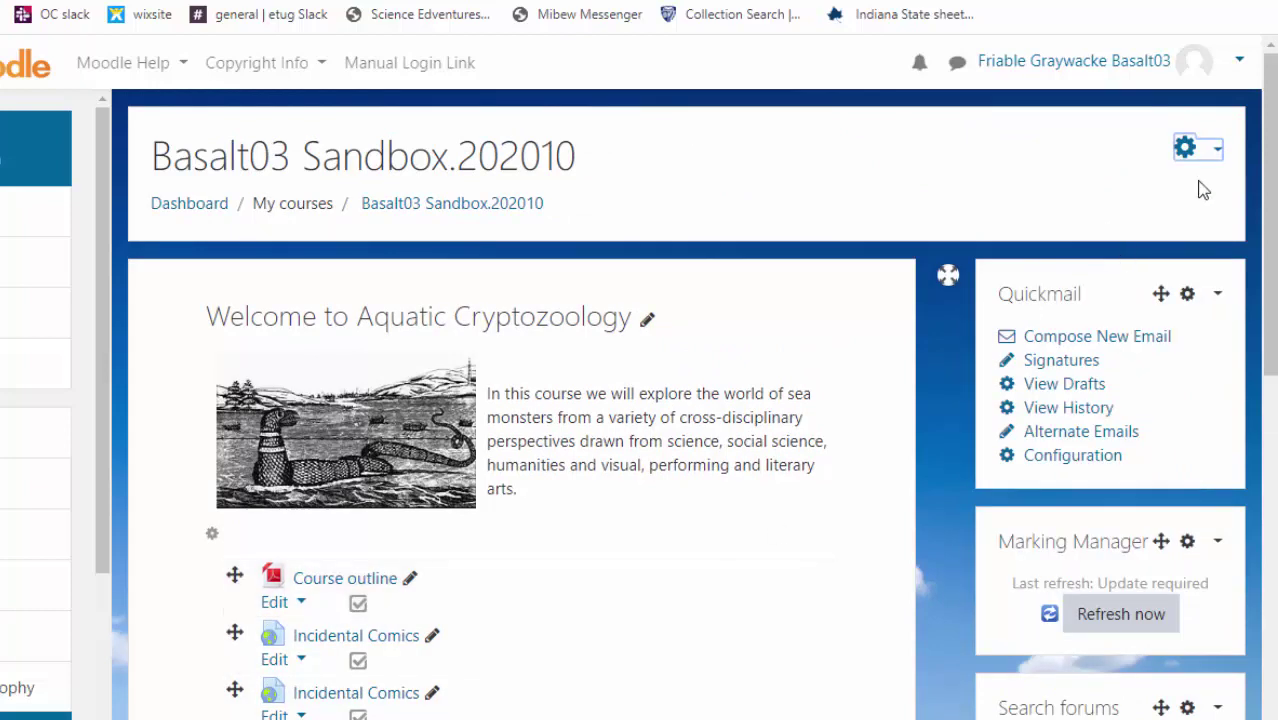
{"action": "left_click", "coordinate": [1217, 152]}
{"action": "left_click", "coordinate": [1113, 230]}
Open the "Read this important information (but only once)" page to check its text, and return to the course page.
{"action": "scroll", "coordinate": [551, 328], "scroll_direction": "down", "scroll_amount": 5}
{"action": "scroll", "coordinate": [559, 327], "scroll_direction": "up", "scroll_amount": 1}
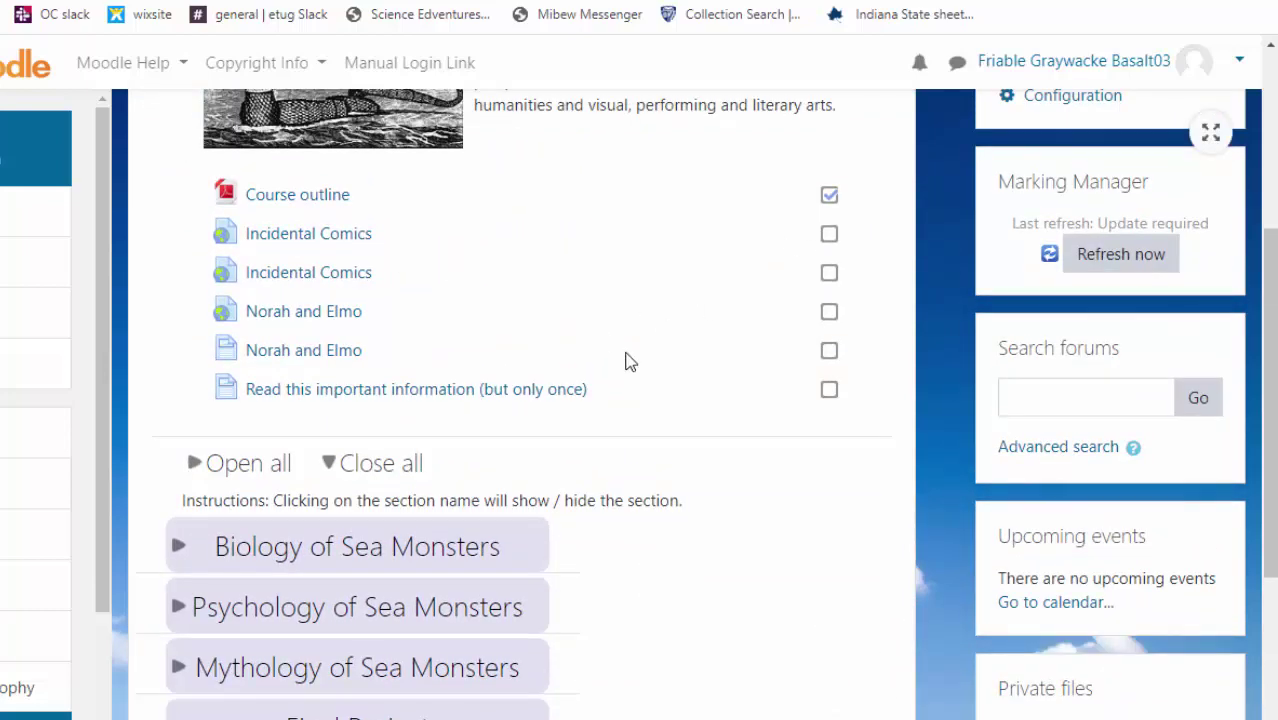
{"action": "left_click", "coordinate": [543, 393]}
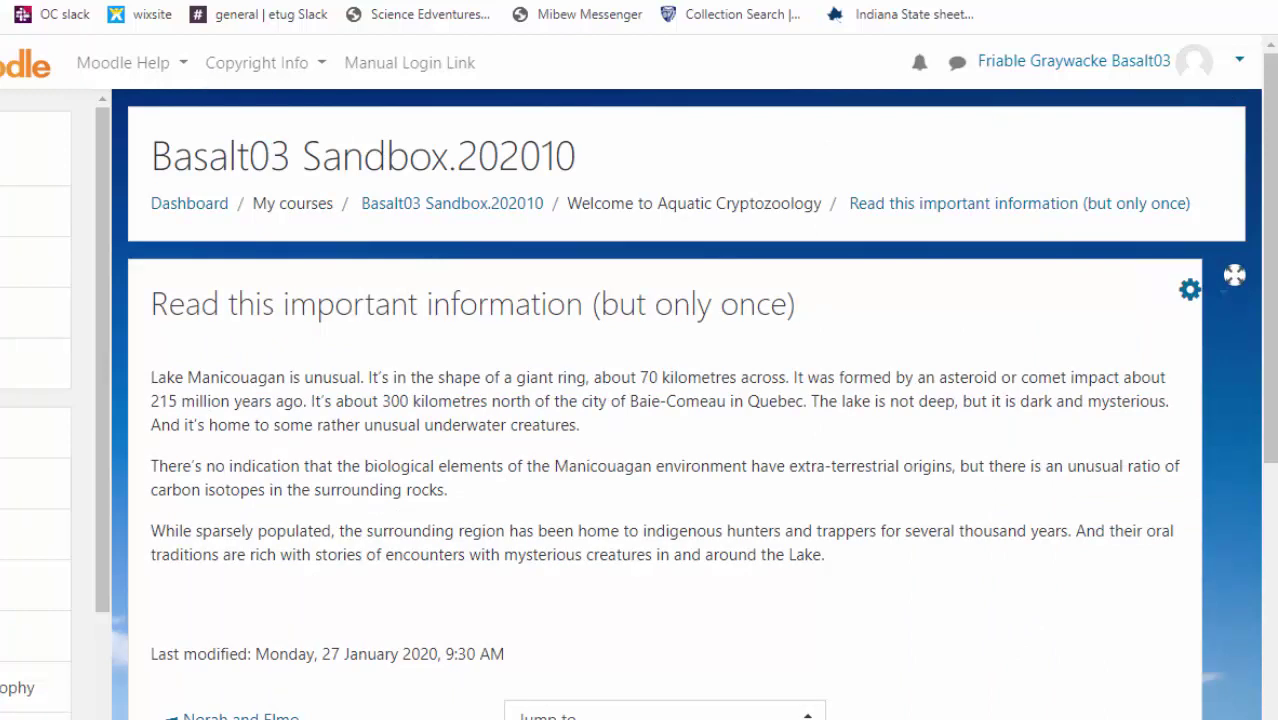
{"action": "key", "text": "alt+Left"}
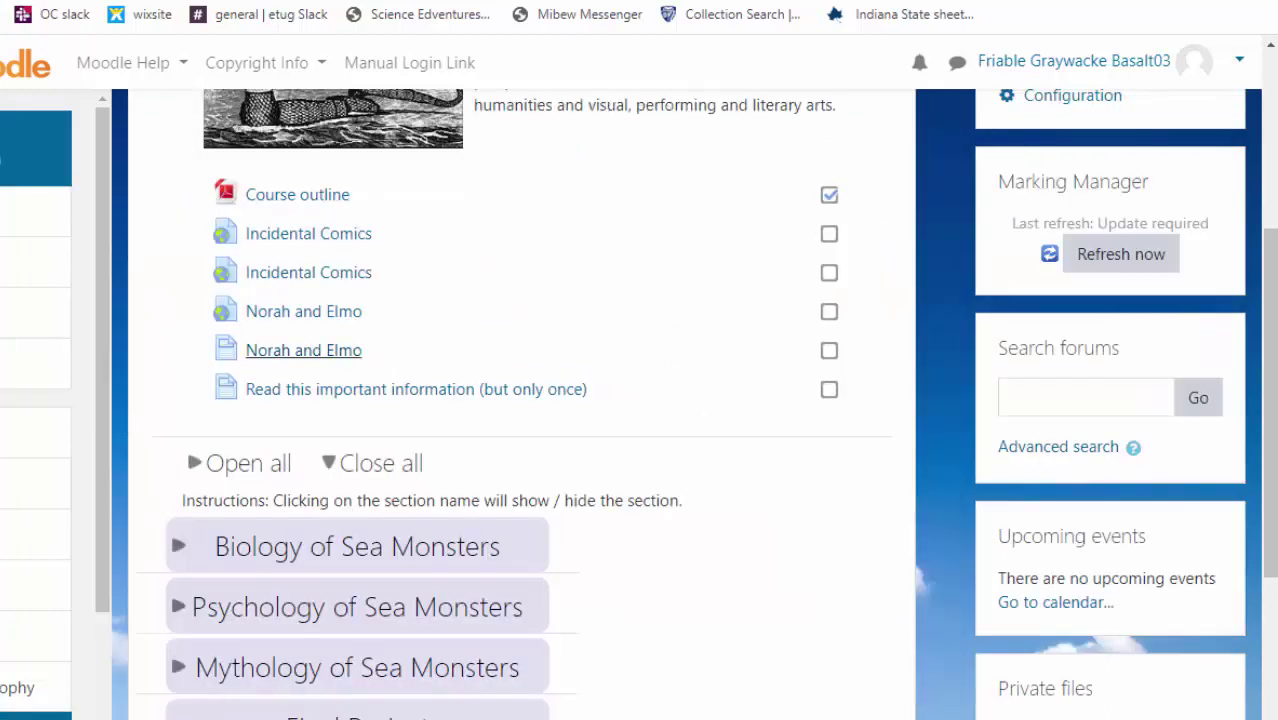
{"action": "left_click", "coordinate": [1237, 66]}
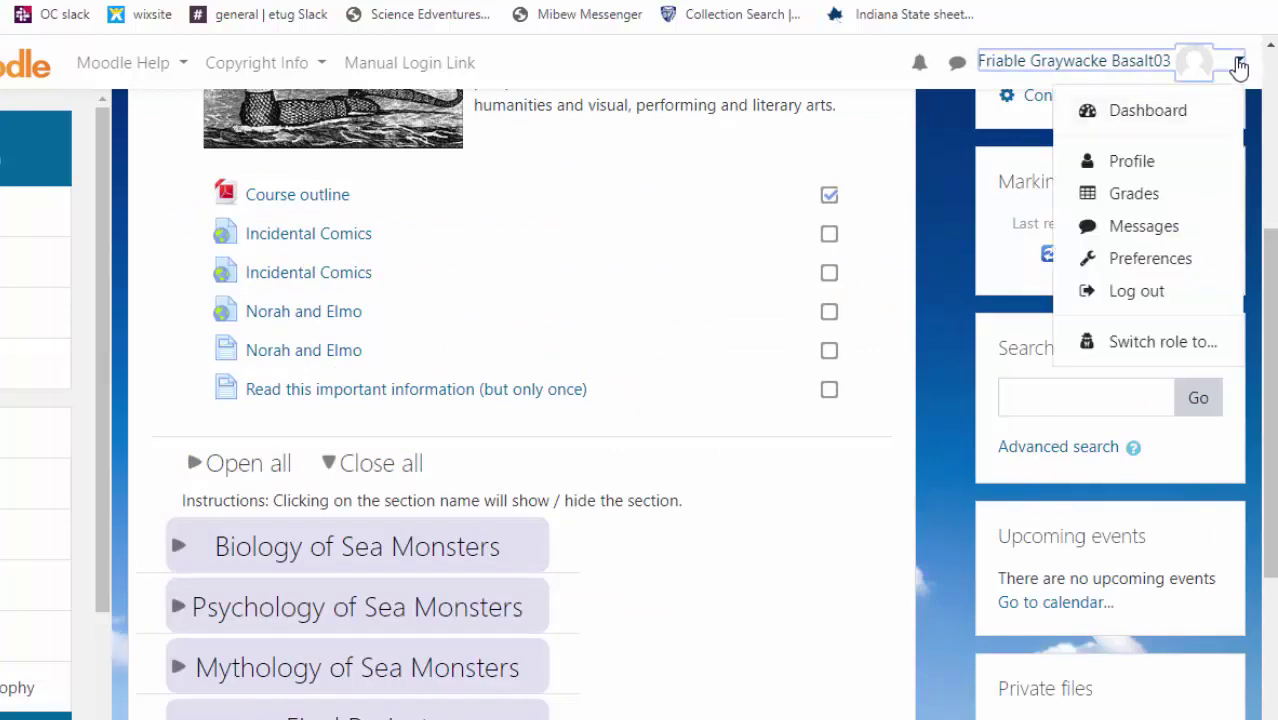
{"action": "scroll", "coordinate": [1272, 308], "scroll_direction": "up", "scroll_amount": 4}
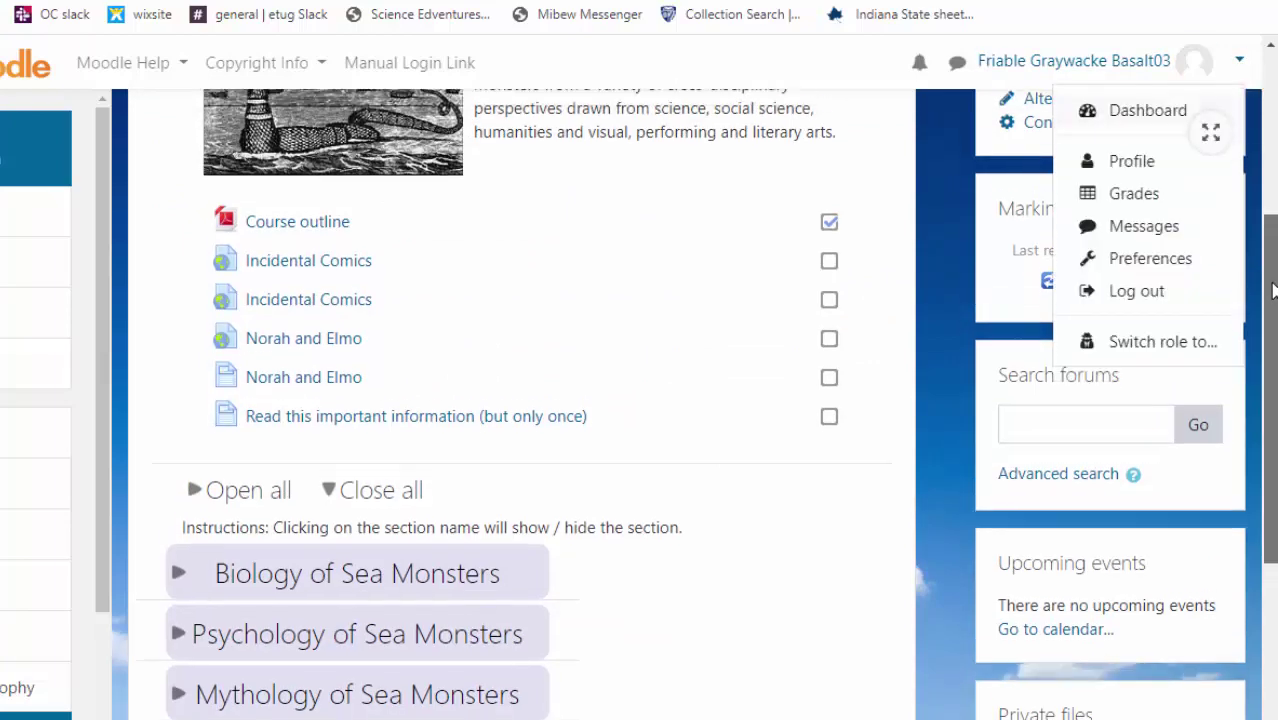
{"action": "key", "text": "Escape"}
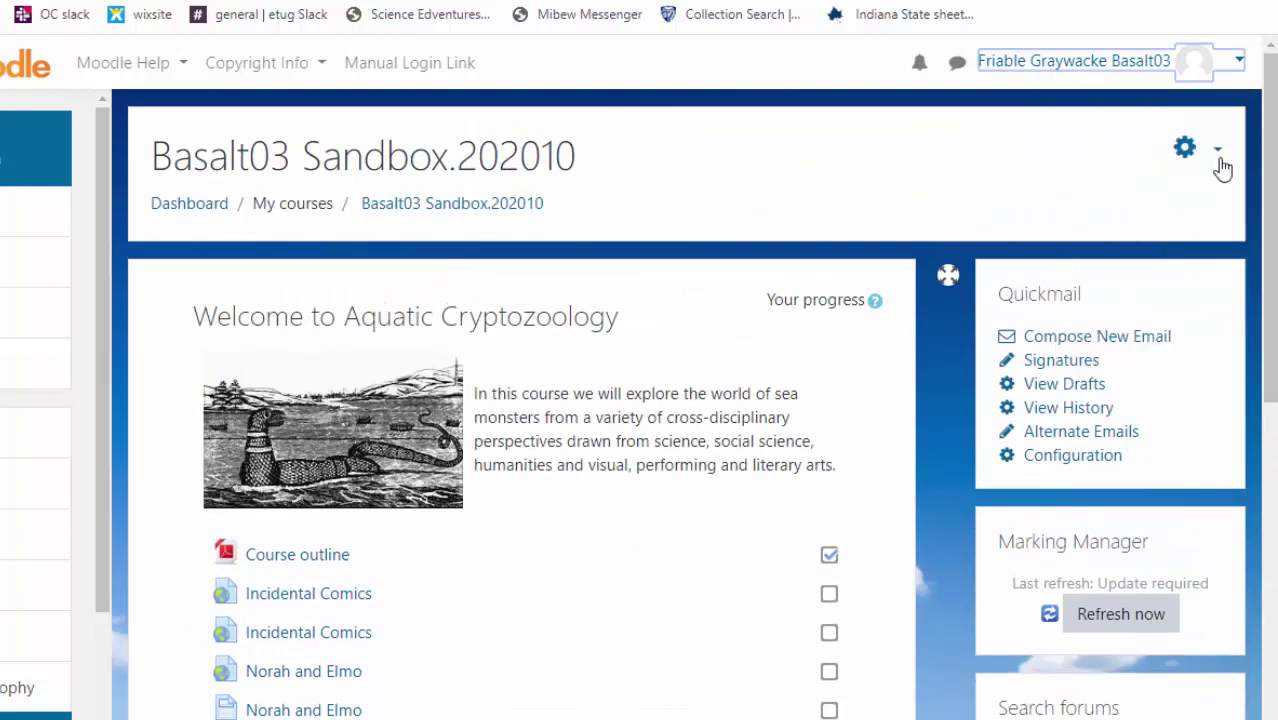